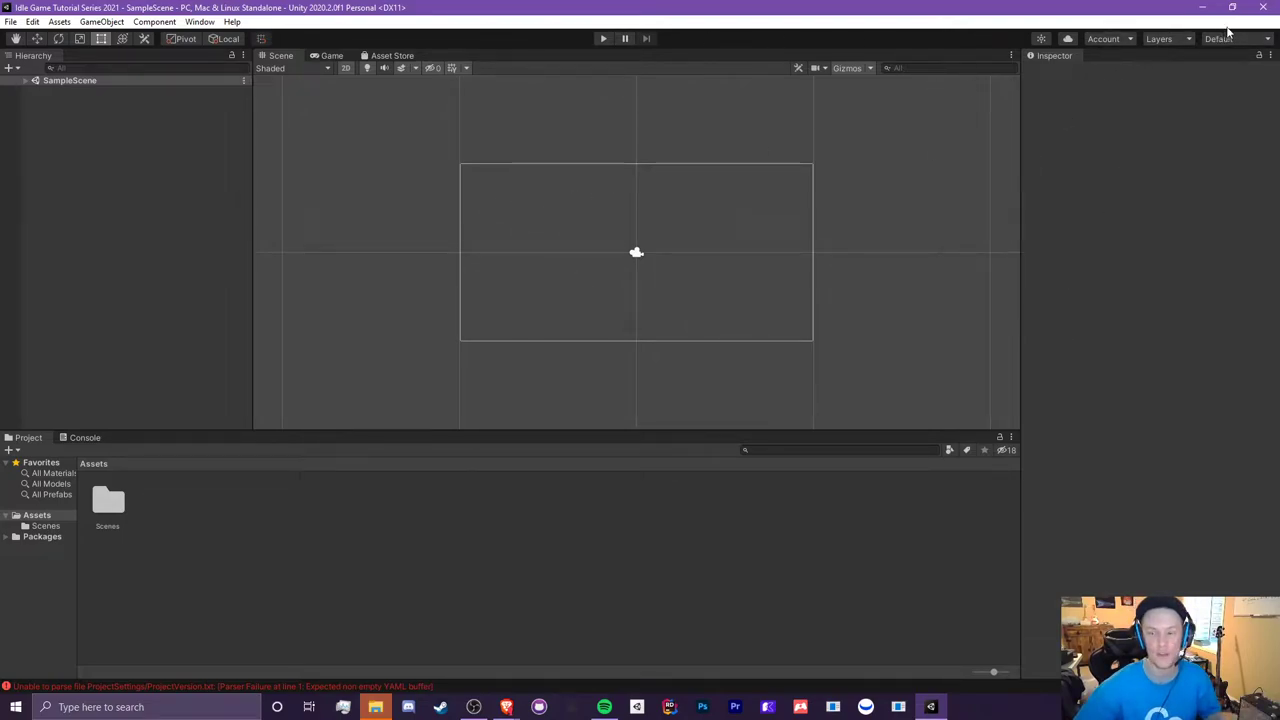
- Preview the CryptoGrounds, 2 by 3 and 4 Split window layouts, and return to the Default layout
left_click(1238, 40)
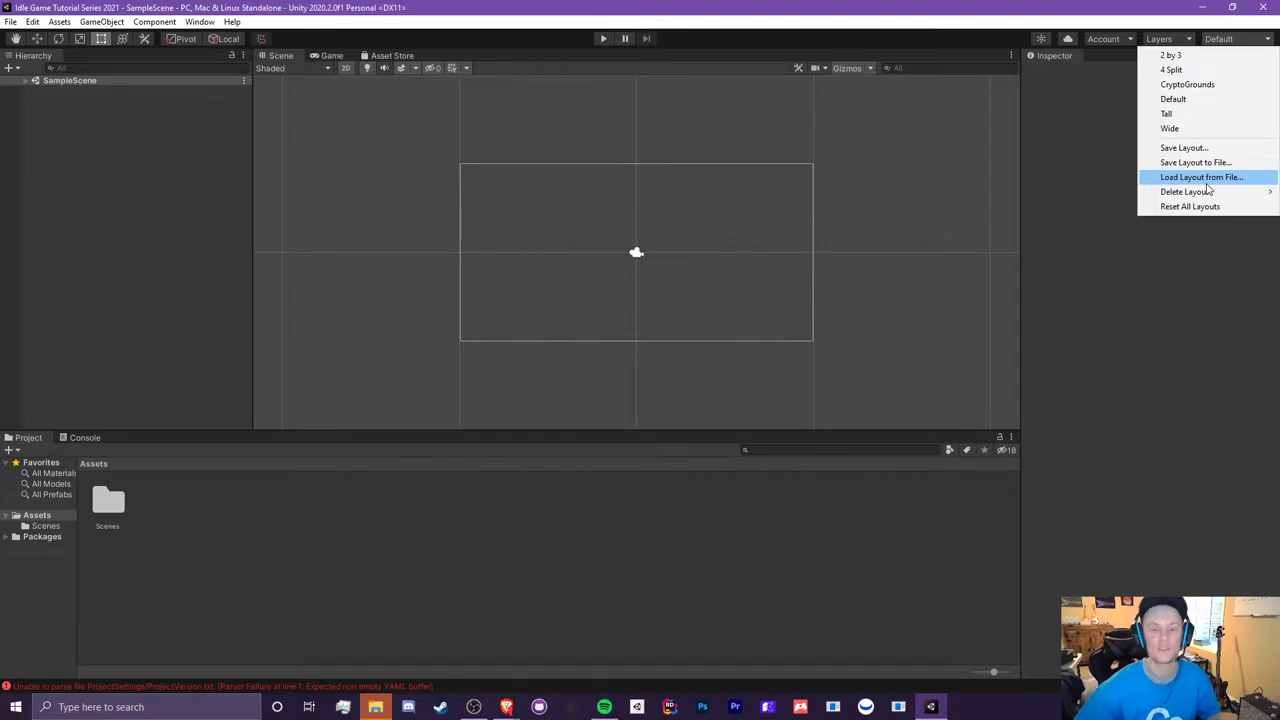
left_click(1180, 84)
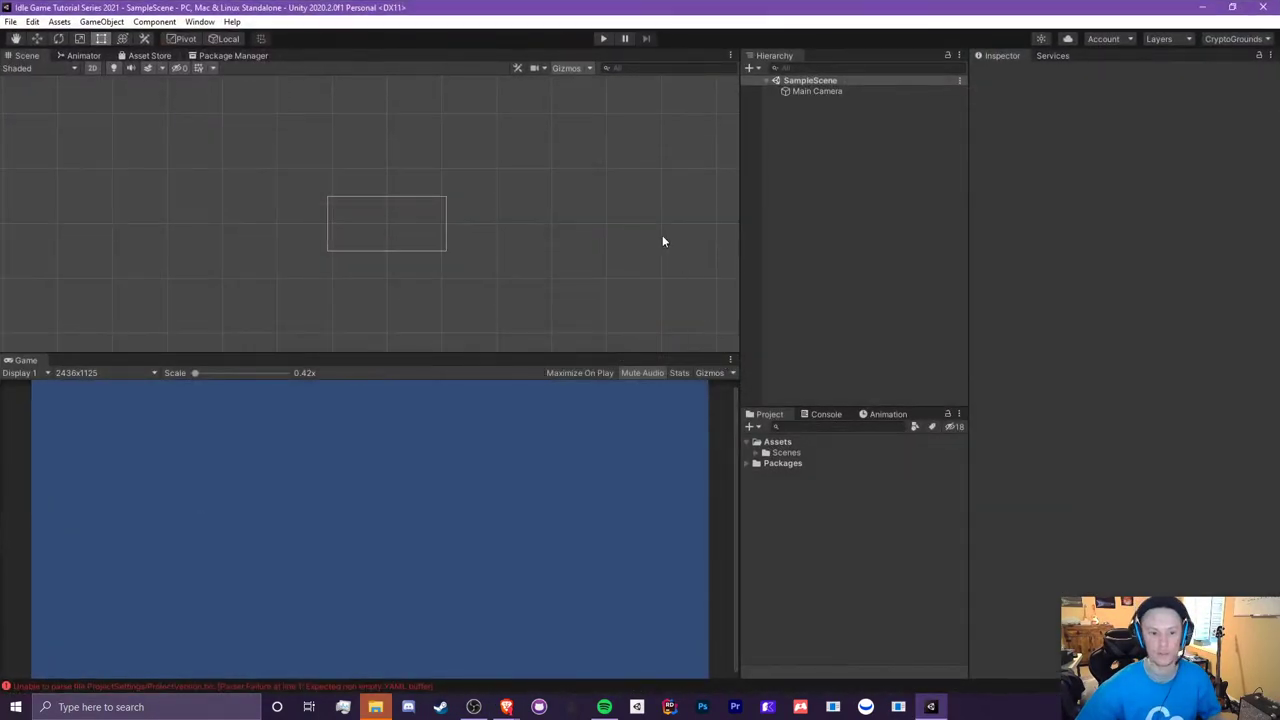
left_click(1238, 39)
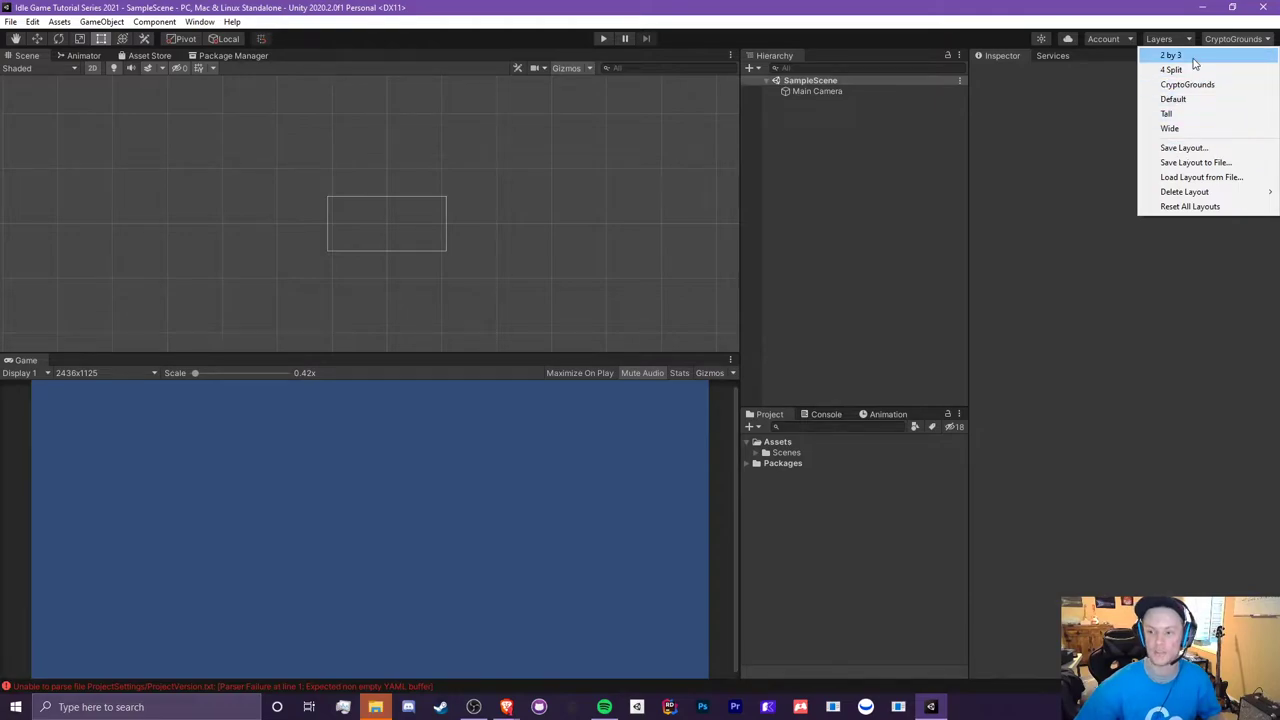
left_click(1193, 58)
left_click(1238, 39)
left_click(1200, 69)
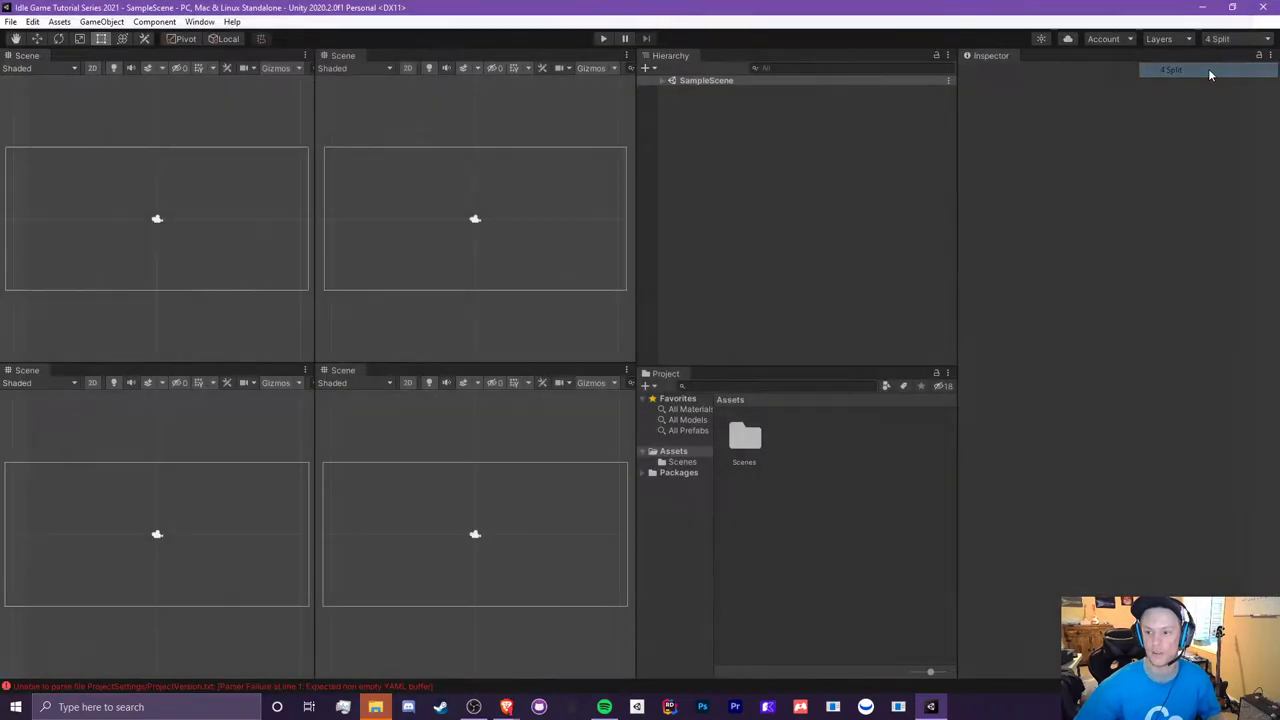
left_click(1218, 41)
left_click(1234, 84)
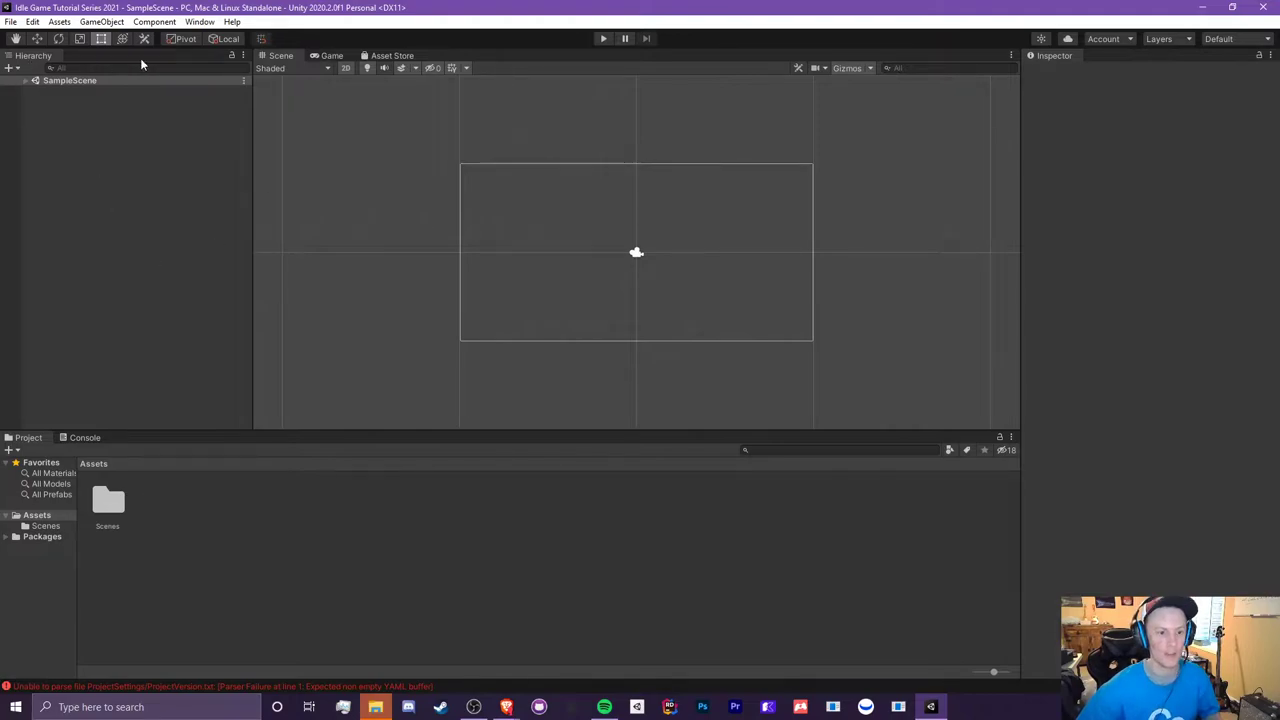
- Look at the Game and Asset Store views, and remove the Asset Store view from the layout
left_click(329, 56)
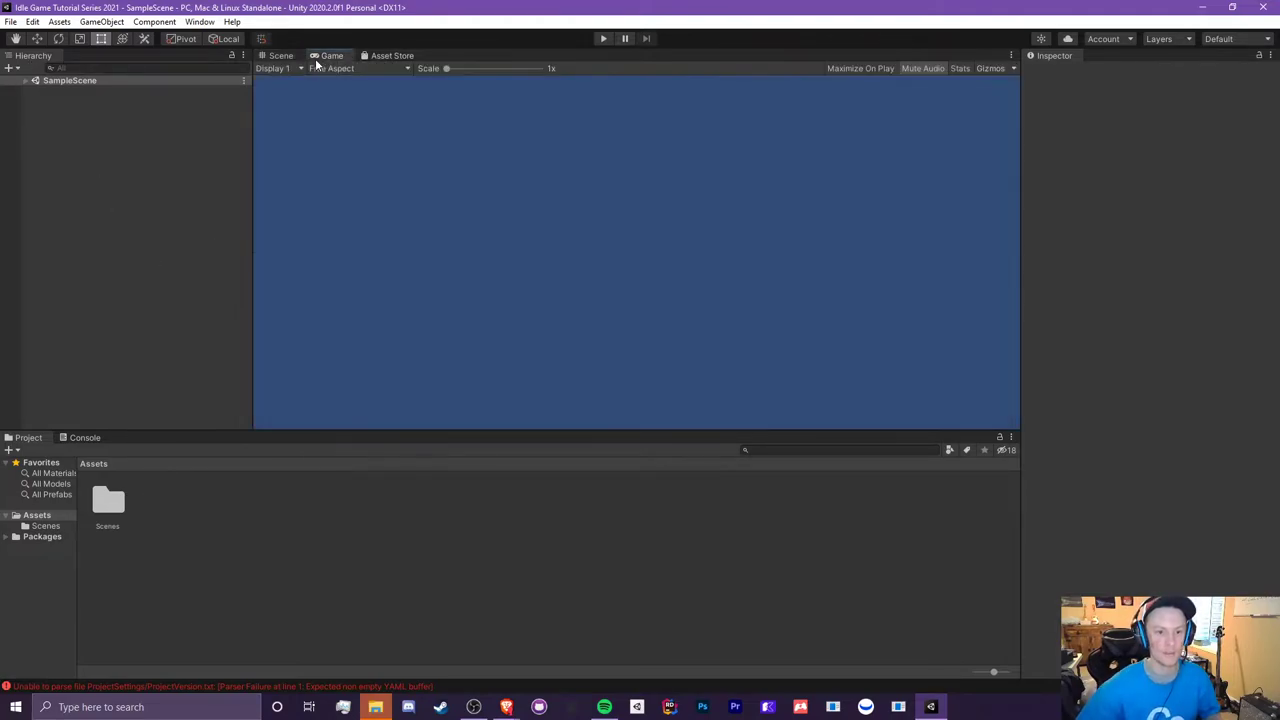
left_click(400, 57)
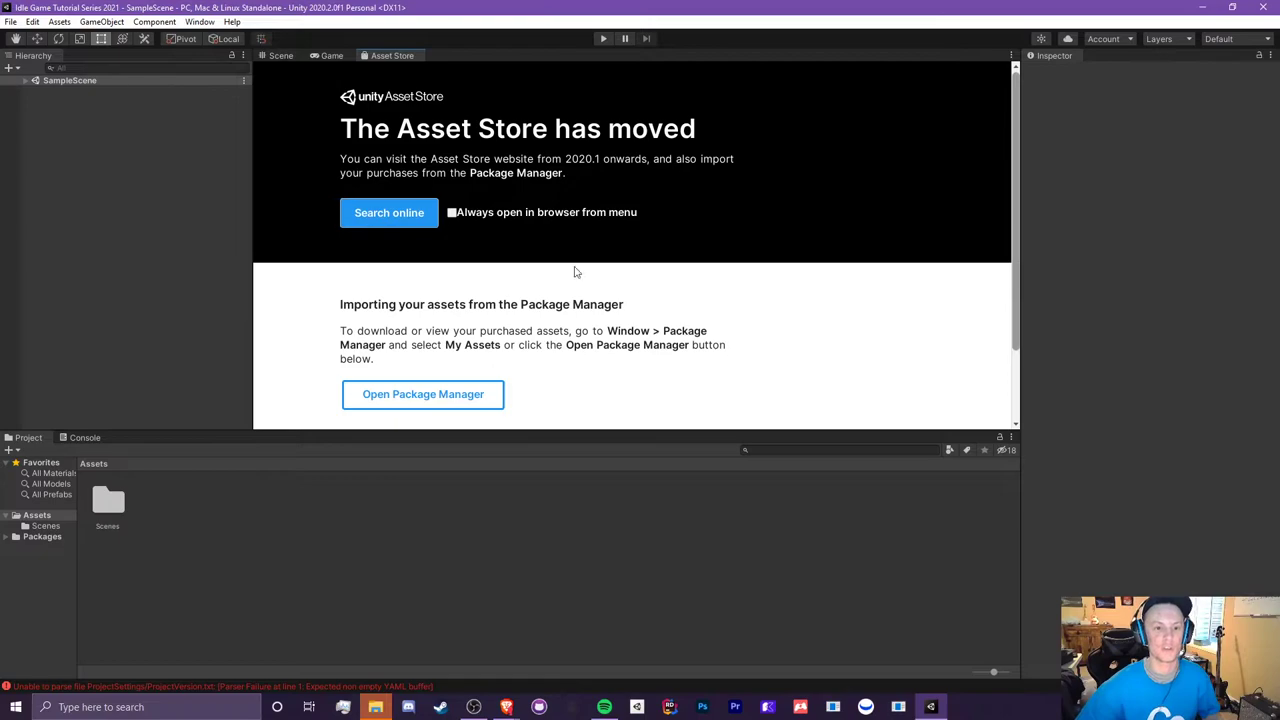
right_click(385, 57)
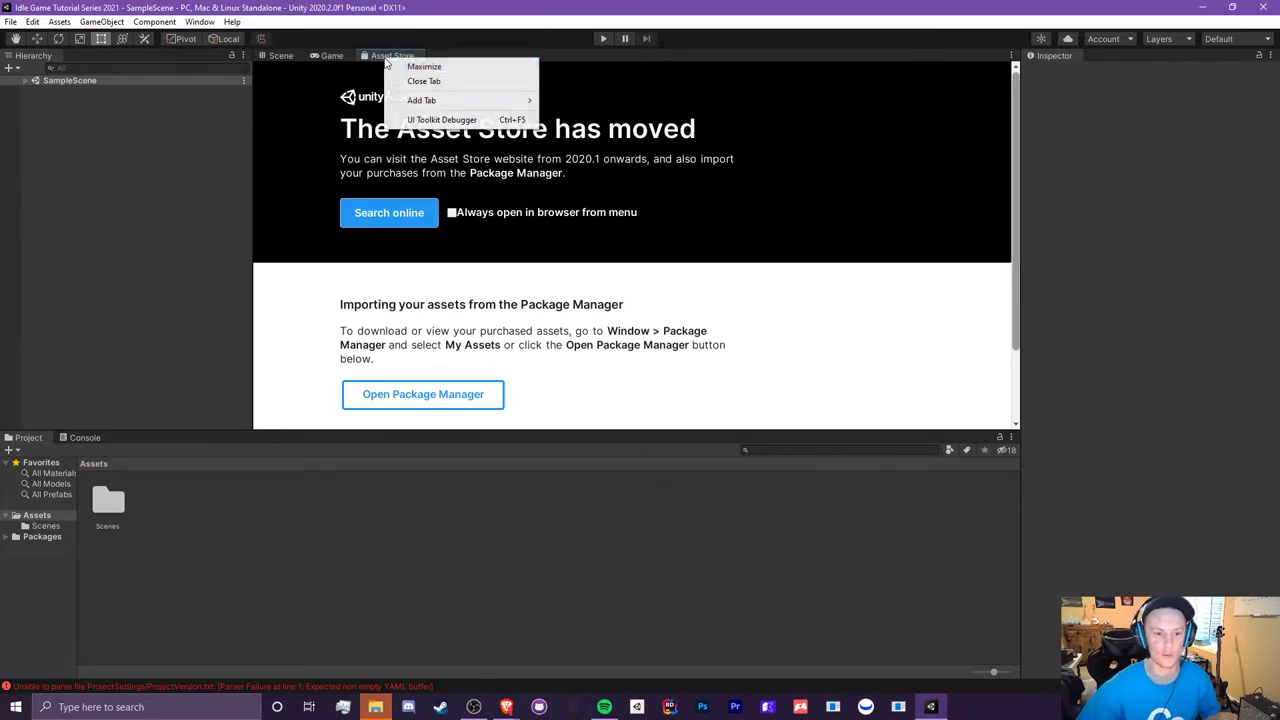
left_click(405, 82)
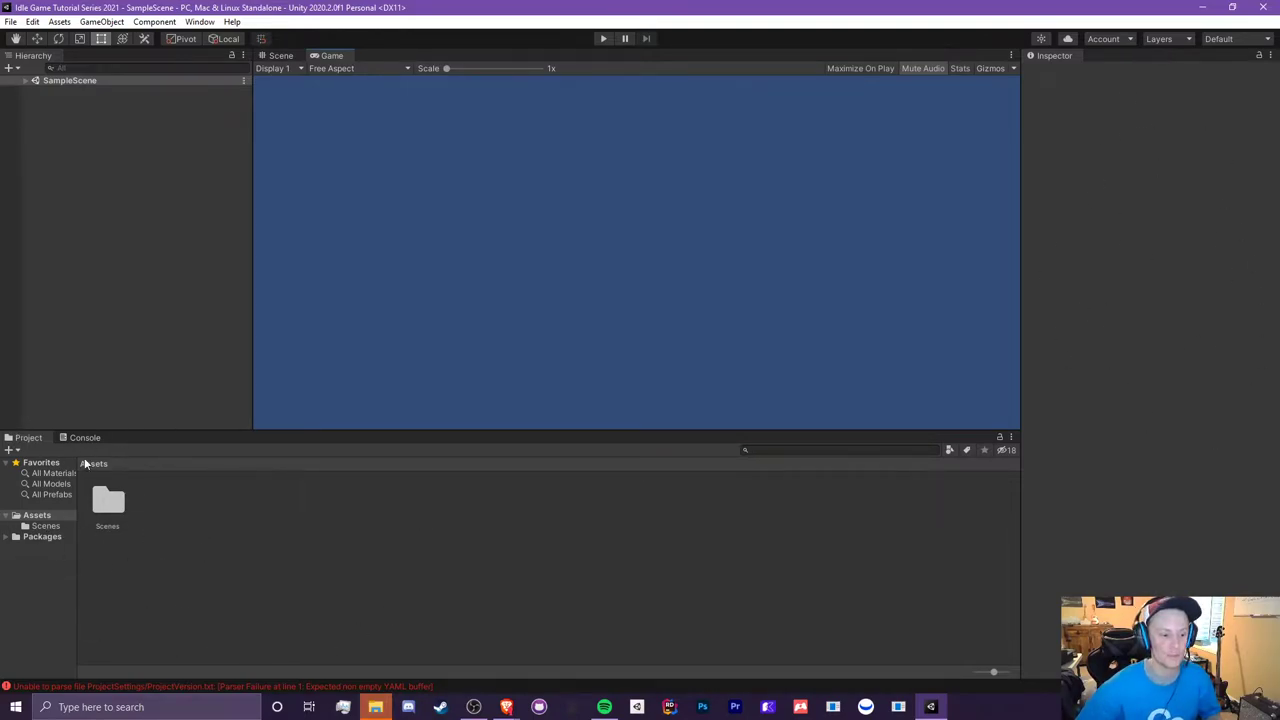
- Dock the Hierarchy between the scene area and the Inspector, and the Game view directly below the Scene view
left_click(84, 438)
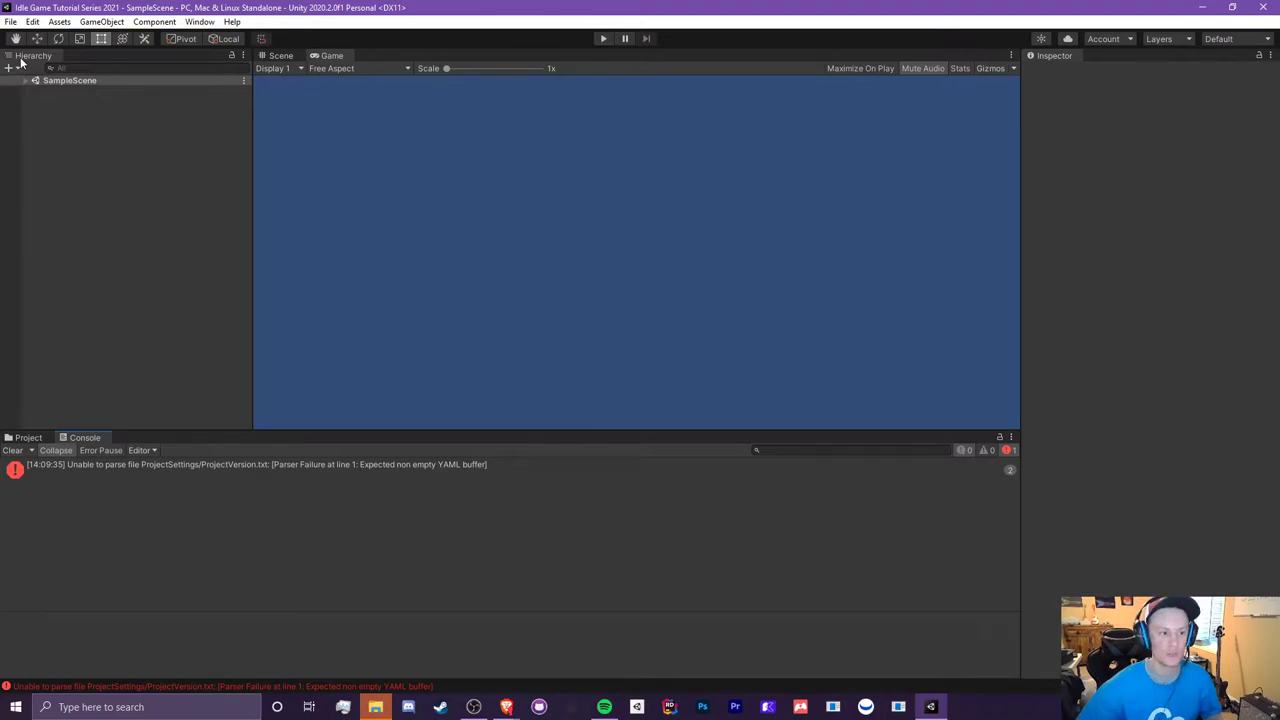
left_click_drag(20, 58, 984, 232)
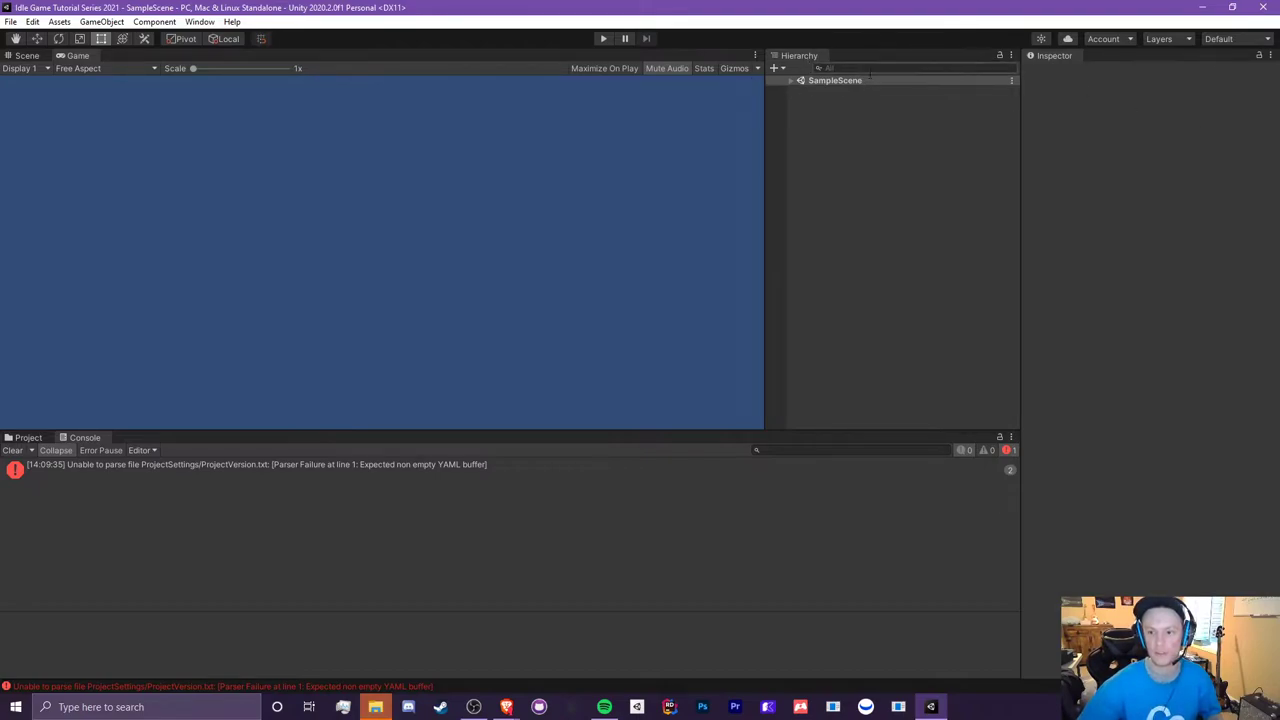
left_click_drag(71, 57, 168, 430)
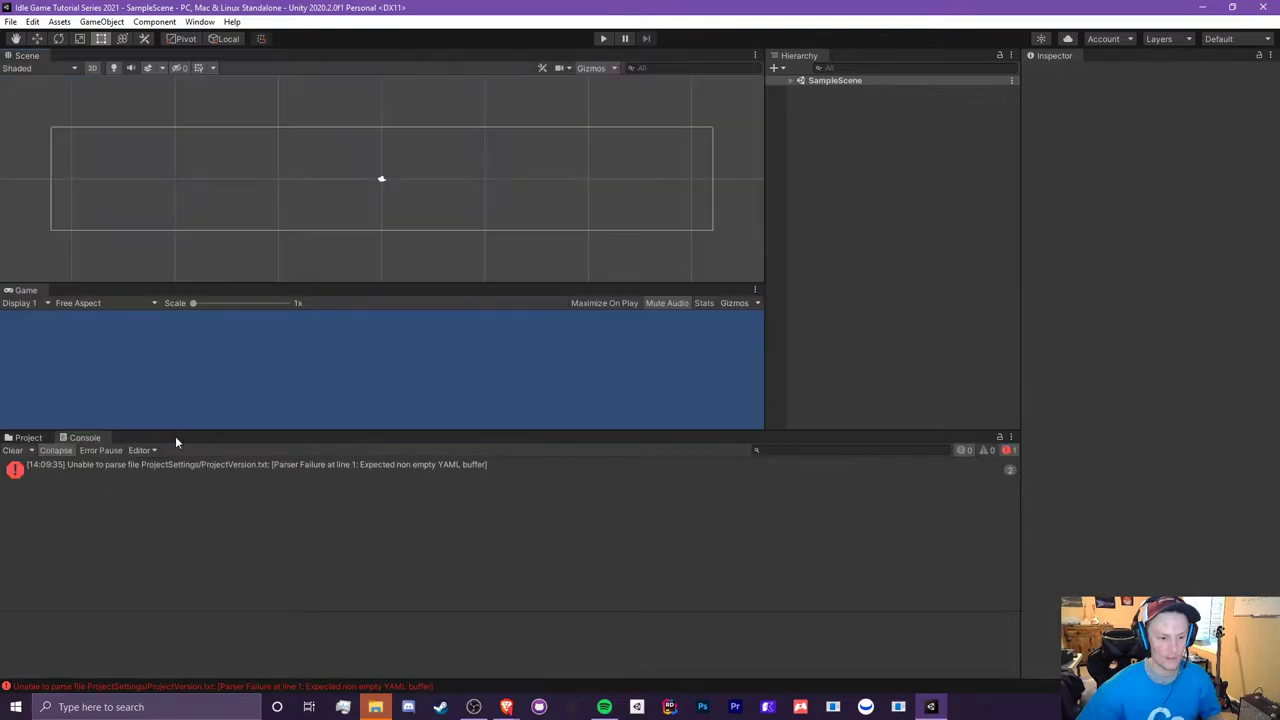
- Keep Project and Console grouped, dock the Game view beside them, and enlarge the Game view
left_click_drag(84, 438, 880, 560)
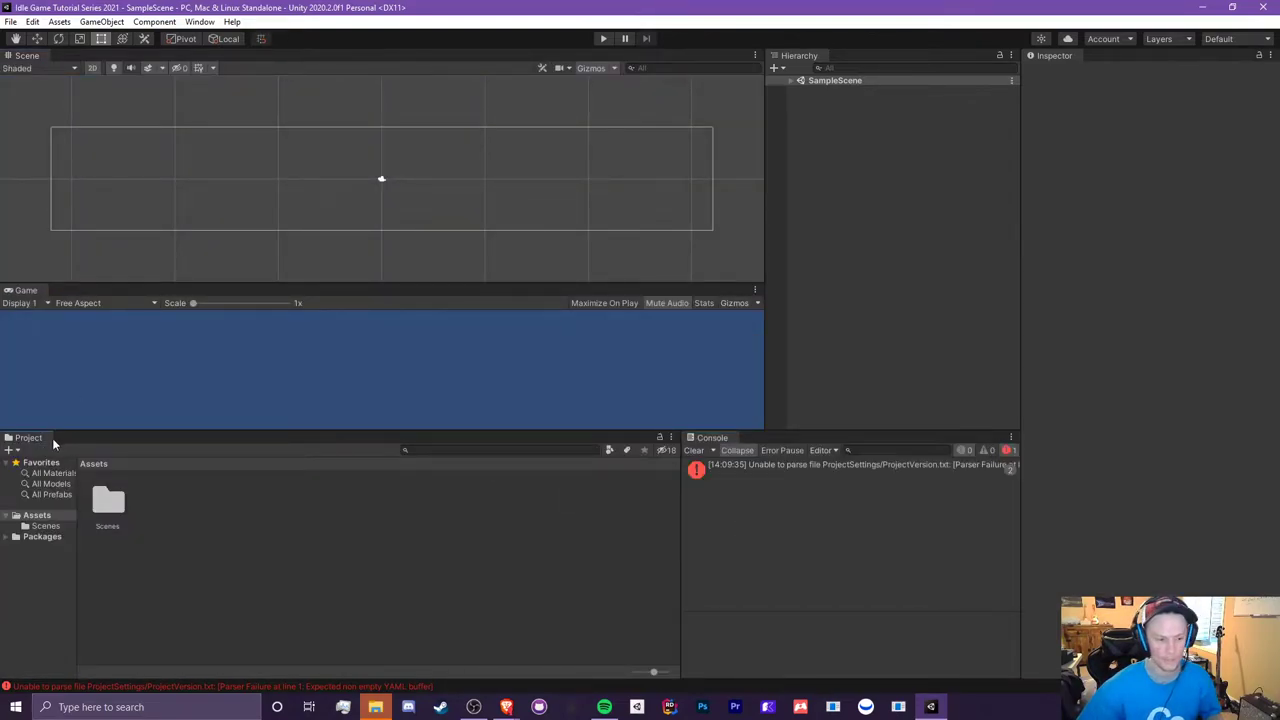
left_click_drag(712, 437, 640, 440)
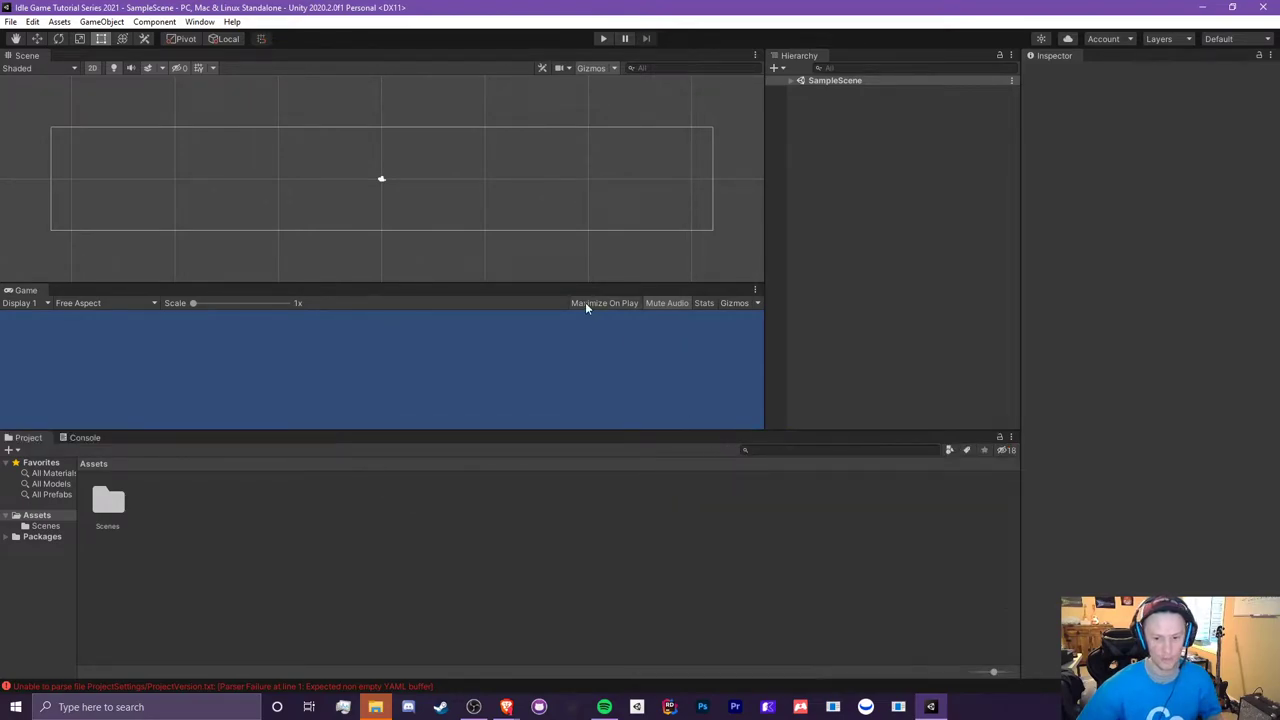
left_click_drag(26, 290, 86, 497)
left_click_drag(348, 450, 660, 450)
left_click_drag(563, 430, 565, 308)
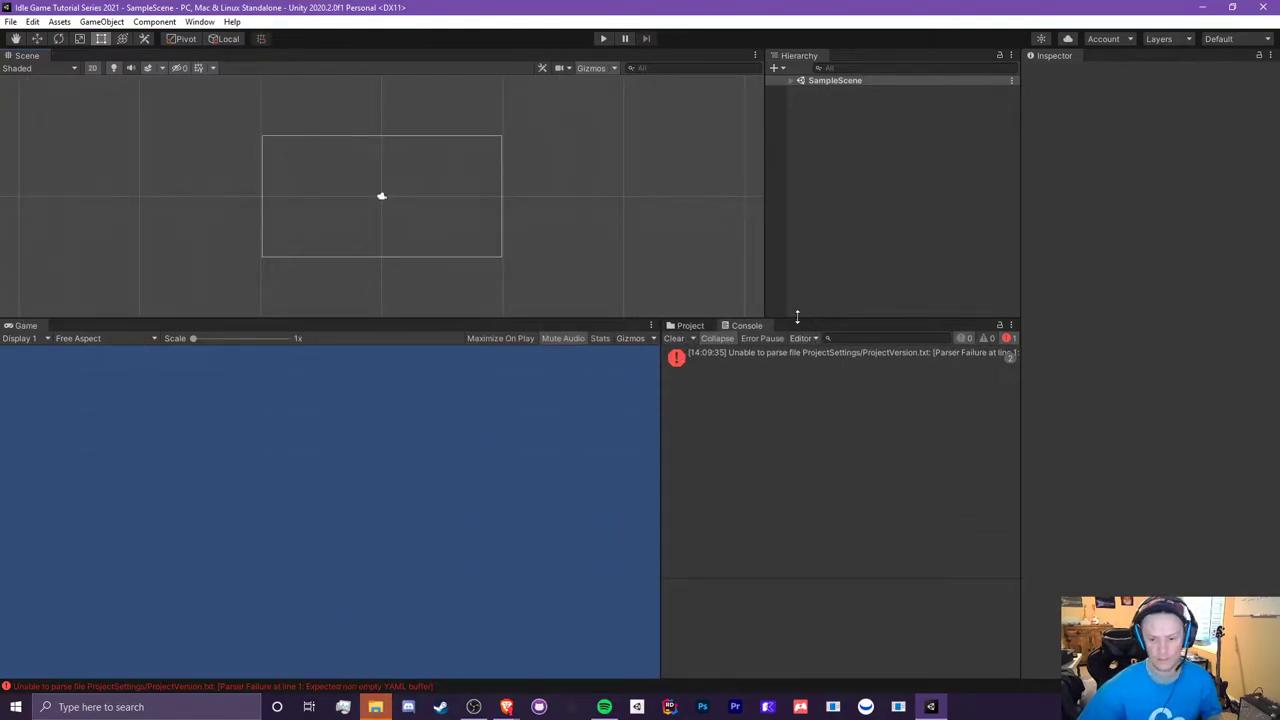
- Add an Animation view to the group that holds Project and Console
left_click(1011, 326)
mouse_move(1043, 451)
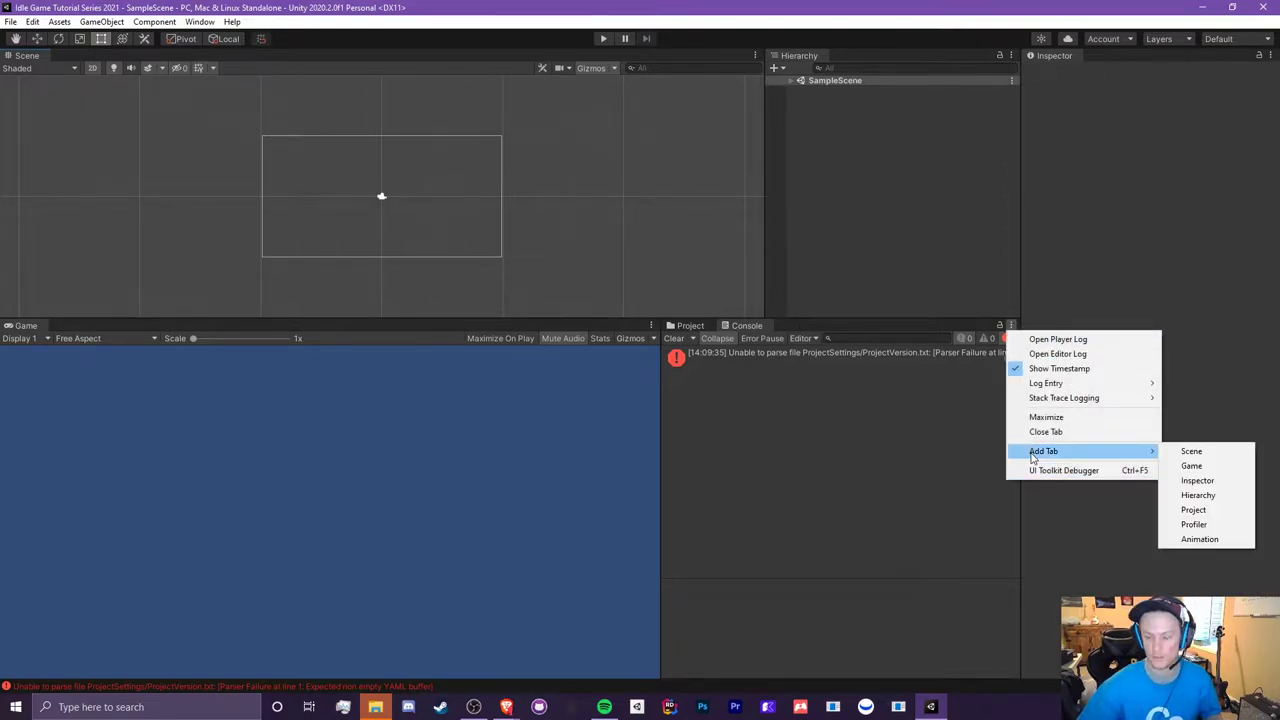
left_click(1200, 539)
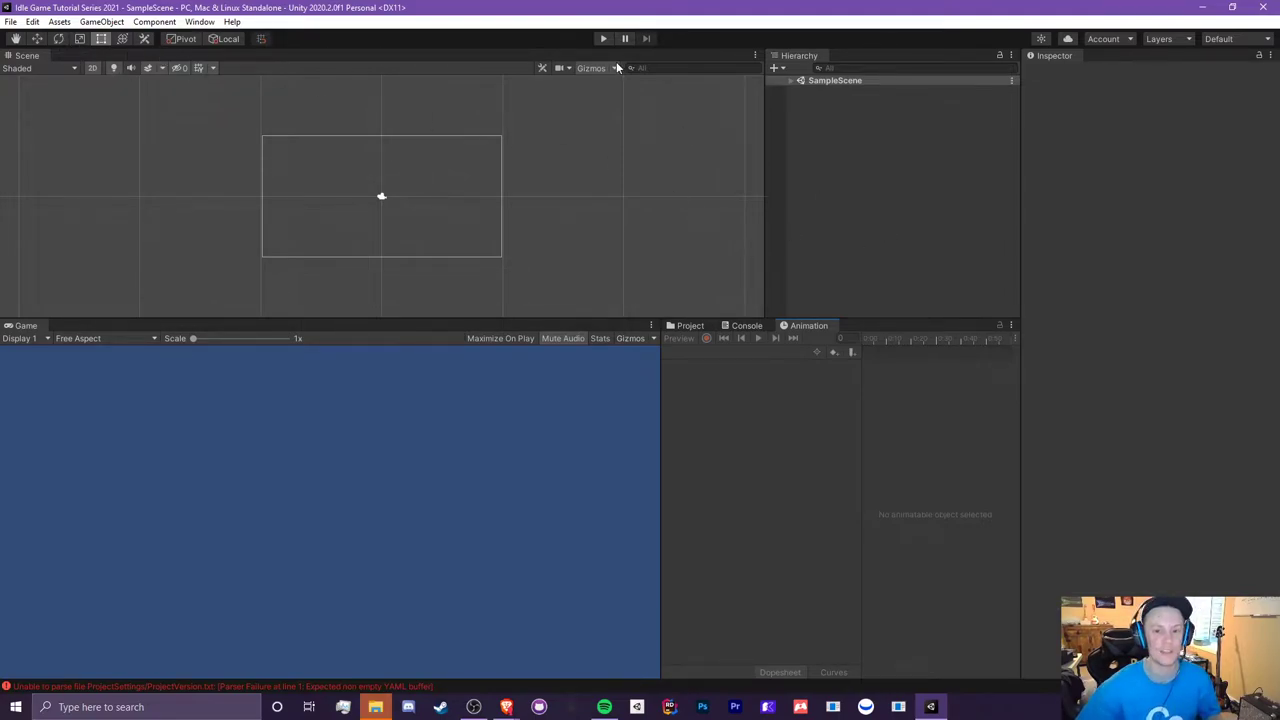
left_click(755, 56)
mouse_move(792, 104)
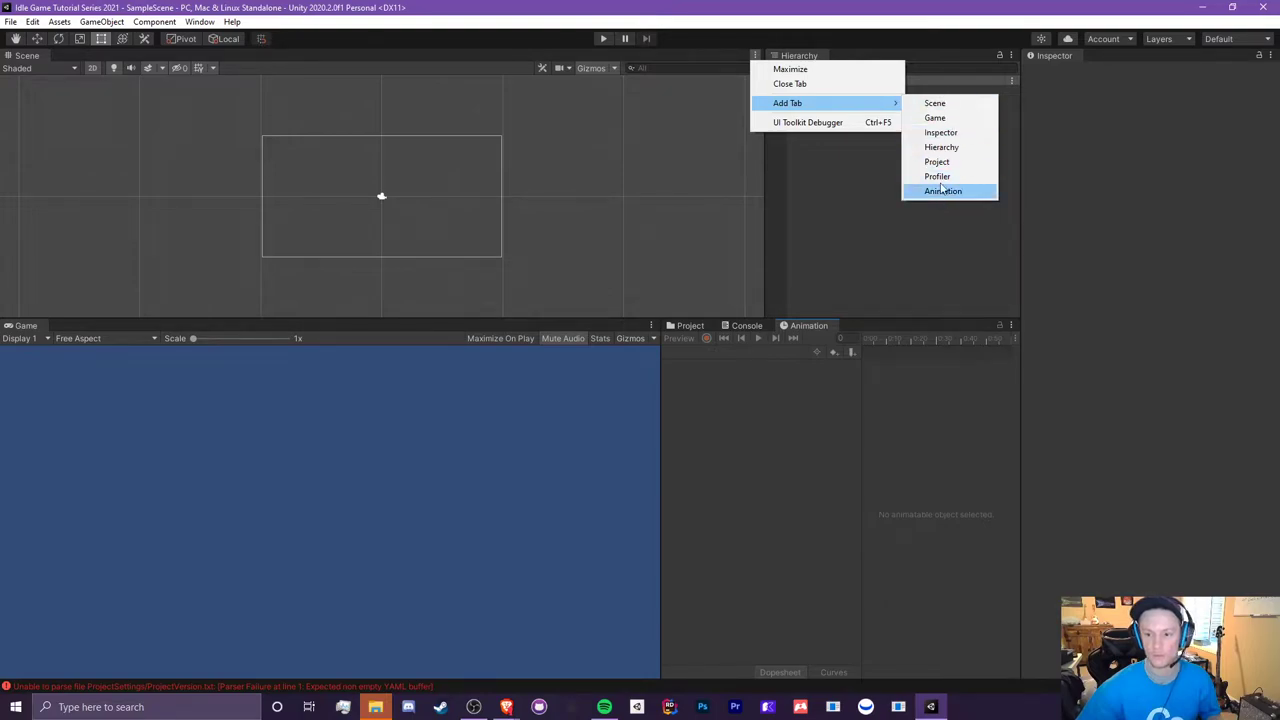
key("Escape")
key("Escape")
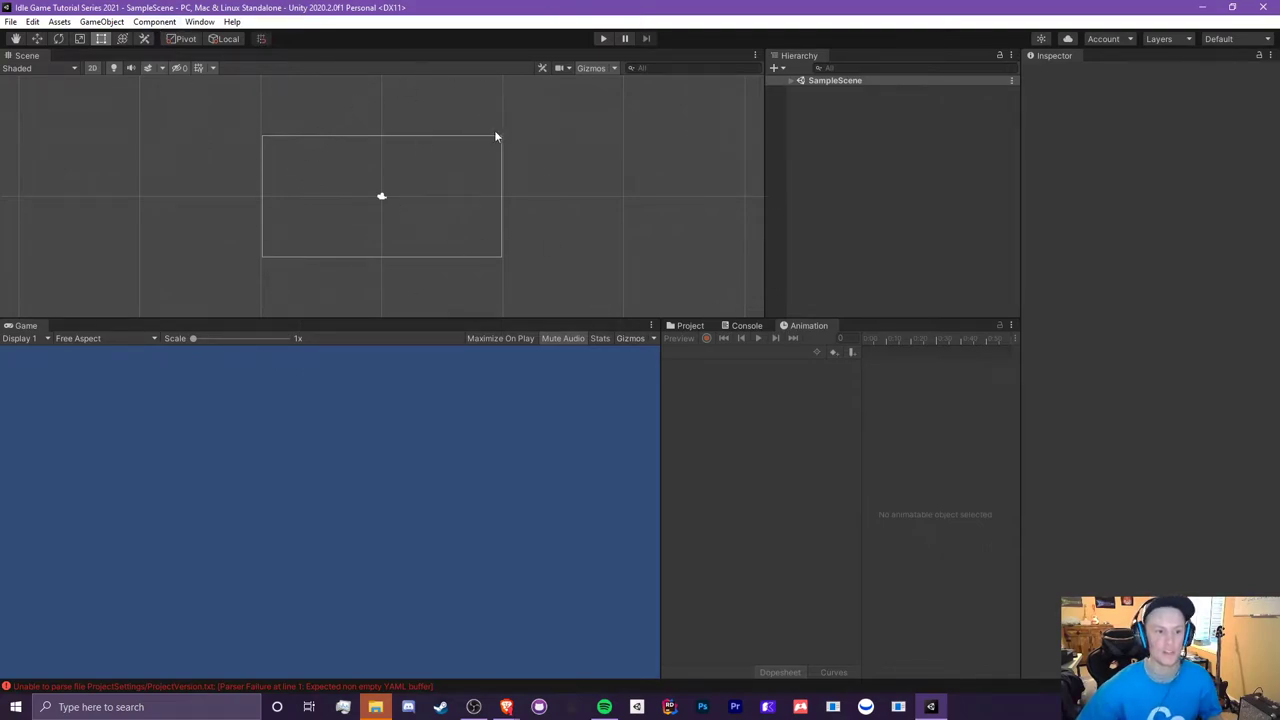
- Open the Animator window so that it is docked with the Scene view
left_click(199, 22)
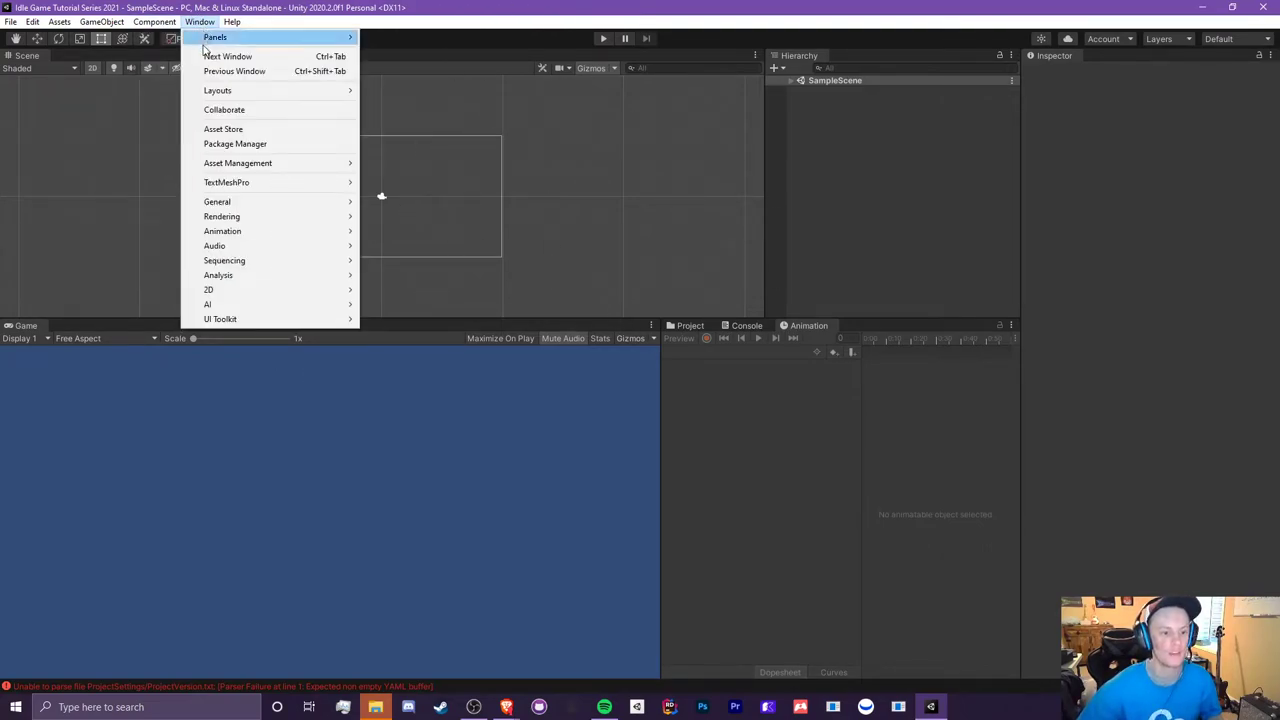
mouse_move(216, 236)
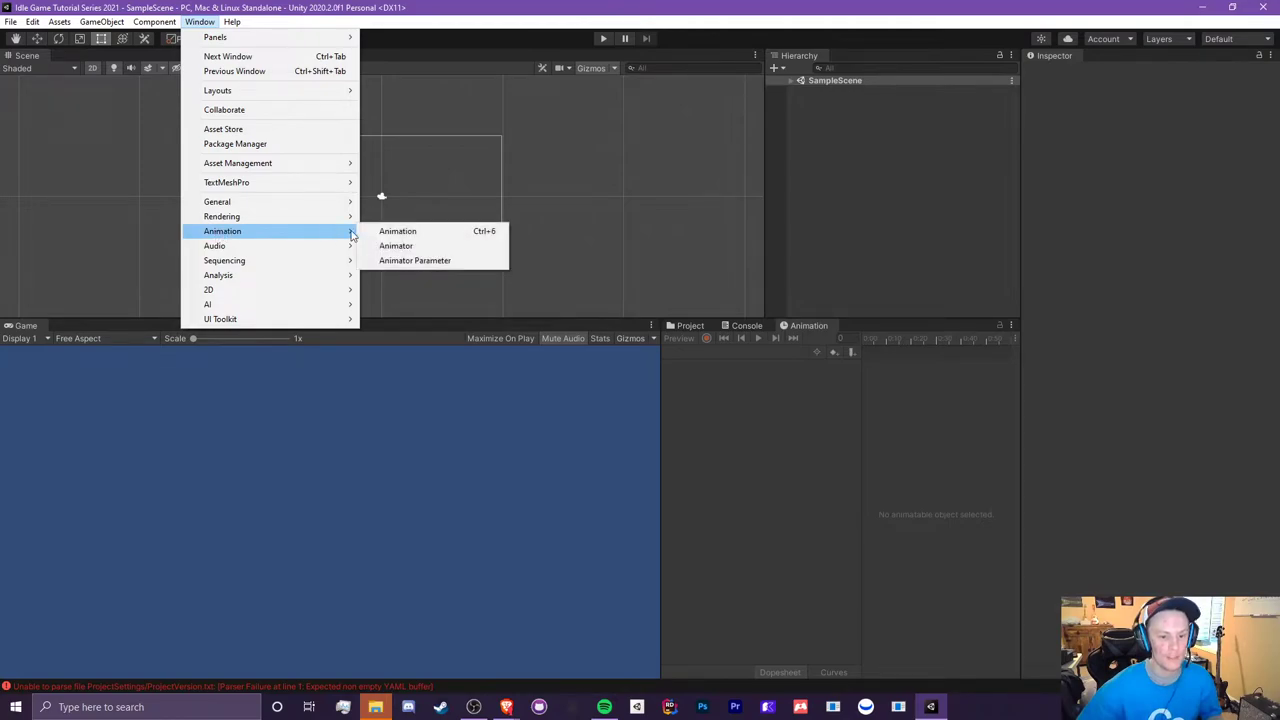
left_click(433, 247)
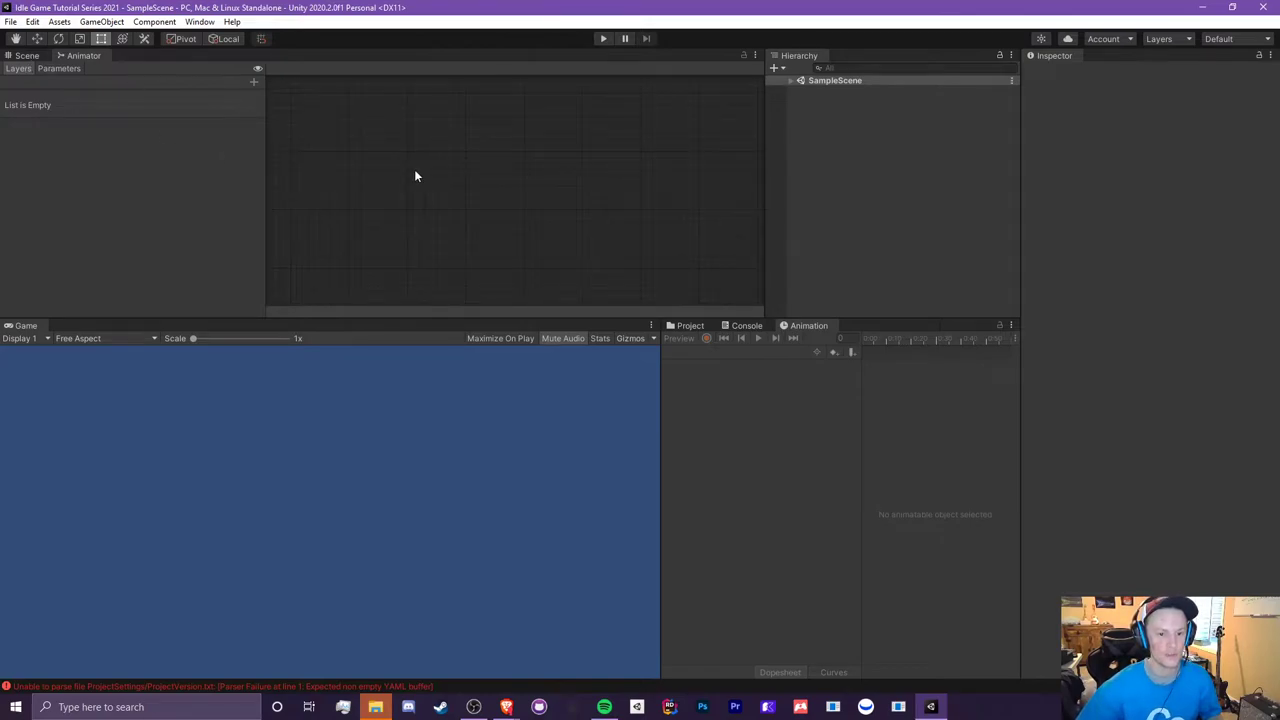
left_click(199, 21)
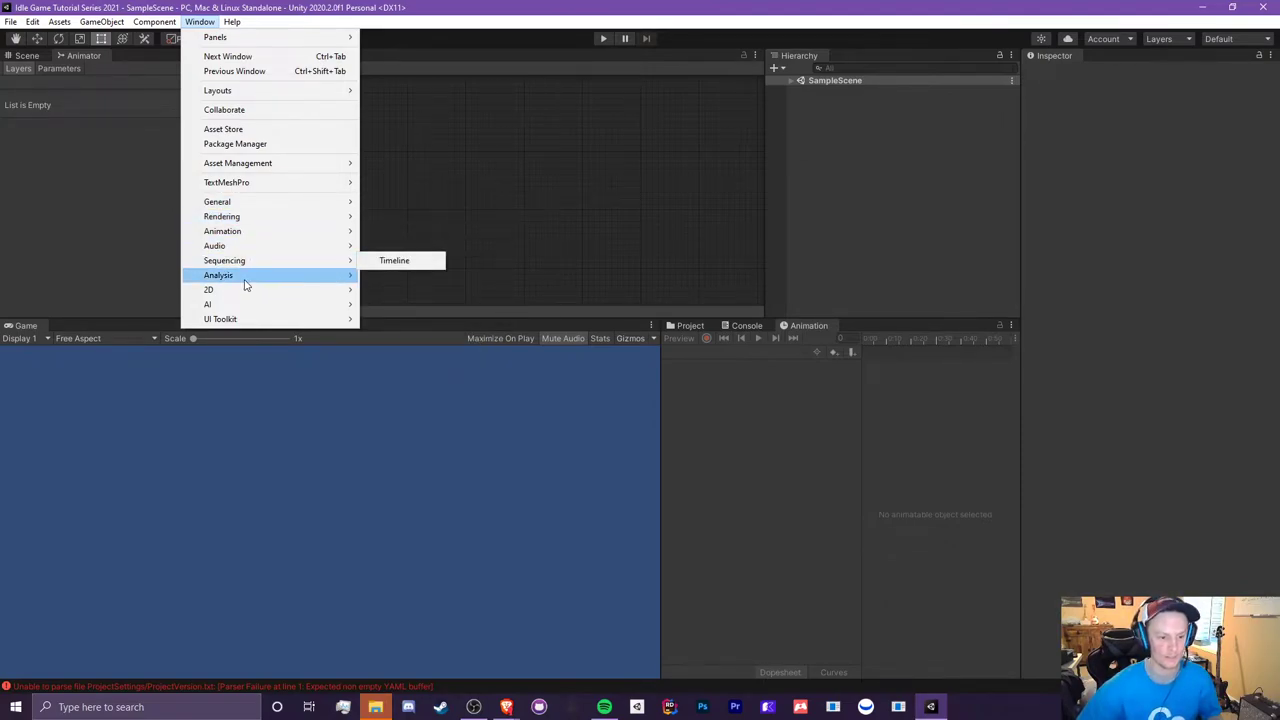
mouse_move(243, 289)
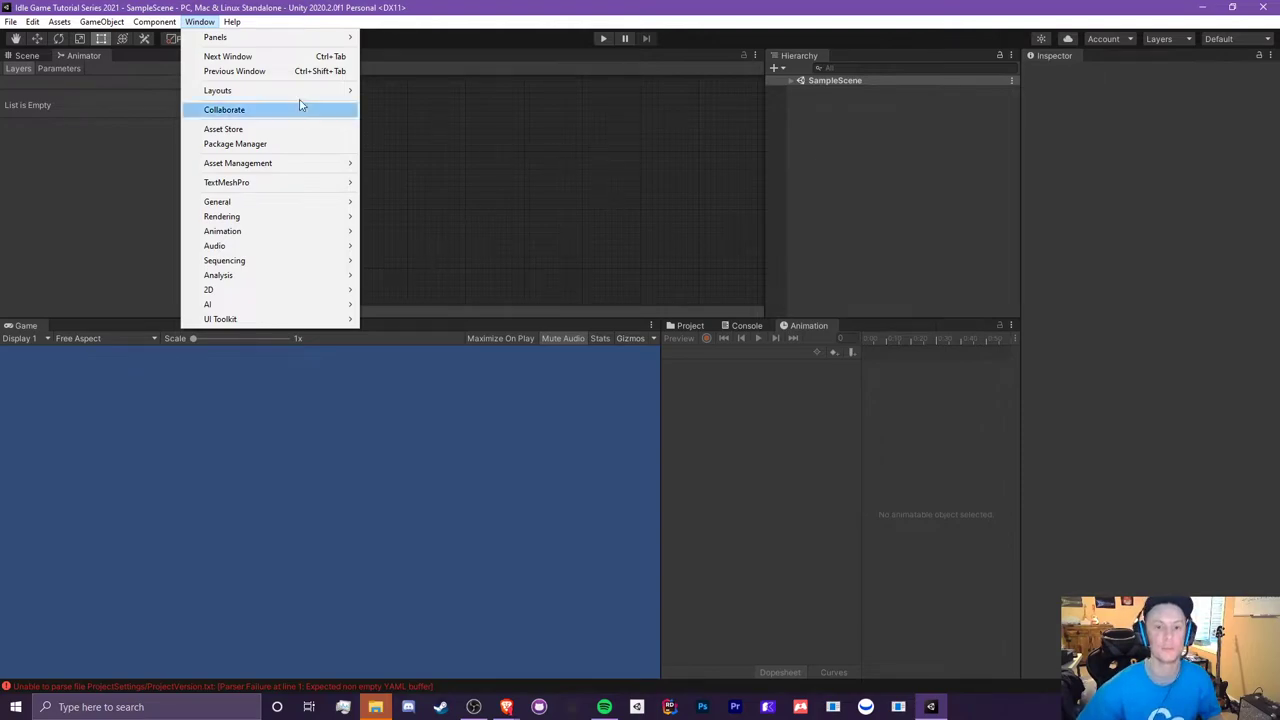
- Bring the Scene view back in front of the Animator, and make the Game view wider and taller
left_click(33, 57)
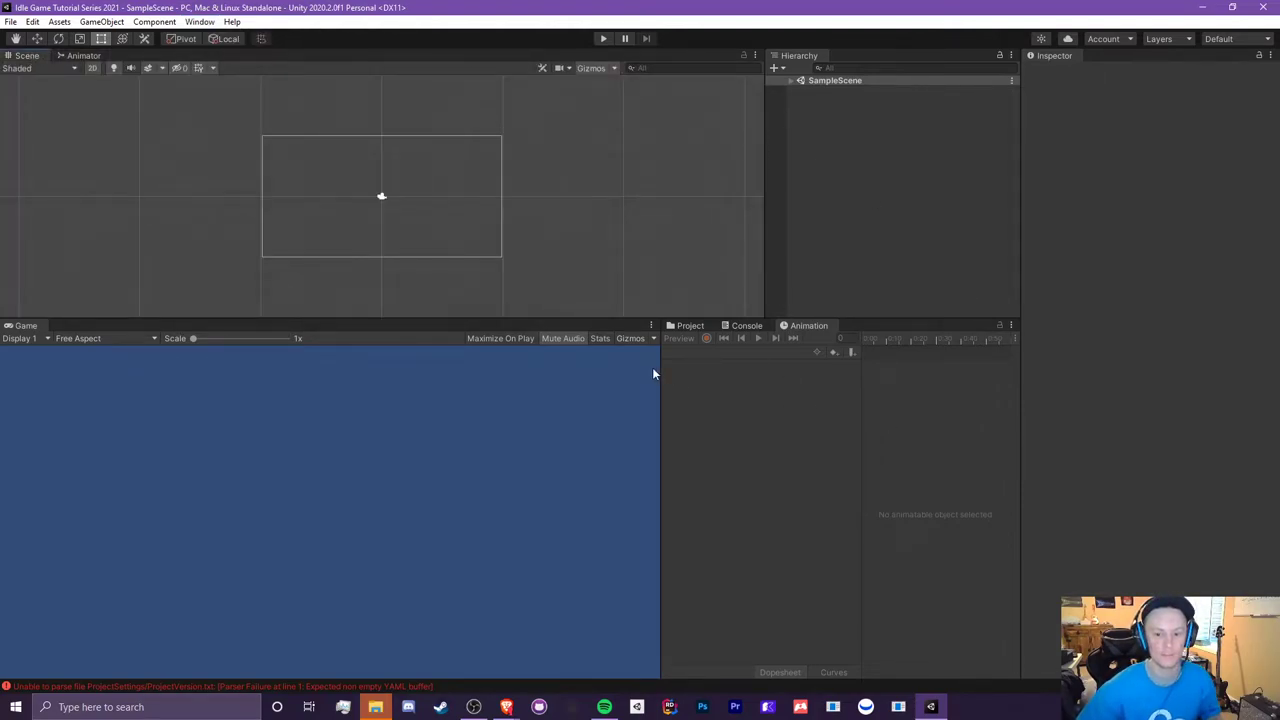
left_click_drag(658, 370, 711, 370)
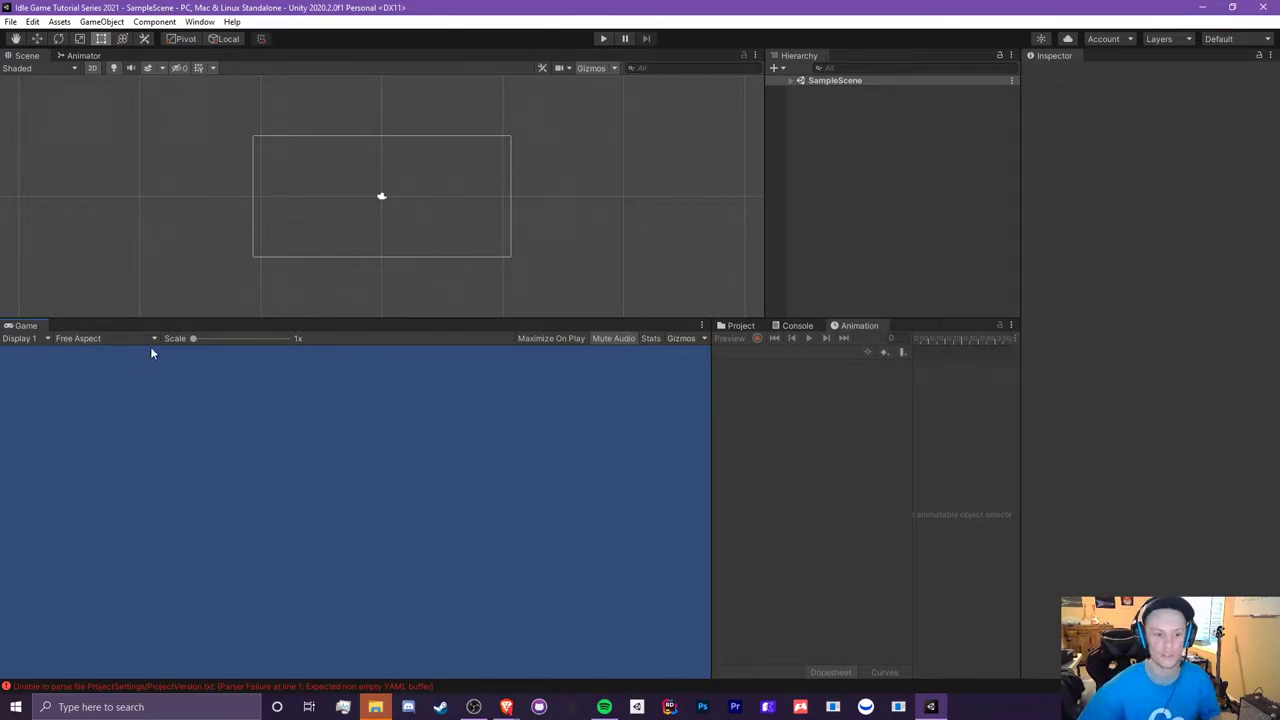
left_click_drag(352, 320, 130, 280)
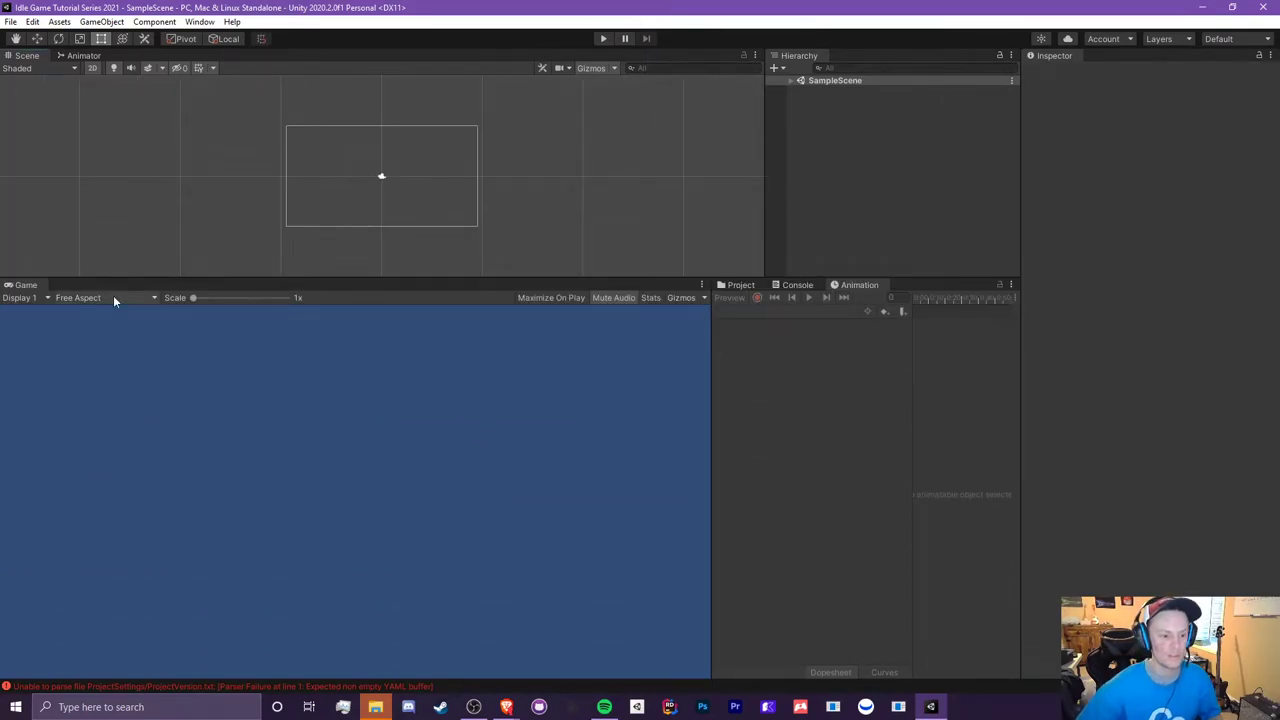
- Add a fixed-resolution Game view preset labelled 1080p with width 1920 and height 1080
left_click(95, 298)
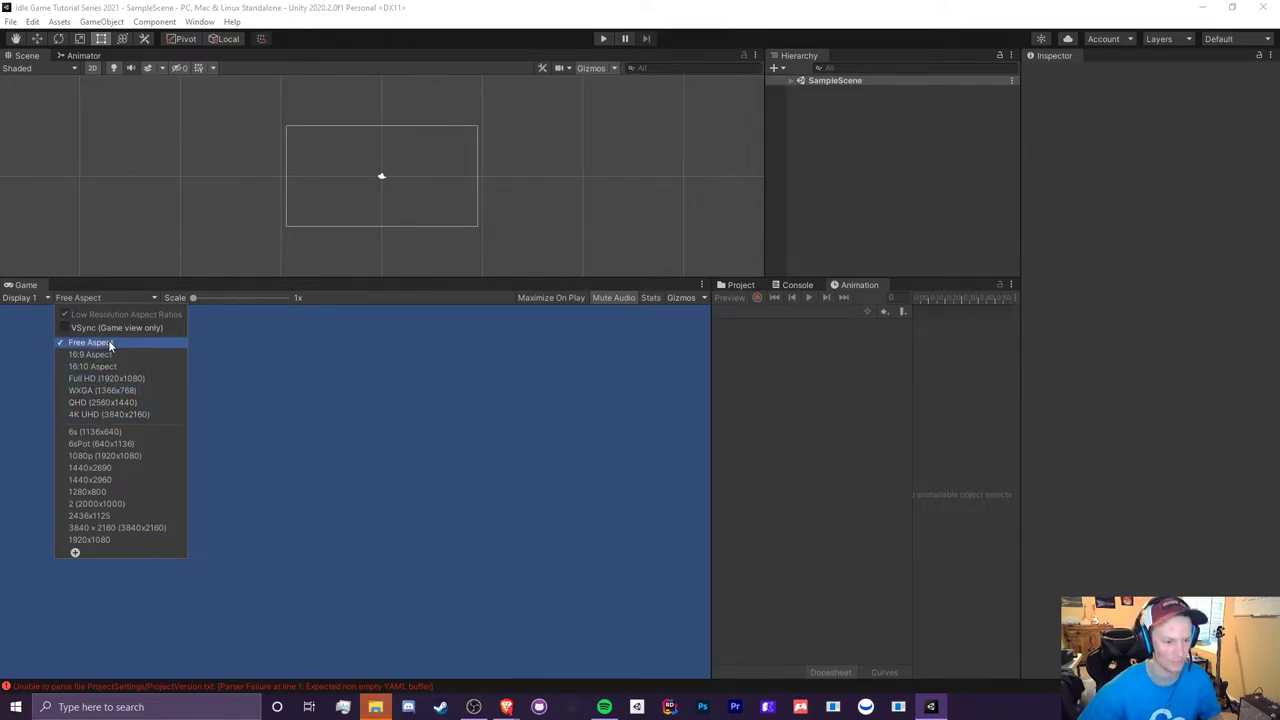
left_click(75, 553)
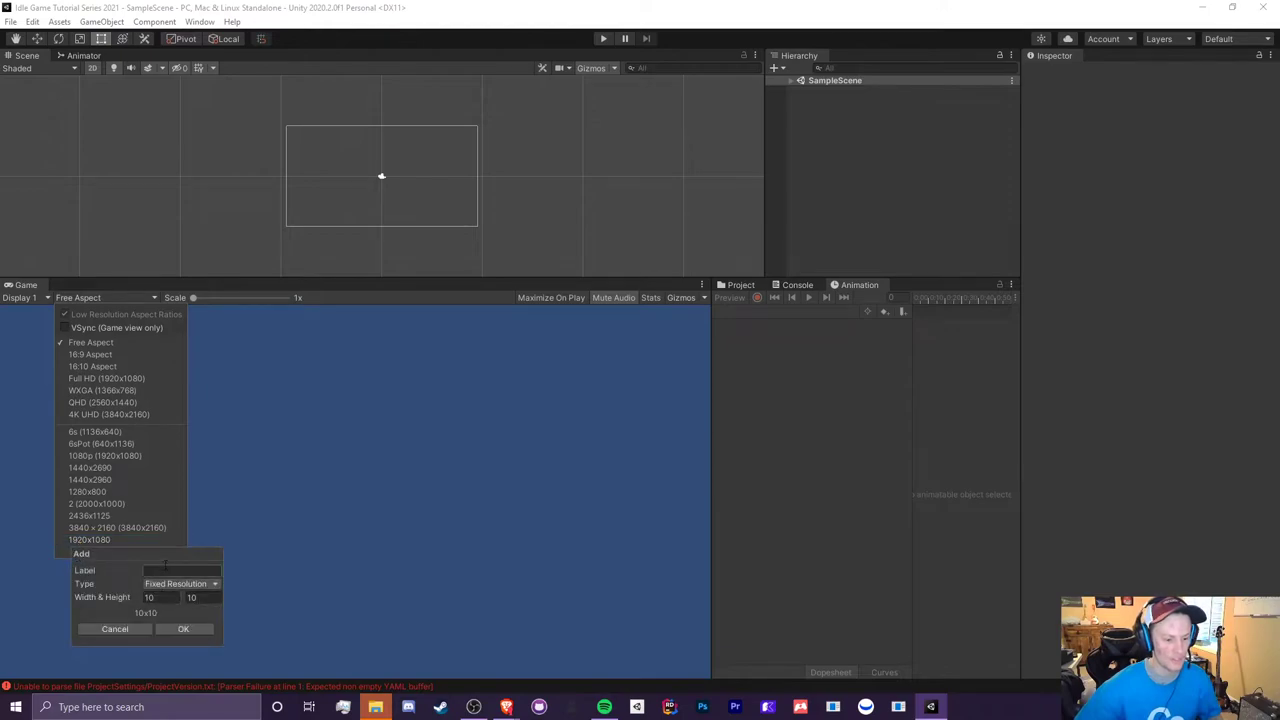
type("1080p")
key("Tab")
key("Tab")
type("1920")
key("Tab")
type("1080")
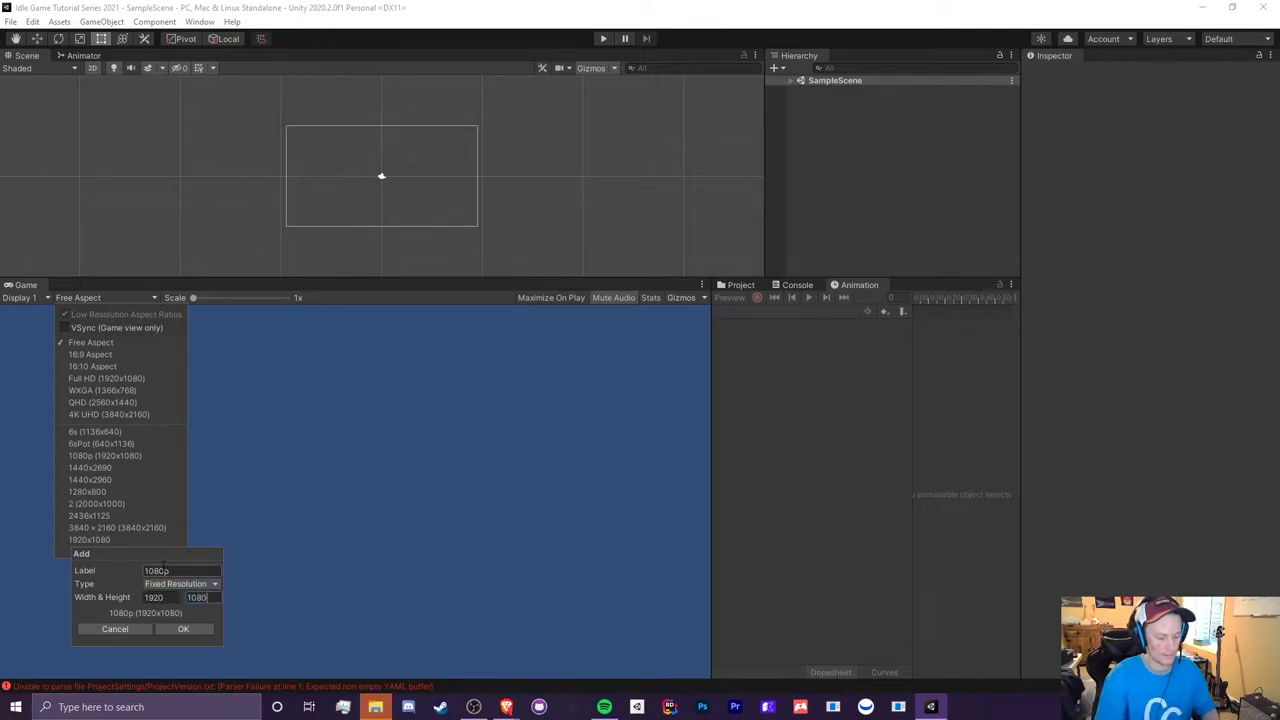
left_click(184, 629)
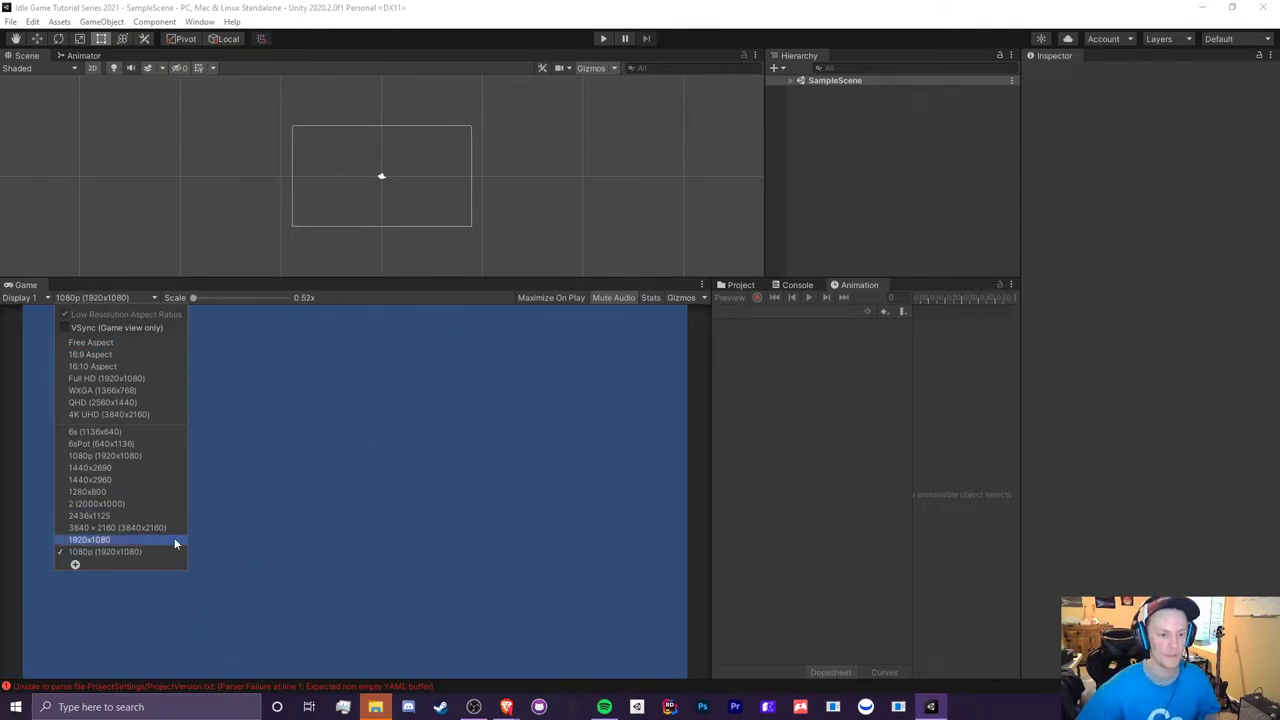
left_click(92, 299)
- Make the Scene view taller than before and frame the camera's outline in it
left_click_drag(334, 281, 312, 330)
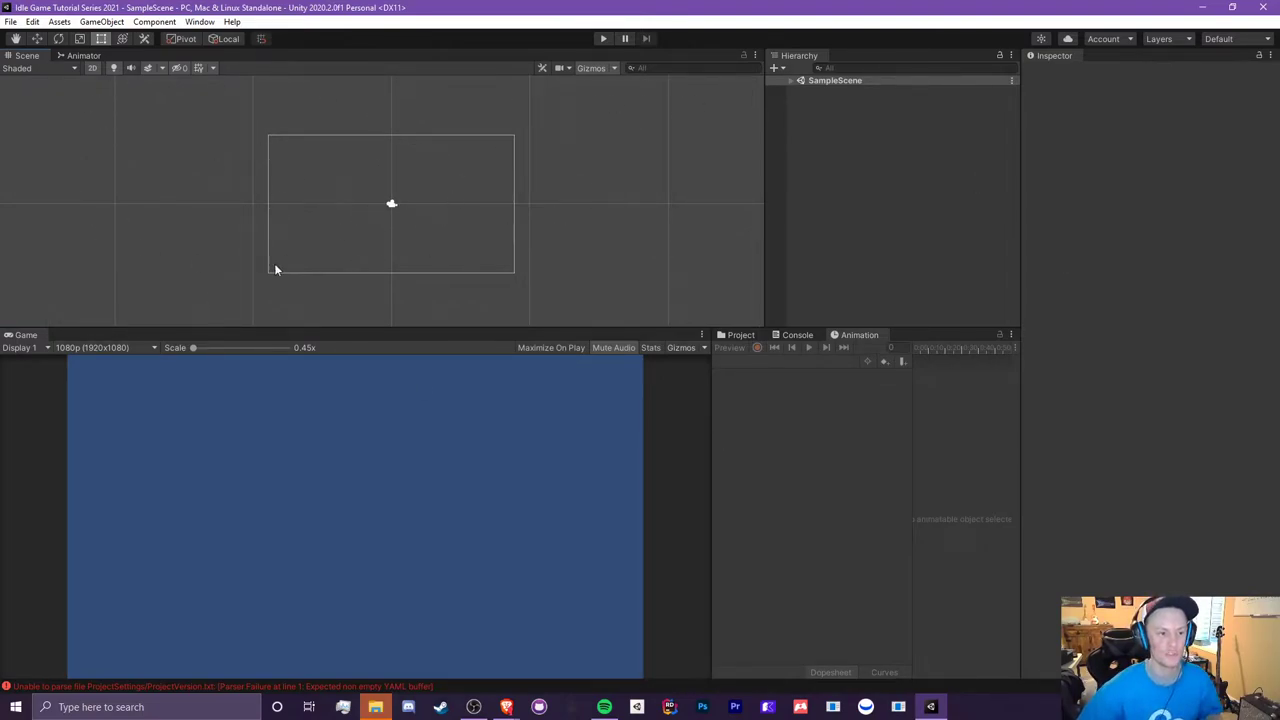
left_click_drag(218, 90, 271, 113)
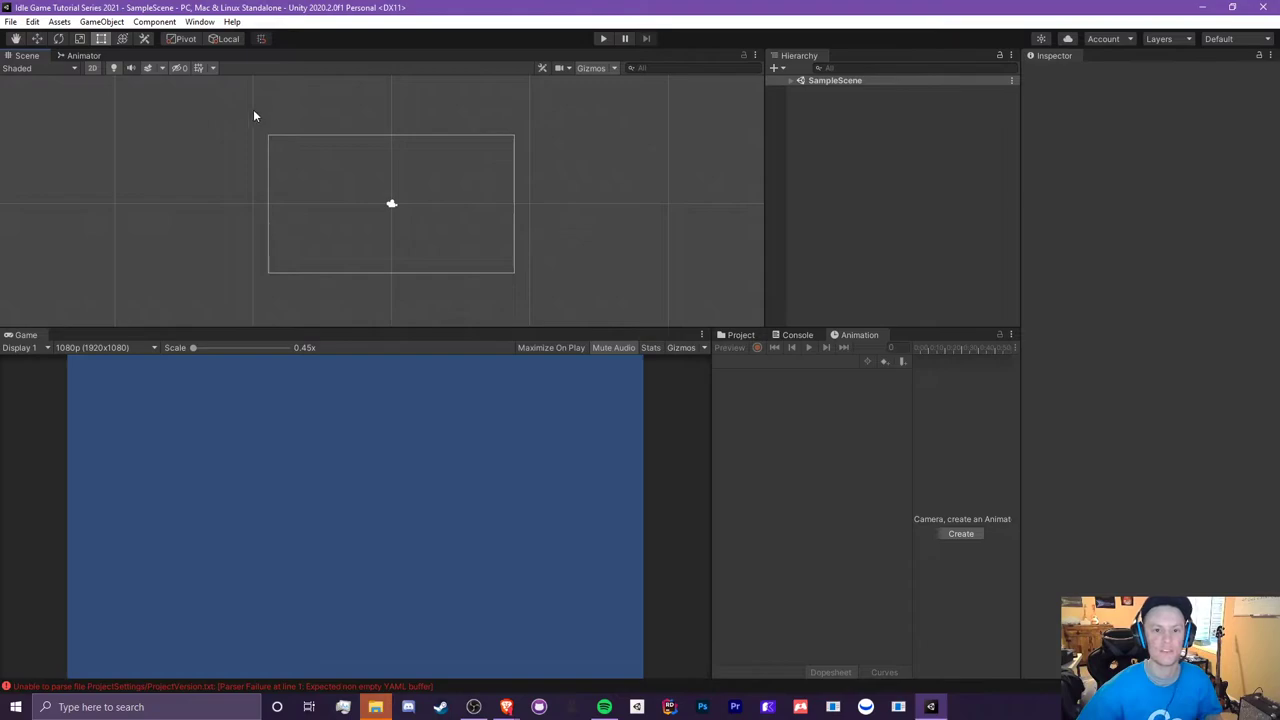
mouse_move(431, 192)
middle_mouse_down()
mouse_move(486, 229)
mouse_move(331, 123)
mouse_move(246, 174)
mouse_move(248, 204)
mouse_move(508, 188)
mouse_move(377, 131)
mouse_move(347, 198)
mouse_move(463, 163)
mouse_move(449, 197)
middle_mouse_up()
scroll(477, 280, "up", 5)
key("t")
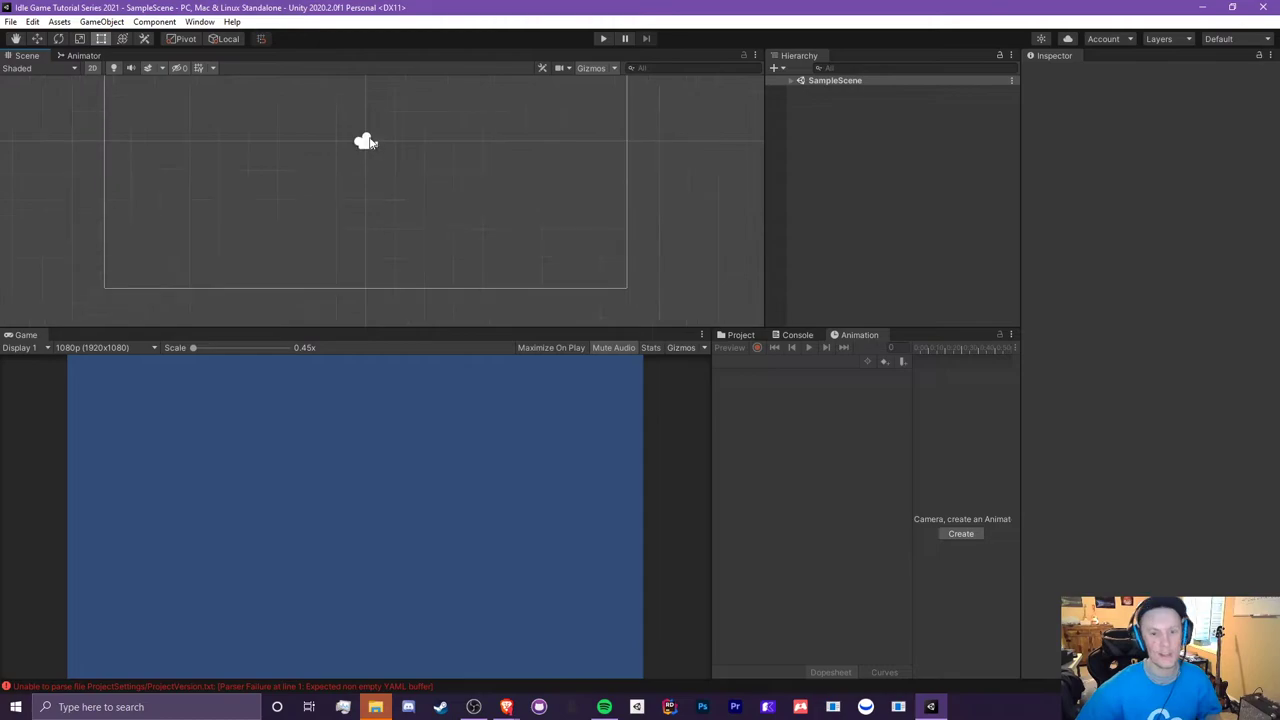
scroll(365, 140, "down", 3)
middle_click_drag(360, 137, 505, 227)
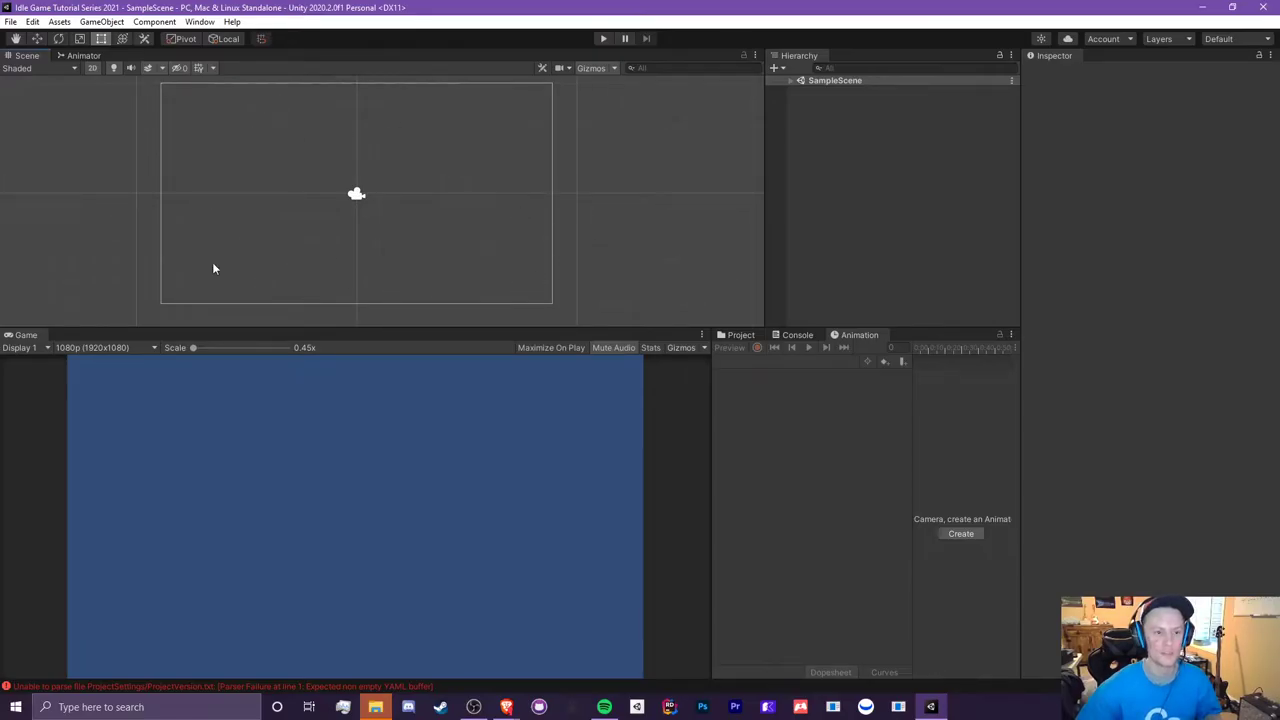
- Set the Main Camera's background to a dark, desaturated blue with hexadecimal 2C333F, trying red and green hues first
scroll(237, 157, "up", 2)
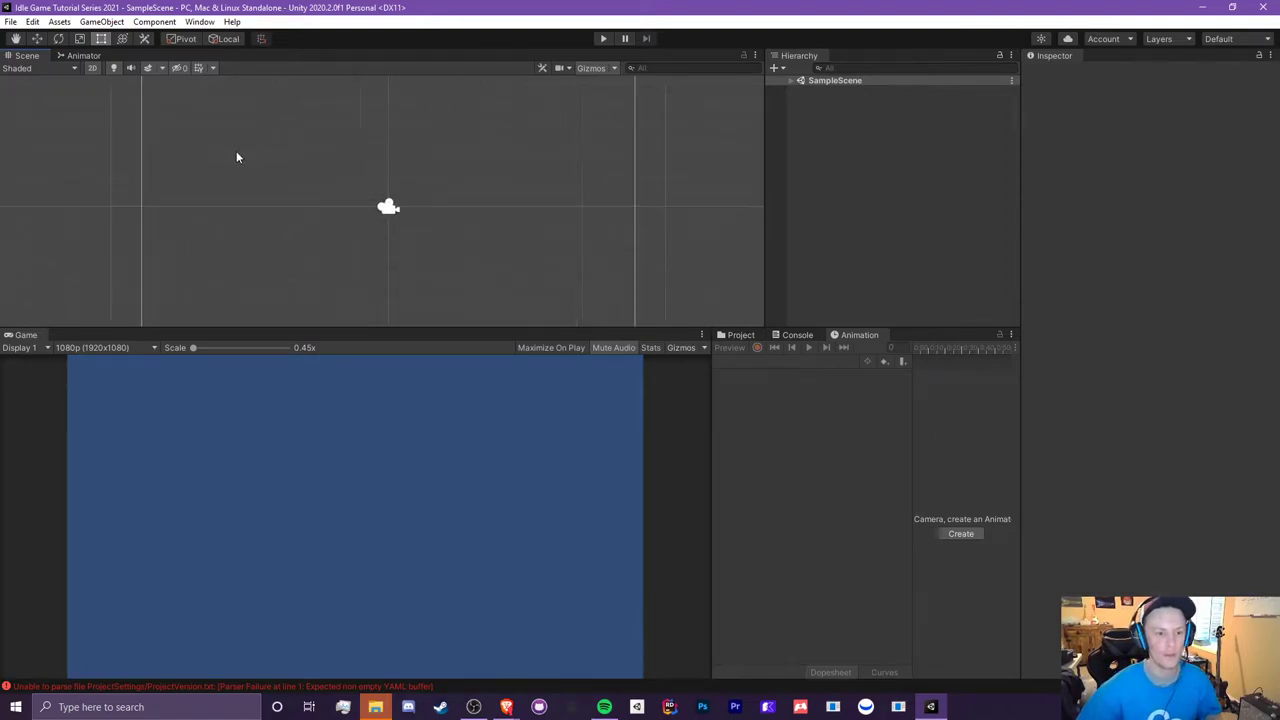
scroll(350, 213, "down", 3)
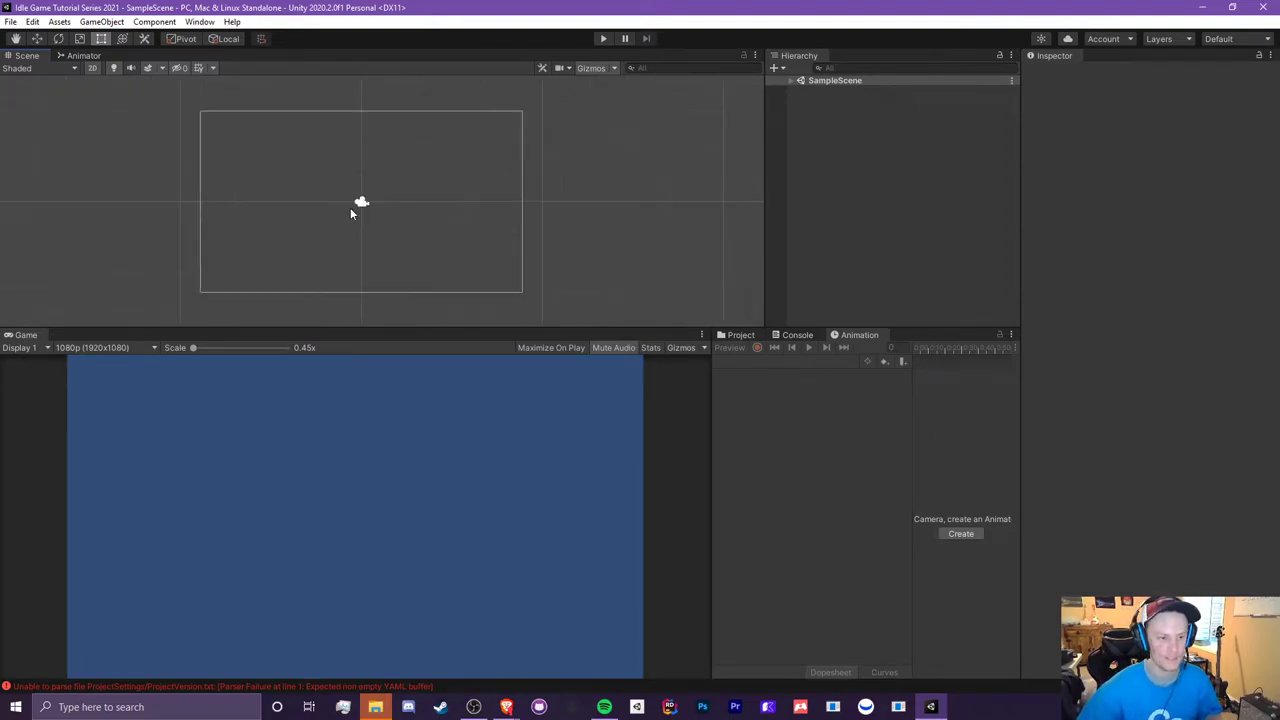
left_click(800, 80)
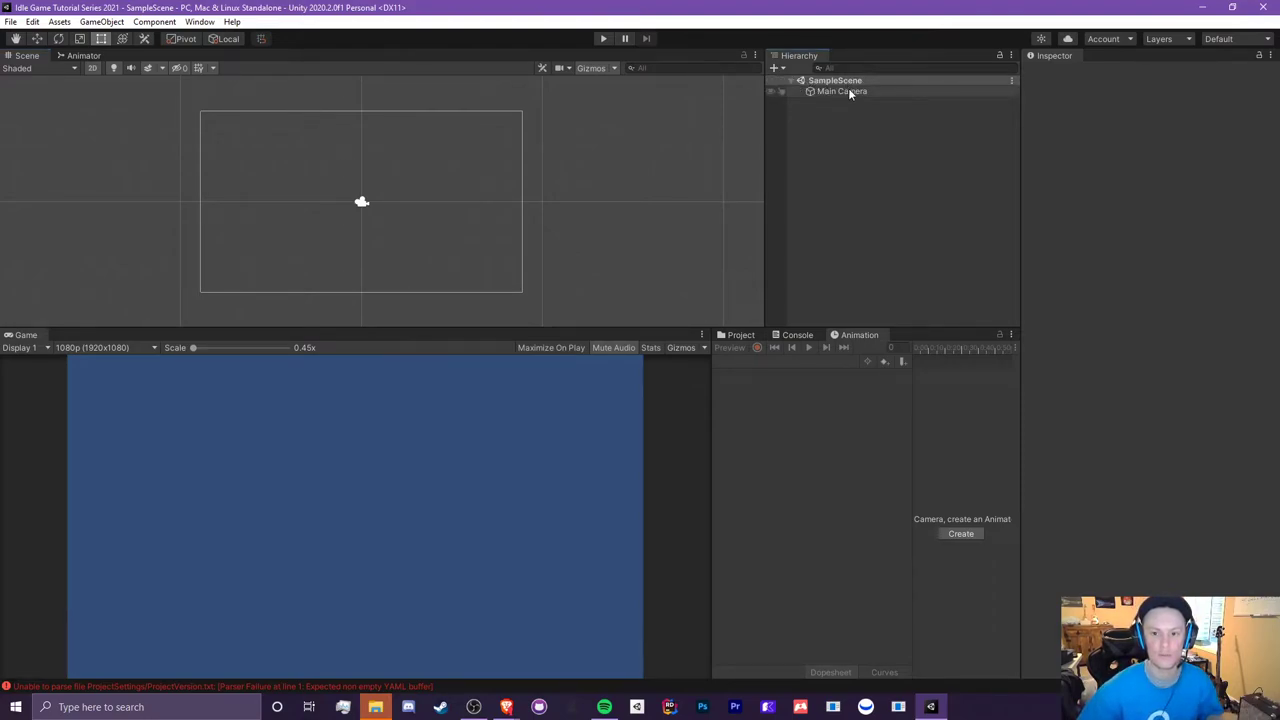
left_click(825, 92)
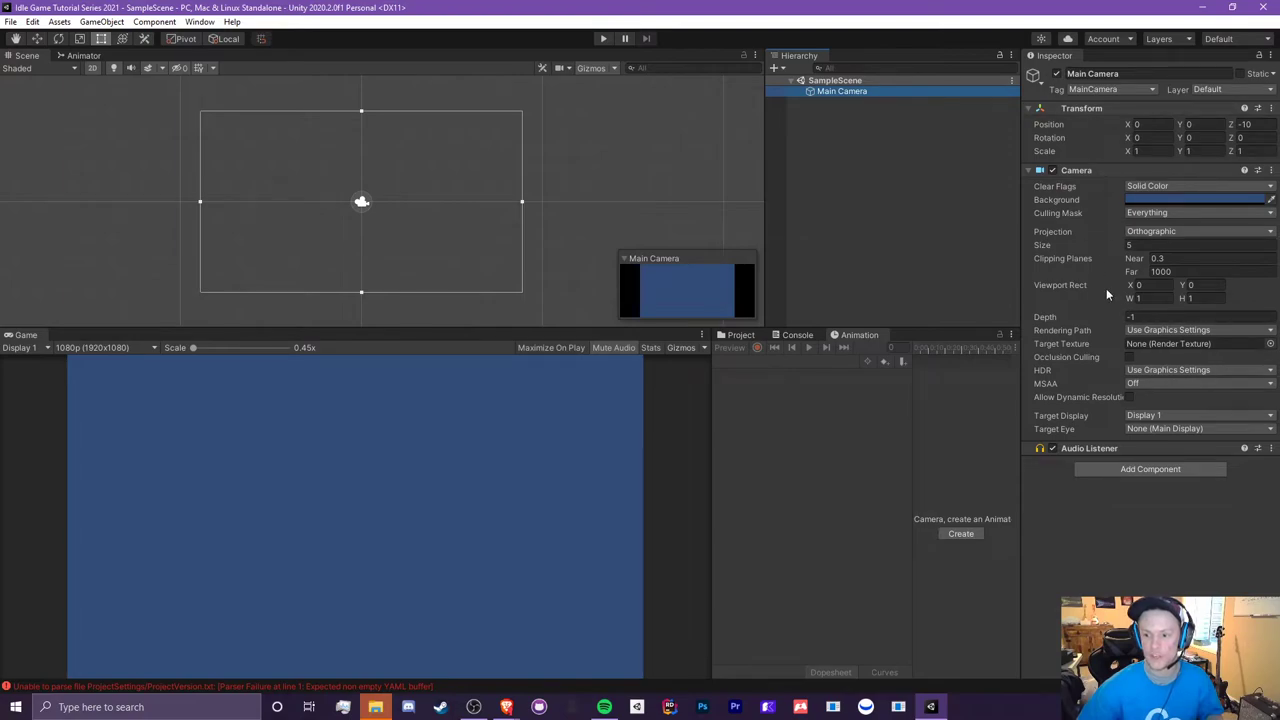
left_click(1155, 199)
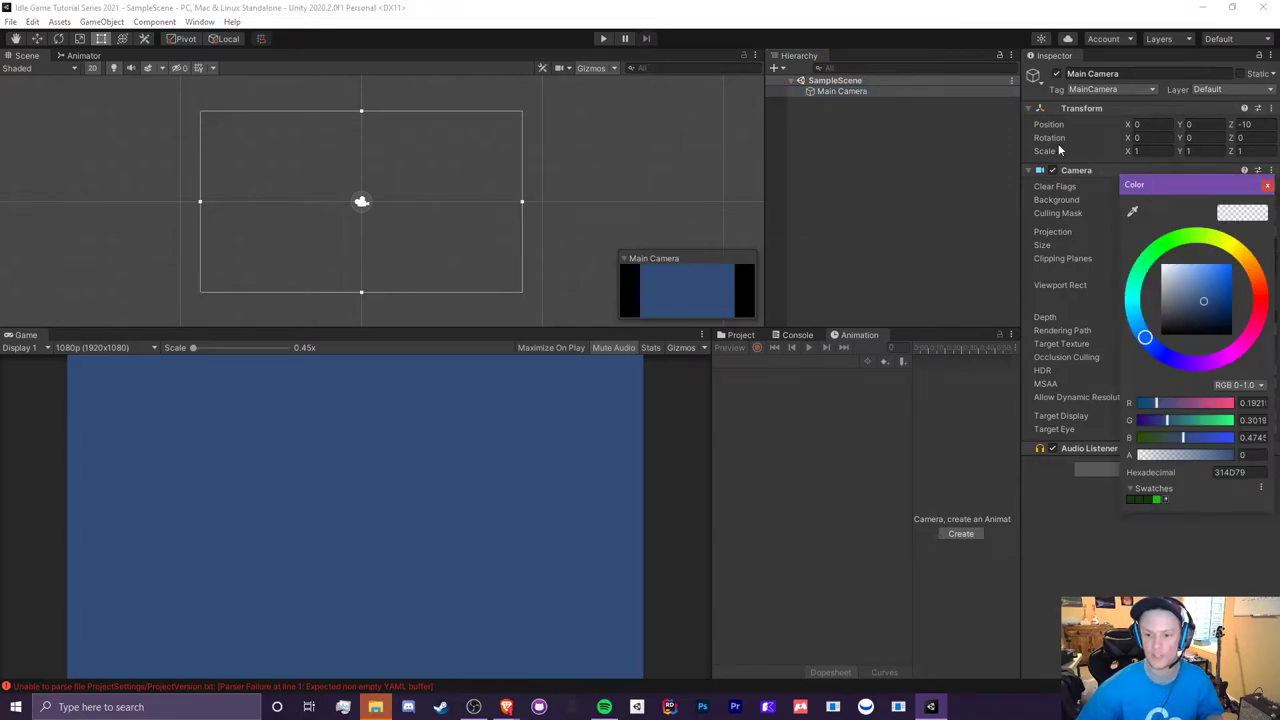
left_click(1259, 309)
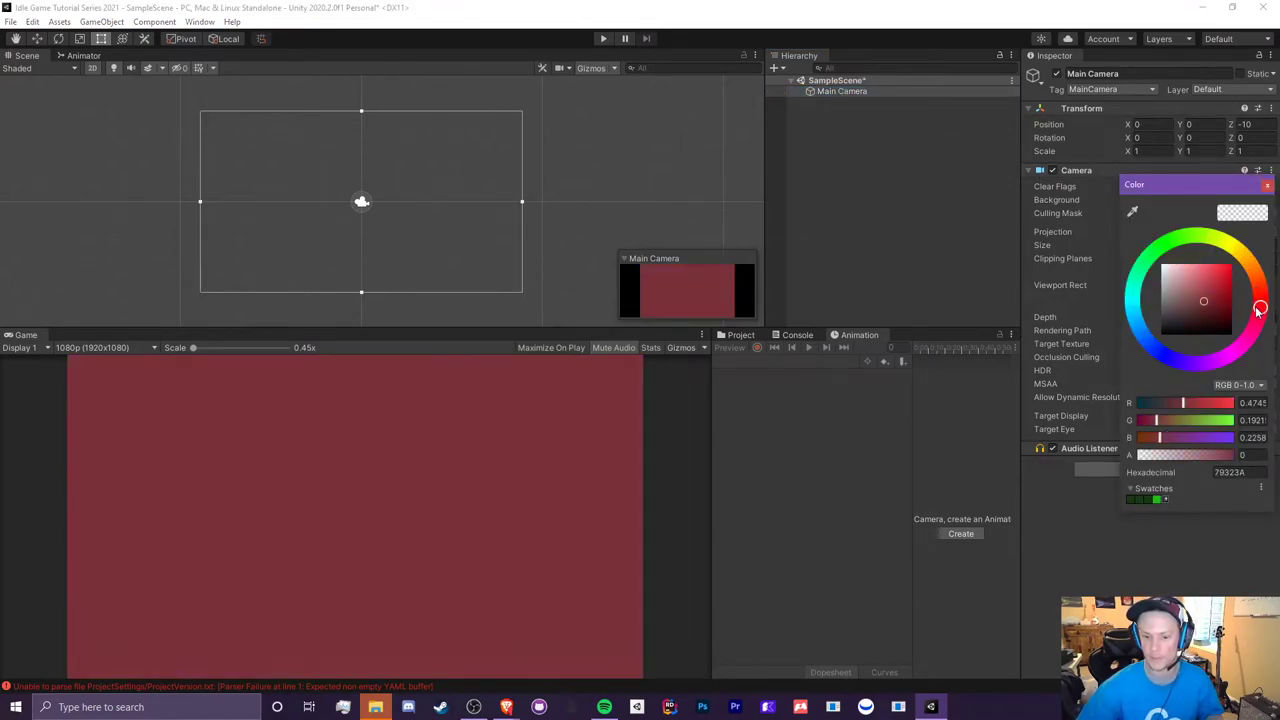
left_click(1189, 237)
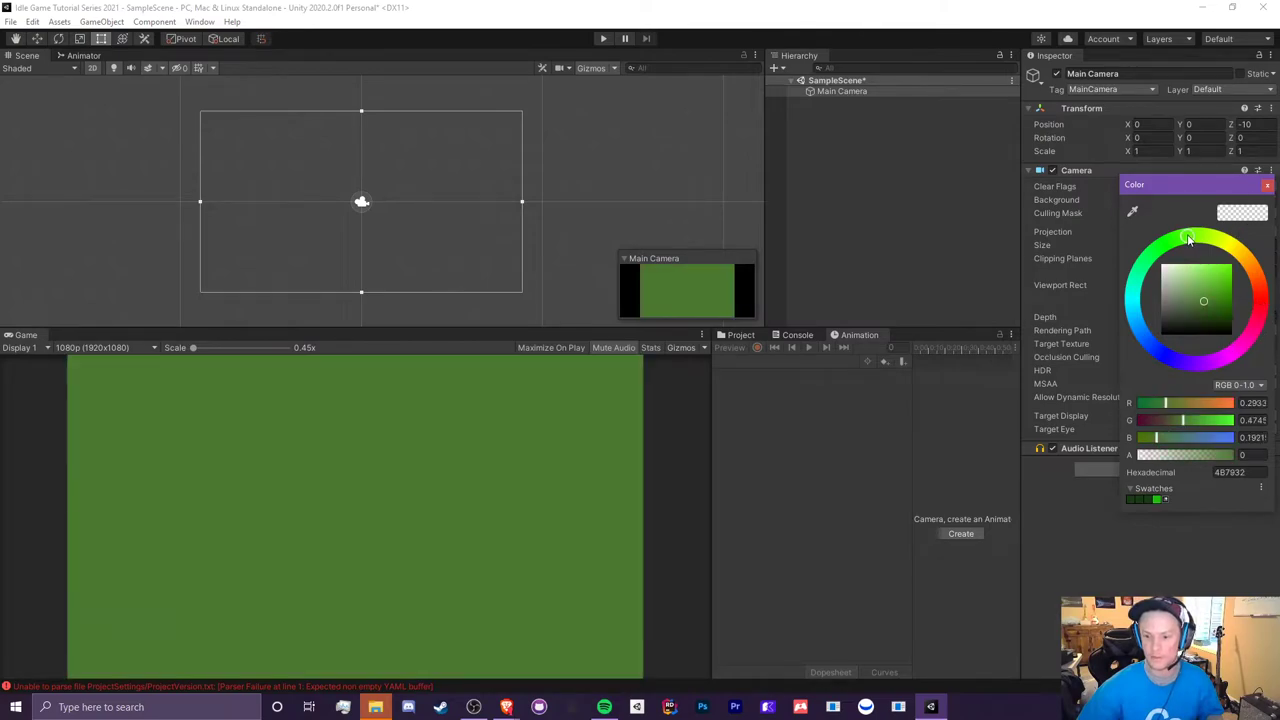
left_click_drag(1188, 280, 1184, 316)
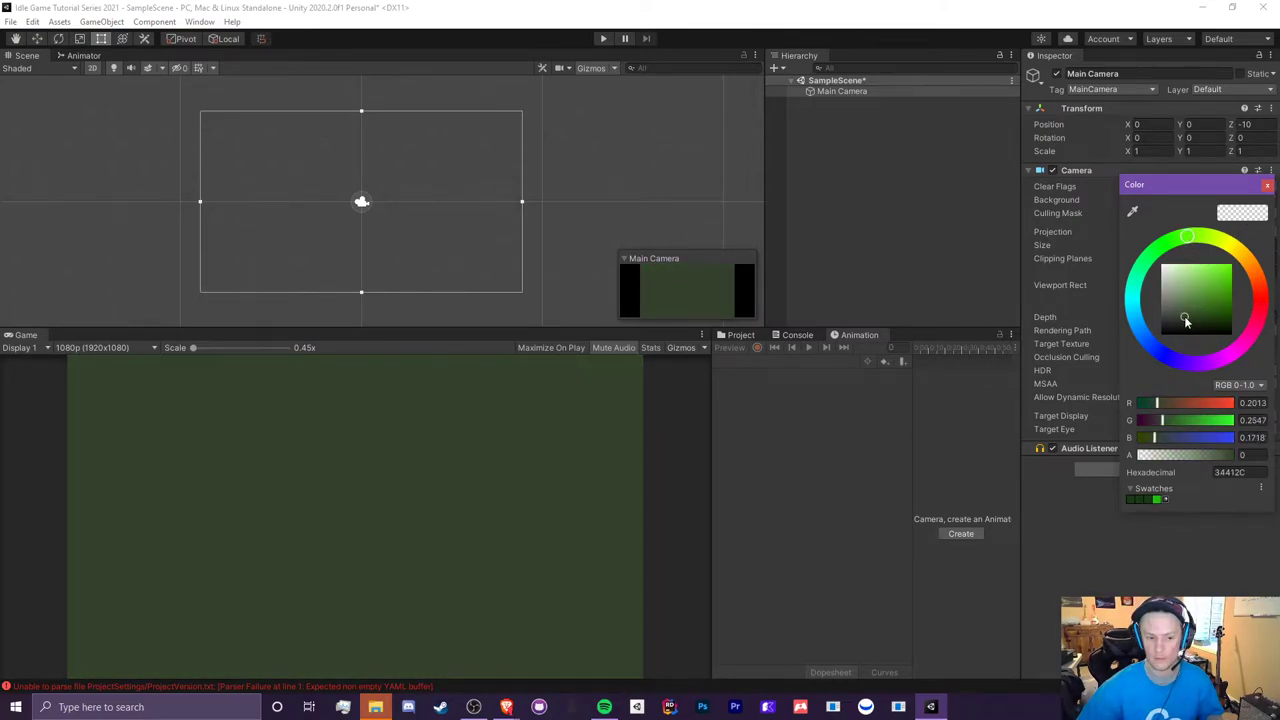
left_click(1143, 344)
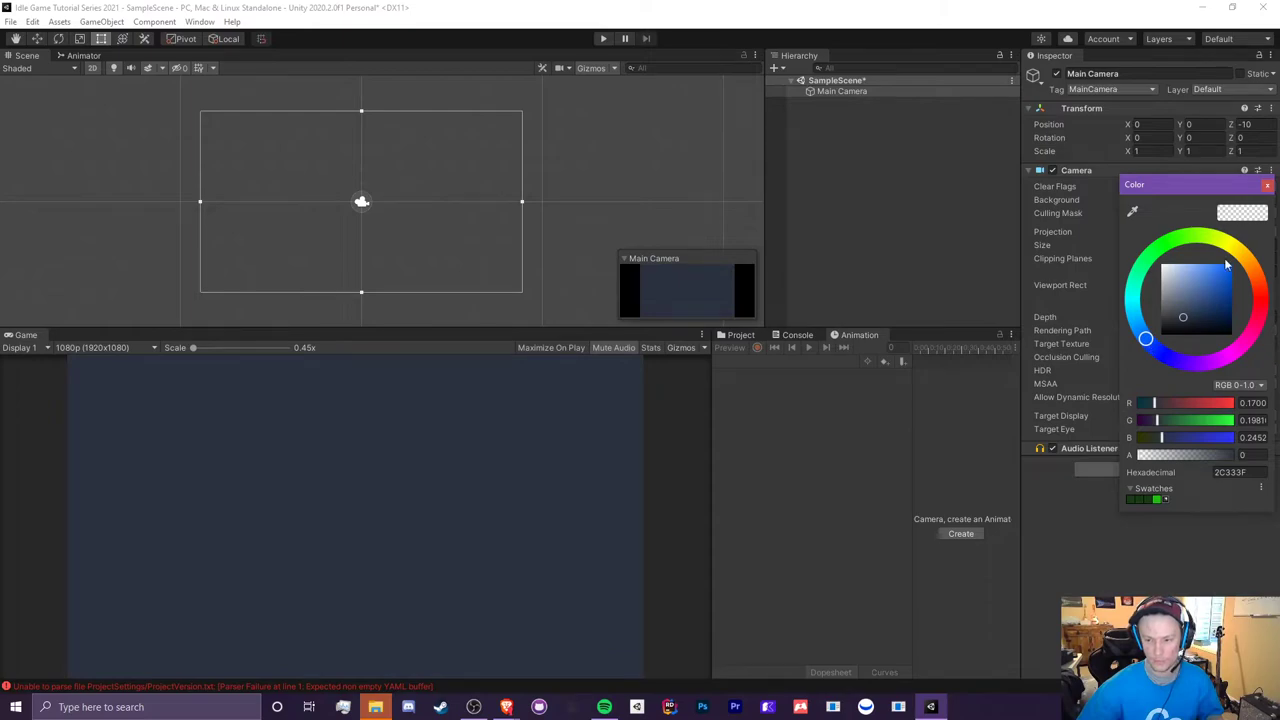
left_click(1267, 186)
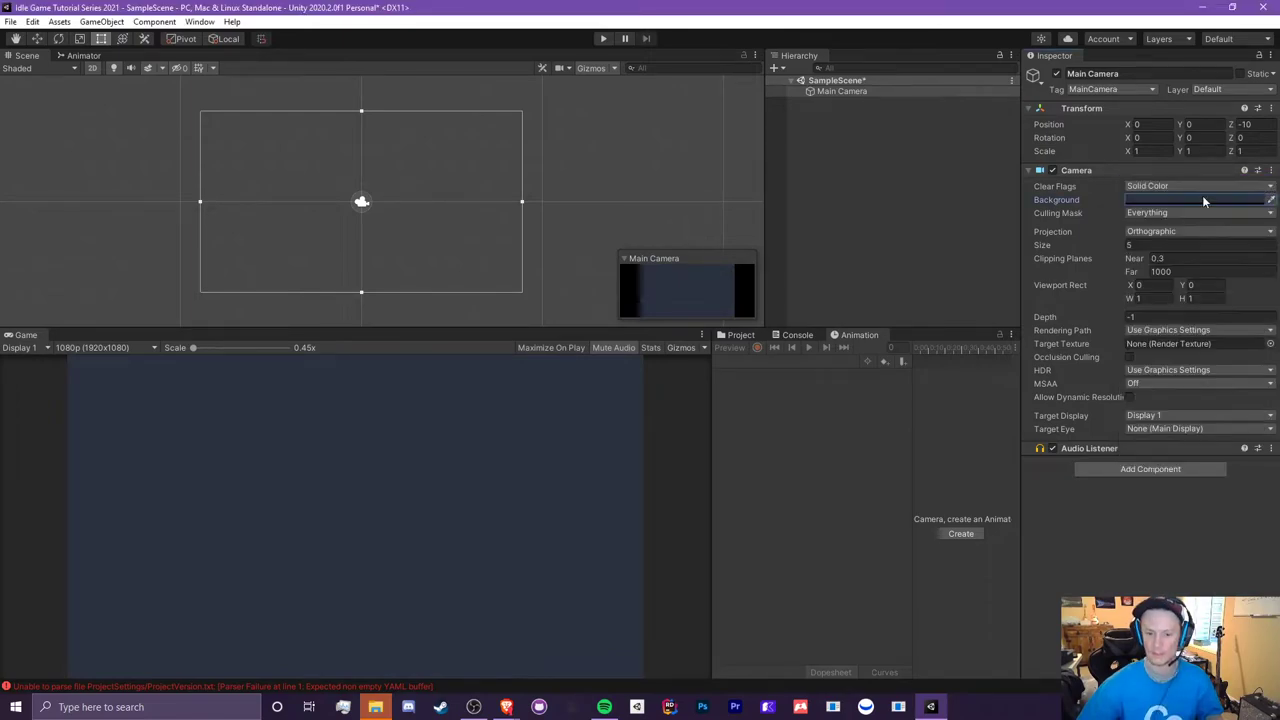
- Deselect the Main Camera, reselect it by its icon in the Scene view, and select it again in the Hierarchy
left_click(860, 113)
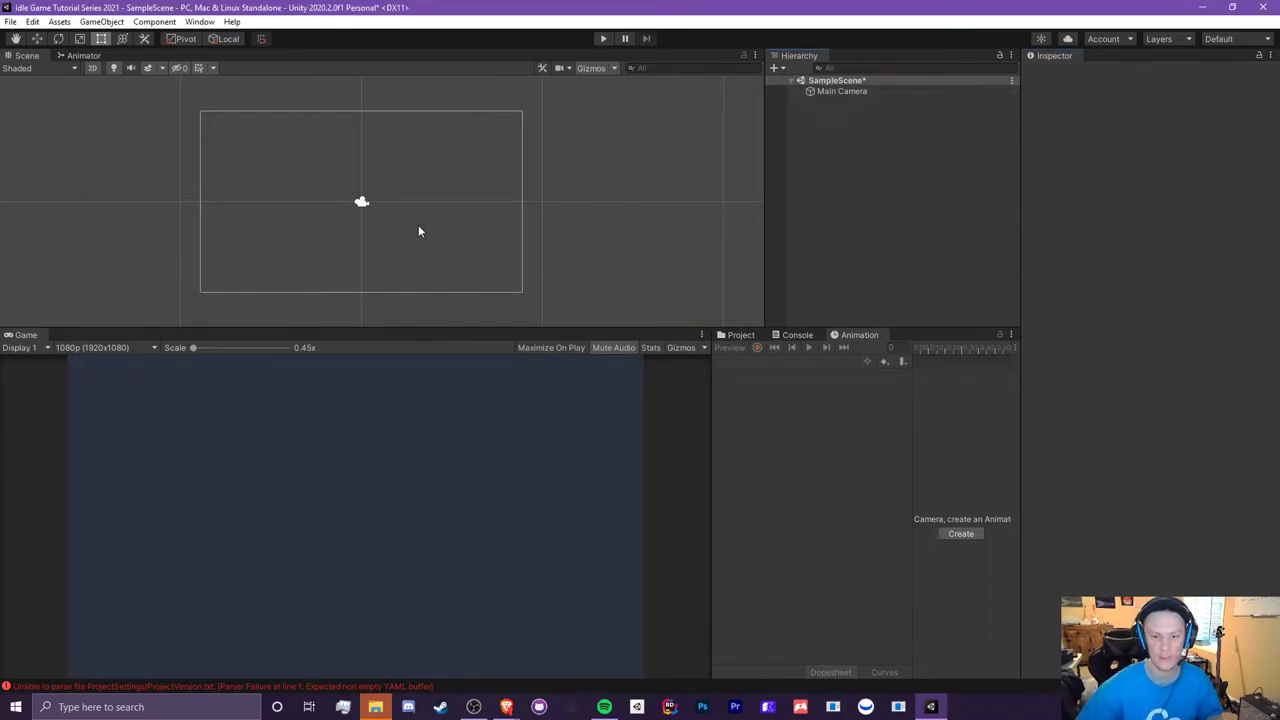
left_click(361, 202)
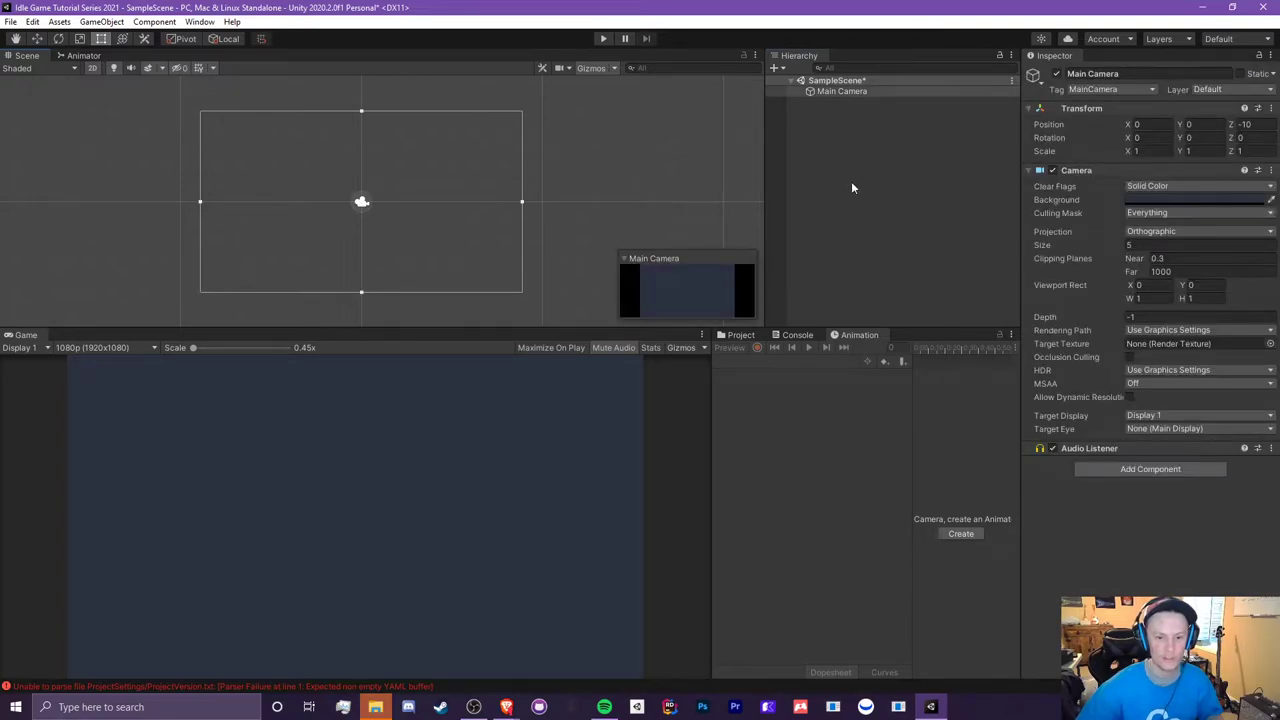
left_click(826, 100)
left_click(840, 92)
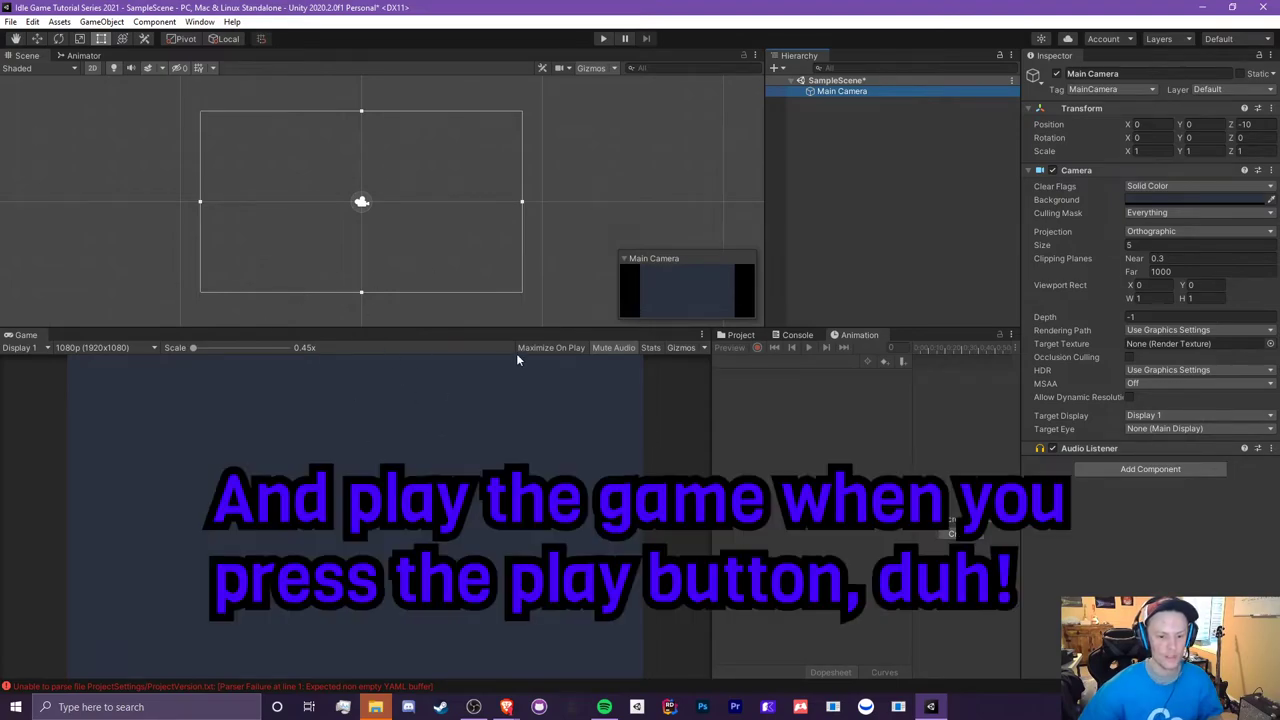
- Examine the Game view's scale, display and resolution choices, leaving Display 1 and the 1080p preset selected
mouse_move(193, 347)
left_mouse_down()
mouse_move(267, 338)
mouse_move(181, 351)
left_mouse_up()
left_click(21, 347)
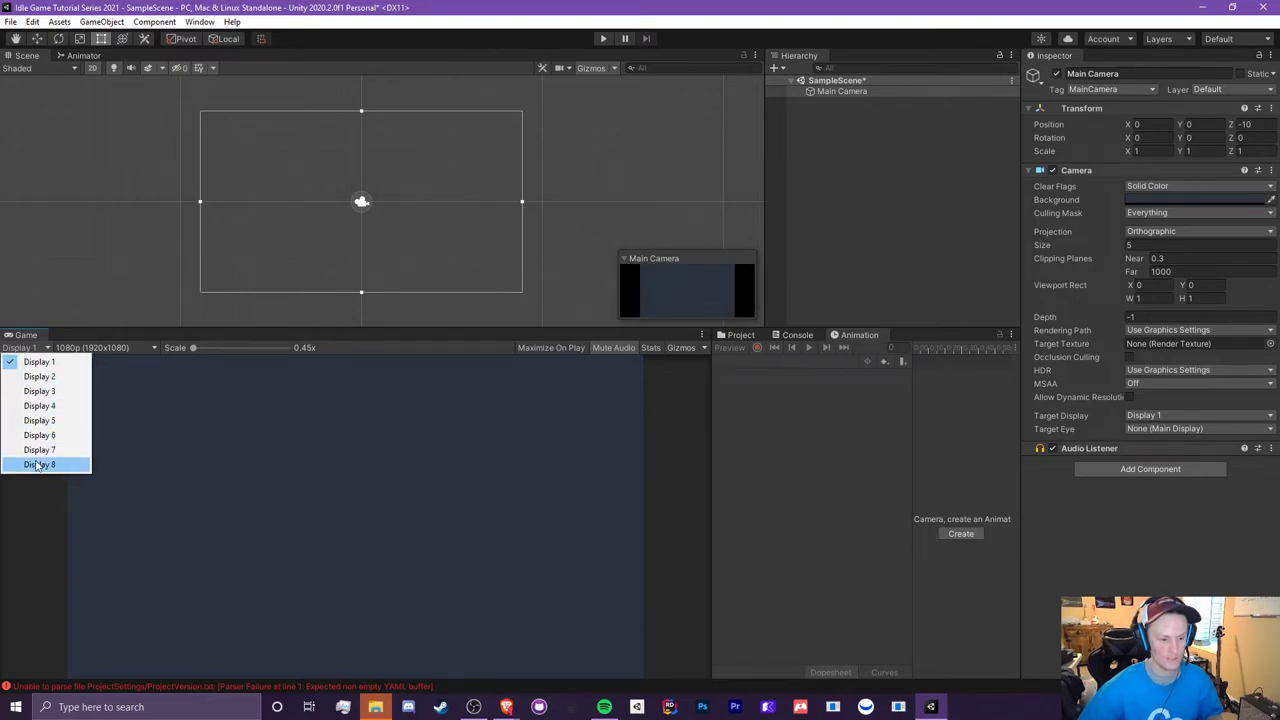
left_click(70, 347)
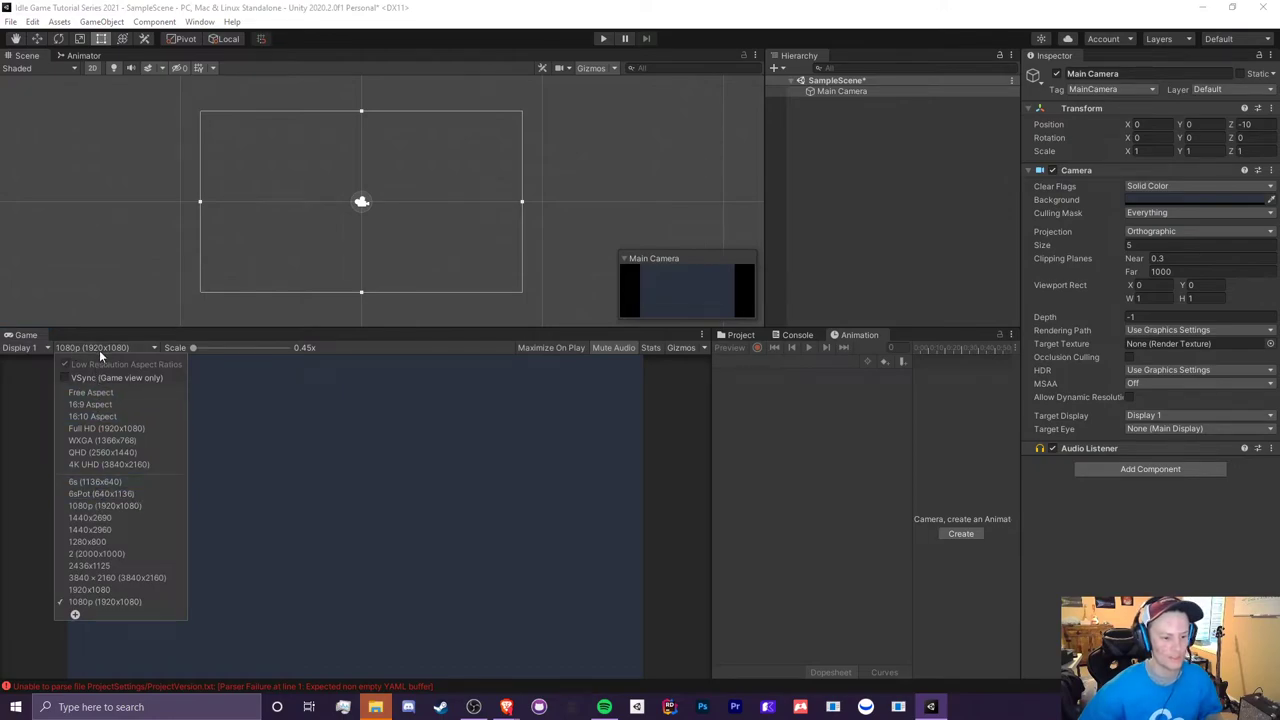
left_click(99, 349)
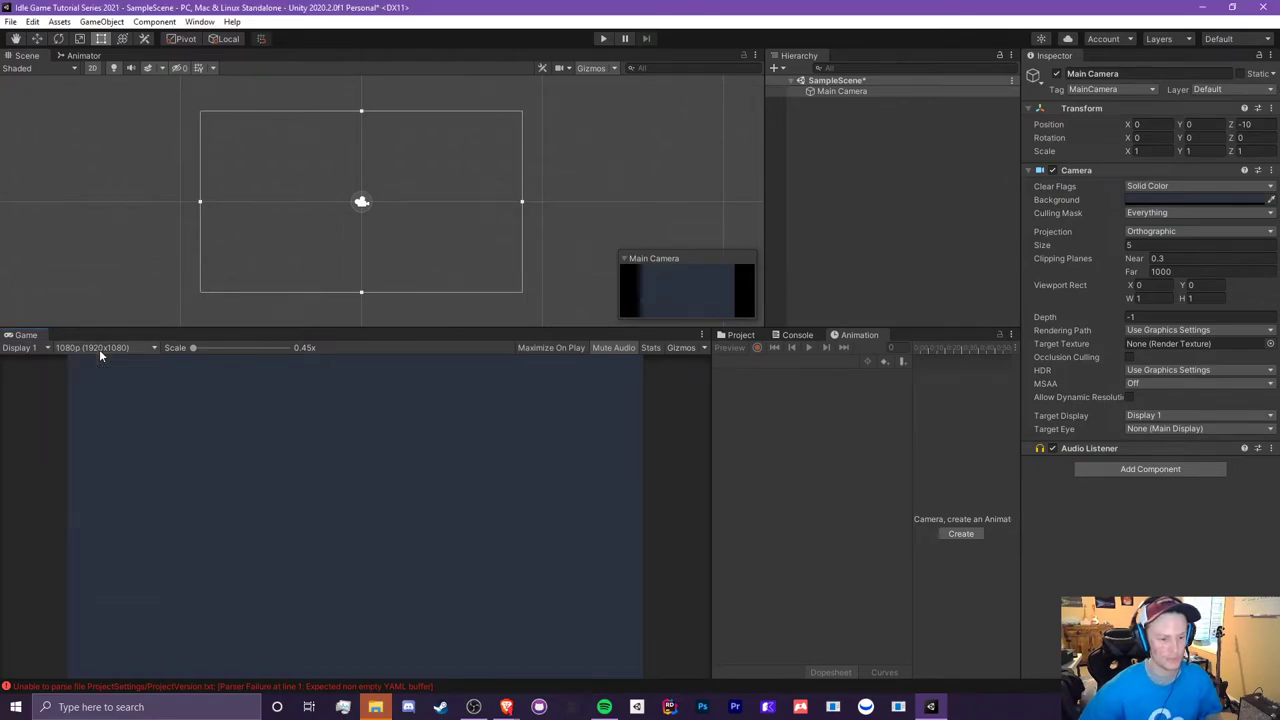
- Enable Maximize On Play for the Game view and test it by running, pausing and stopping the game
left_click(547, 348)
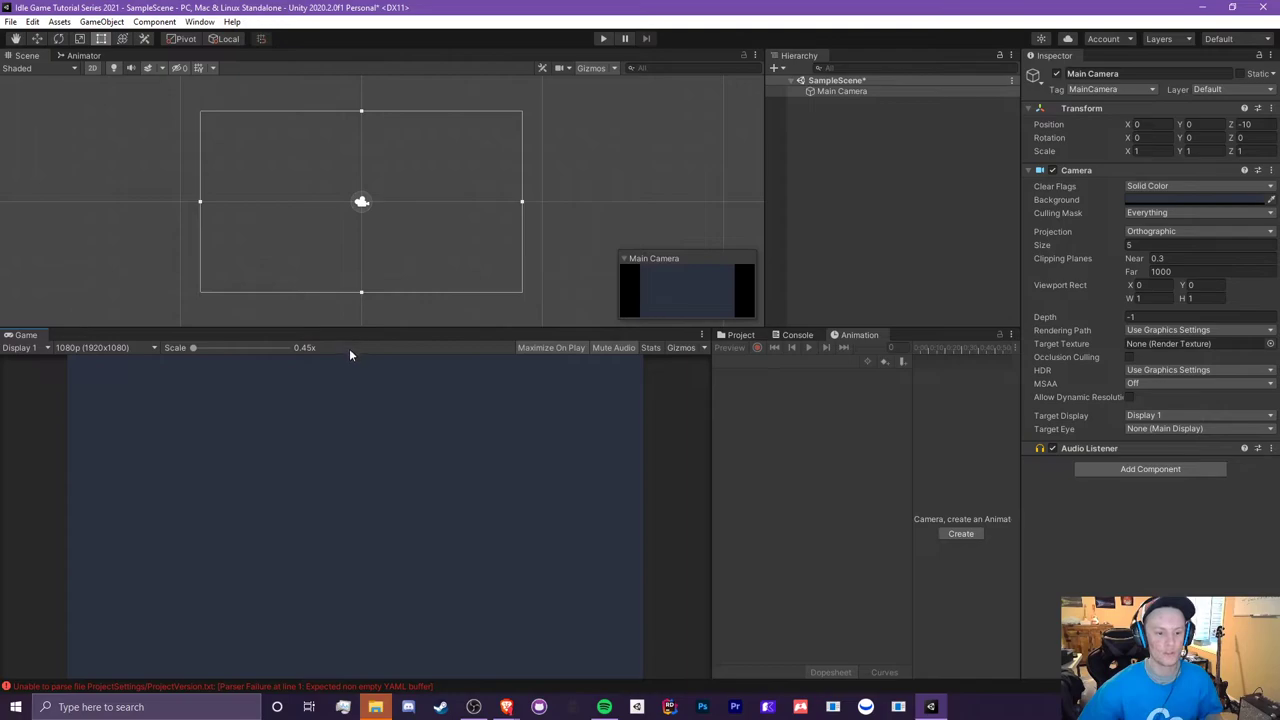
left_click(603, 39)
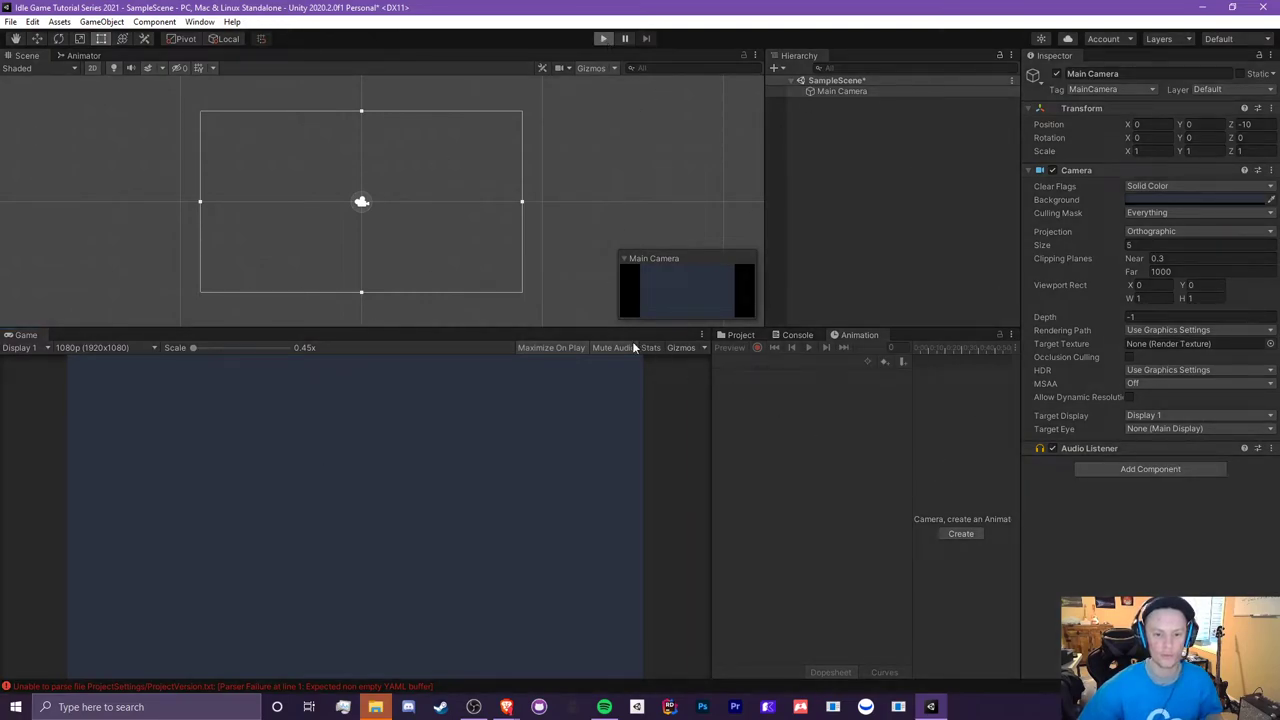
left_click(603, 39)
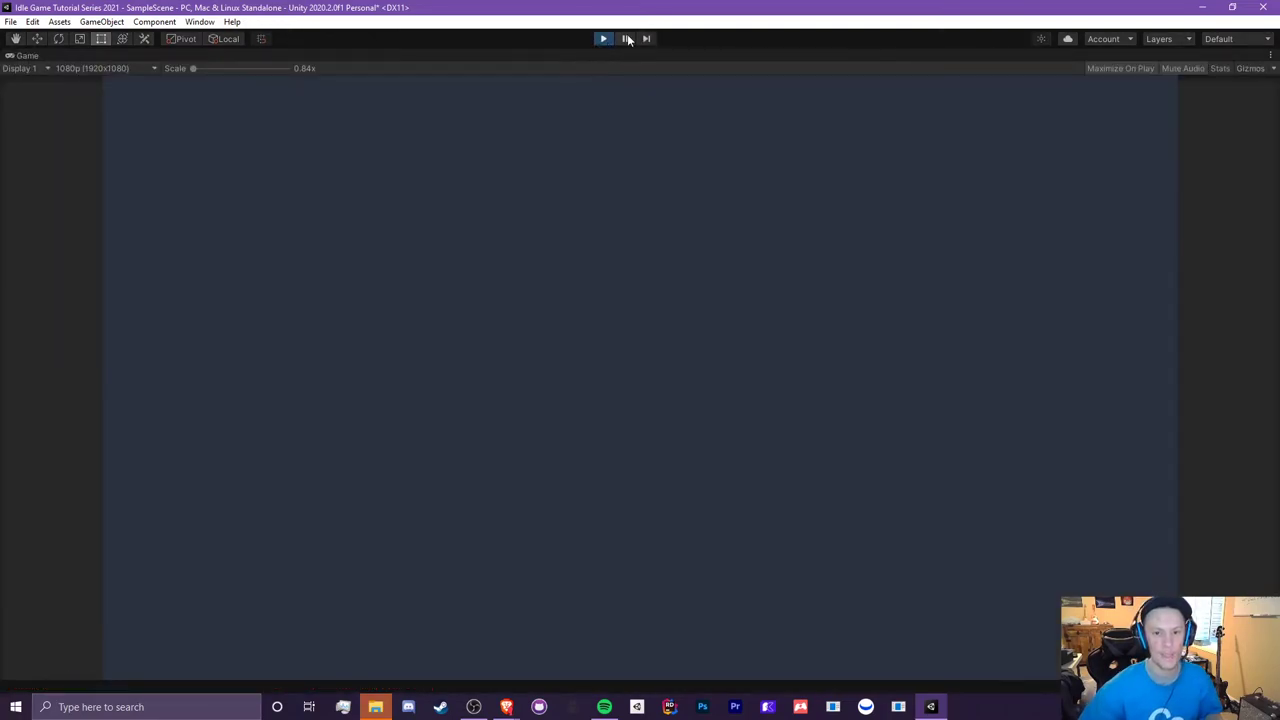
left_click(626, 39)
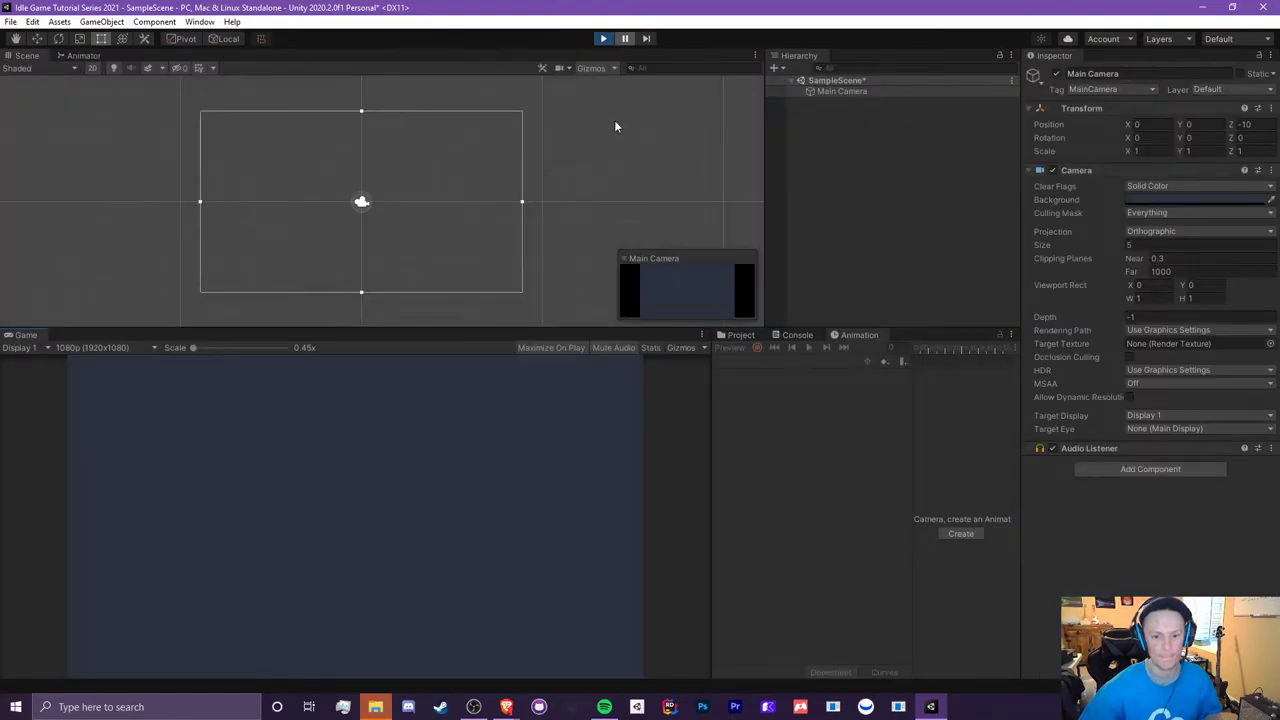
left_click(604, 39)
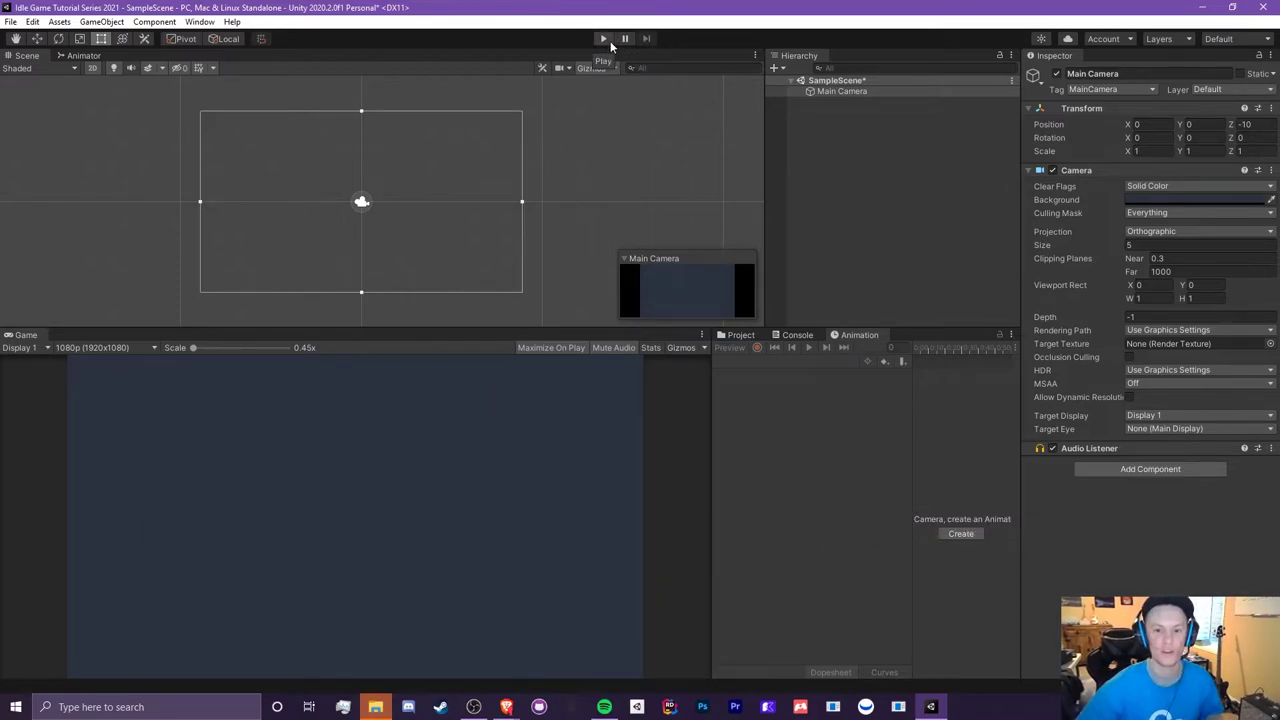
- Run the game again, pause it, advance it four single frames, and stop play mode
left_click(606, 38)
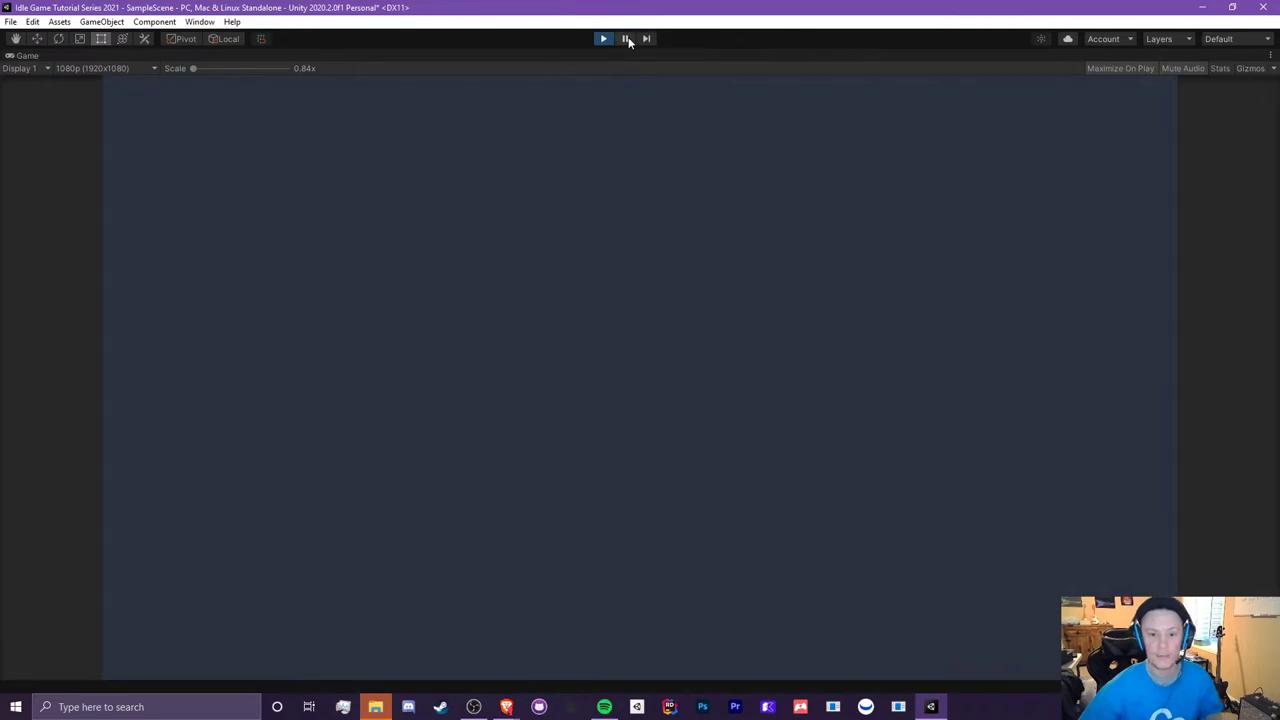
left_click(626, 39)
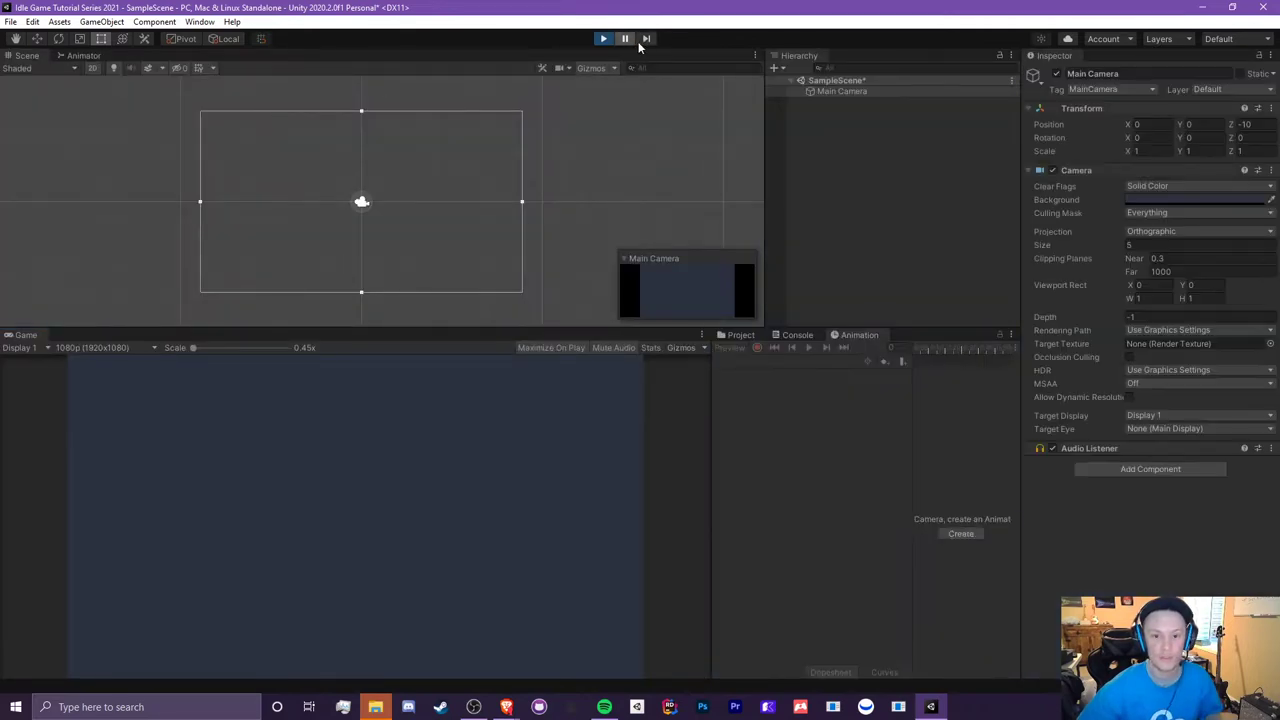
left_click(648, 39)
left_click(647, 39)
left_click(647, 40)
left_click(646, 40)
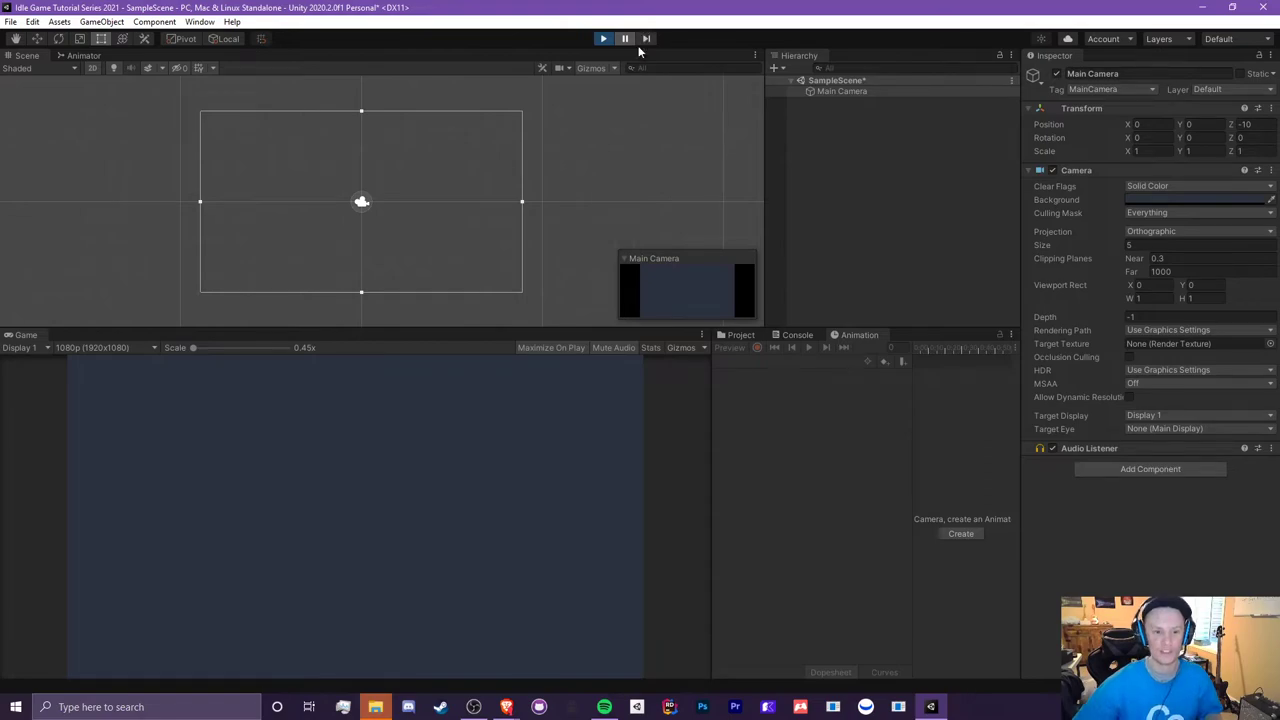
left_click(598, 40)
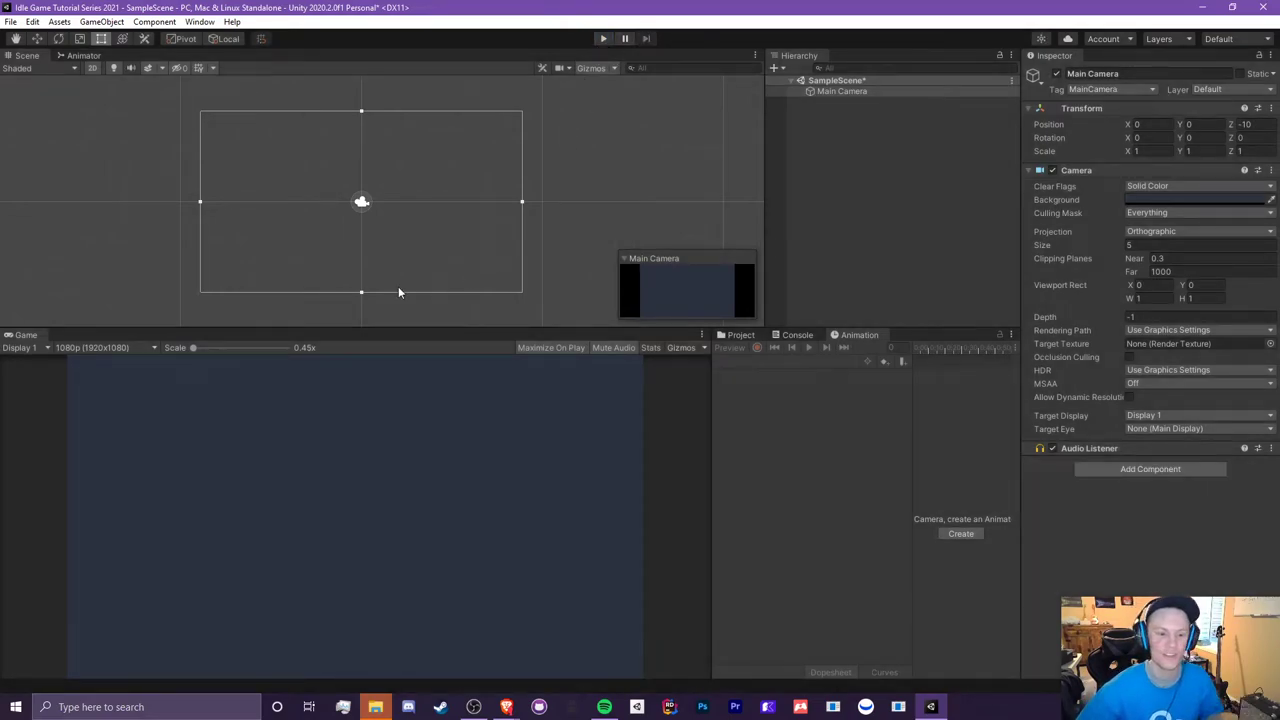
- Show the Game view's statistics overlay and look through its Gizmos list of scripts and built-in components
left_click(648, 348)
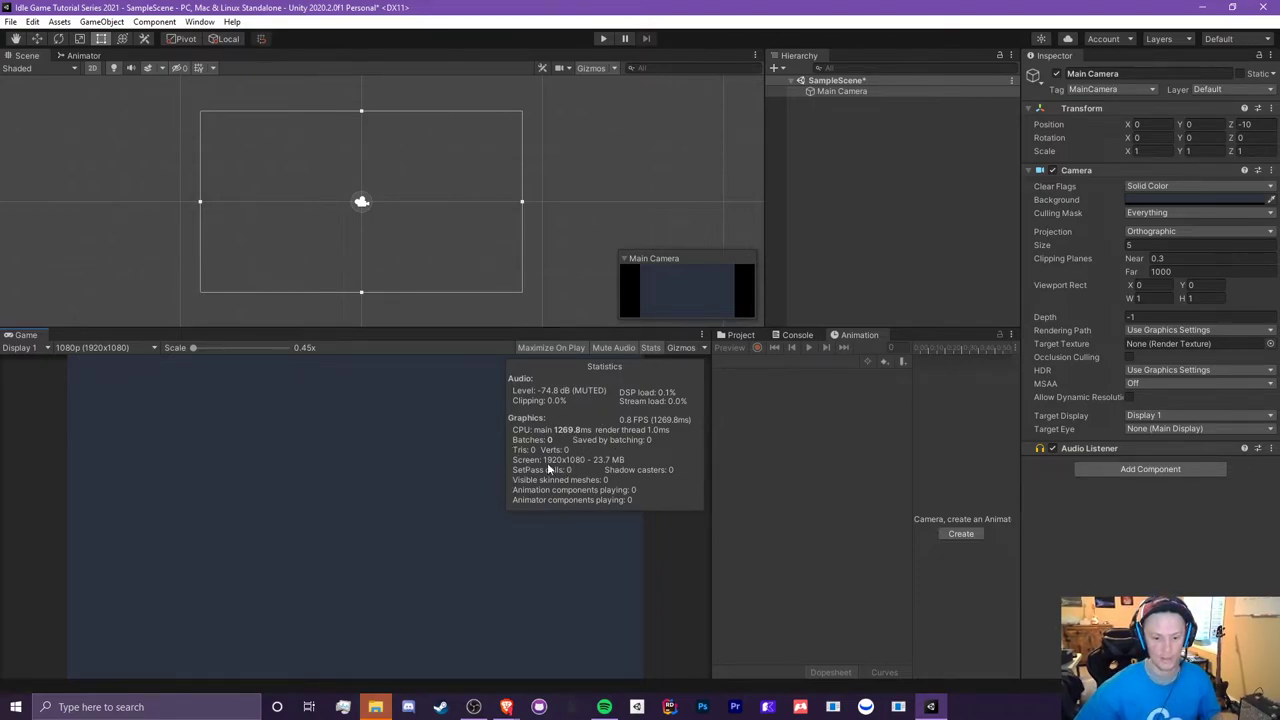
left_click(673, 347)
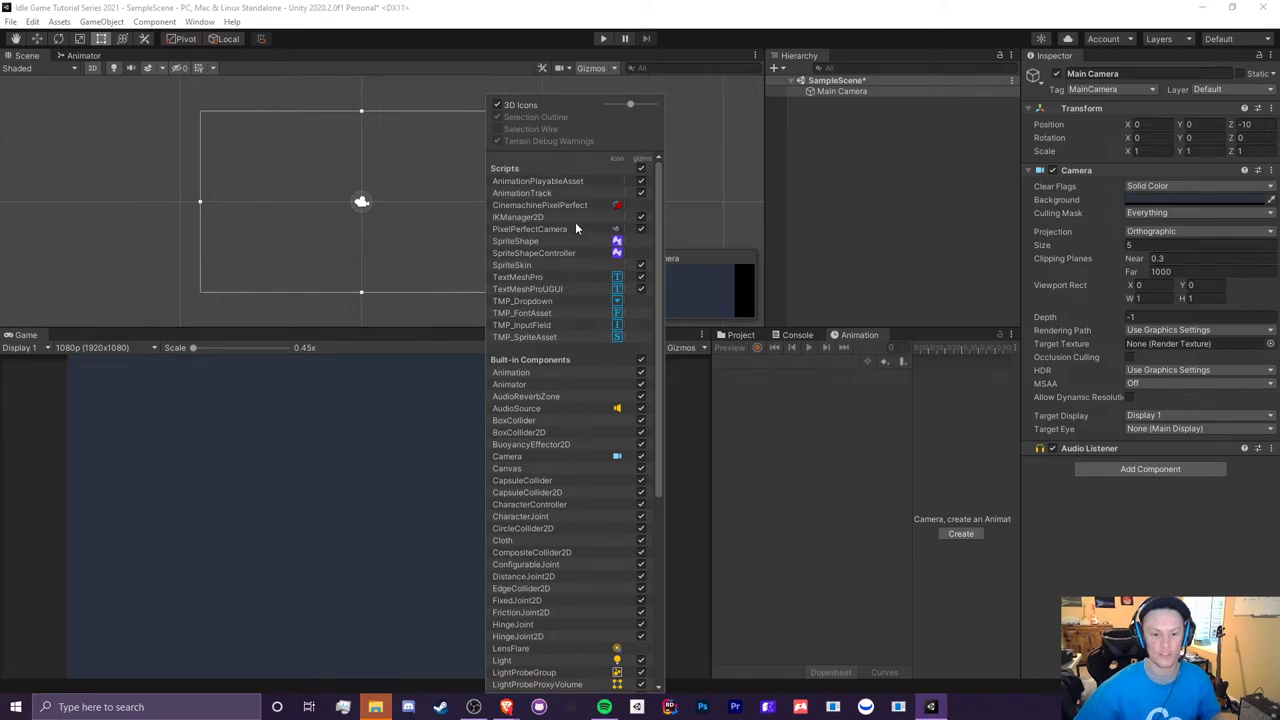
scroll(560, 411, "down", 5)
scroll(564, 411, "up", 5)
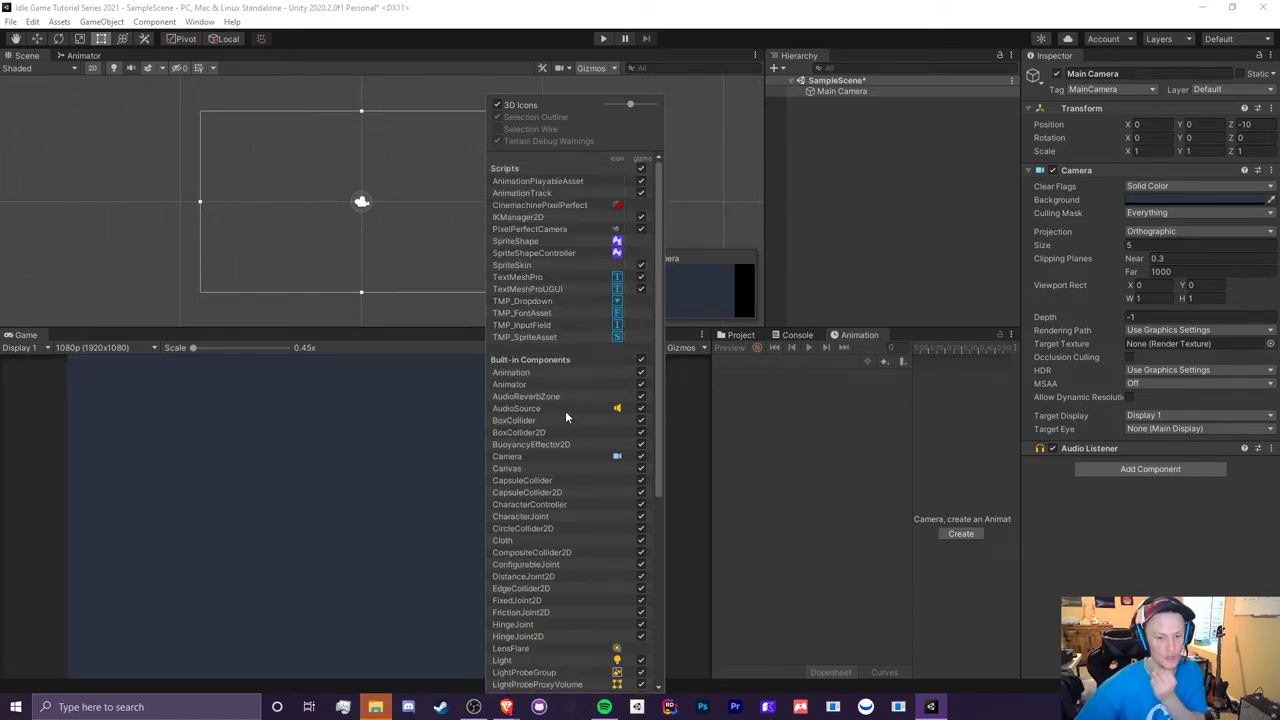
scroll(575, 360, "down", 4)
scroll(585, 300, "up", 3)
scroll(585, 305, "down", 3)
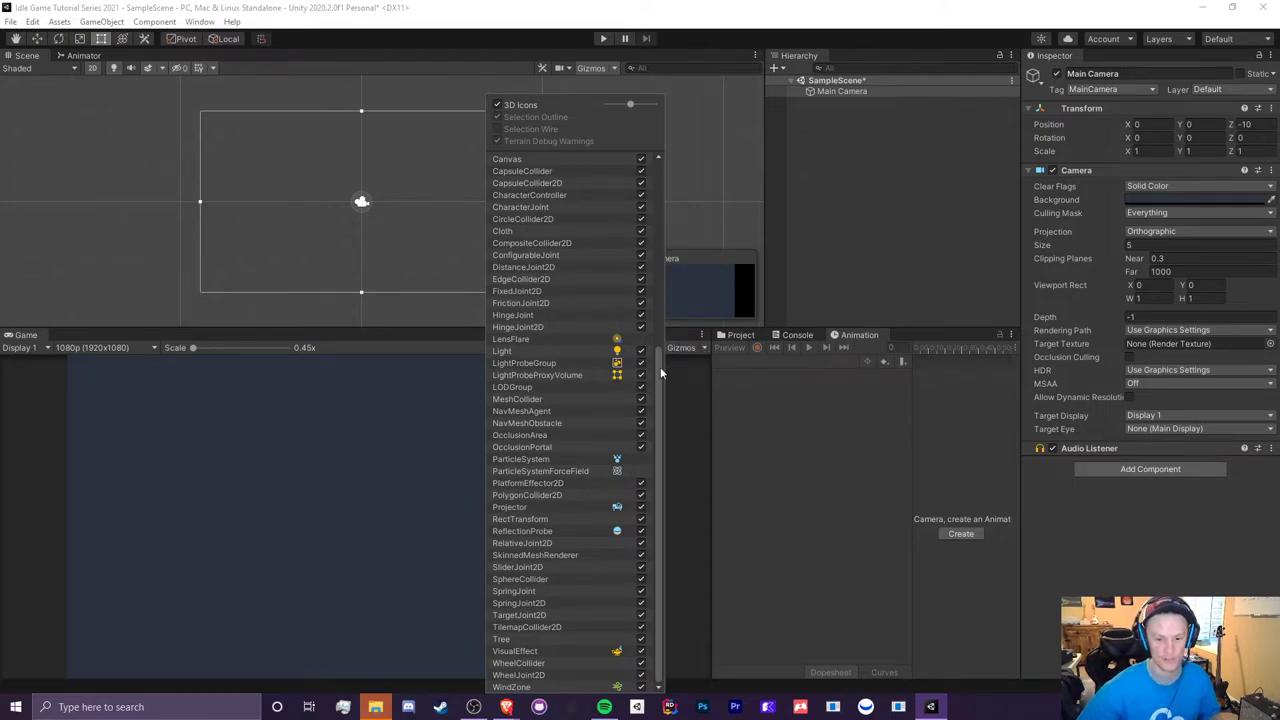
- Show the Project window, set it to One Column Layout, and expand the Scenes folder
left_click(740, 335)
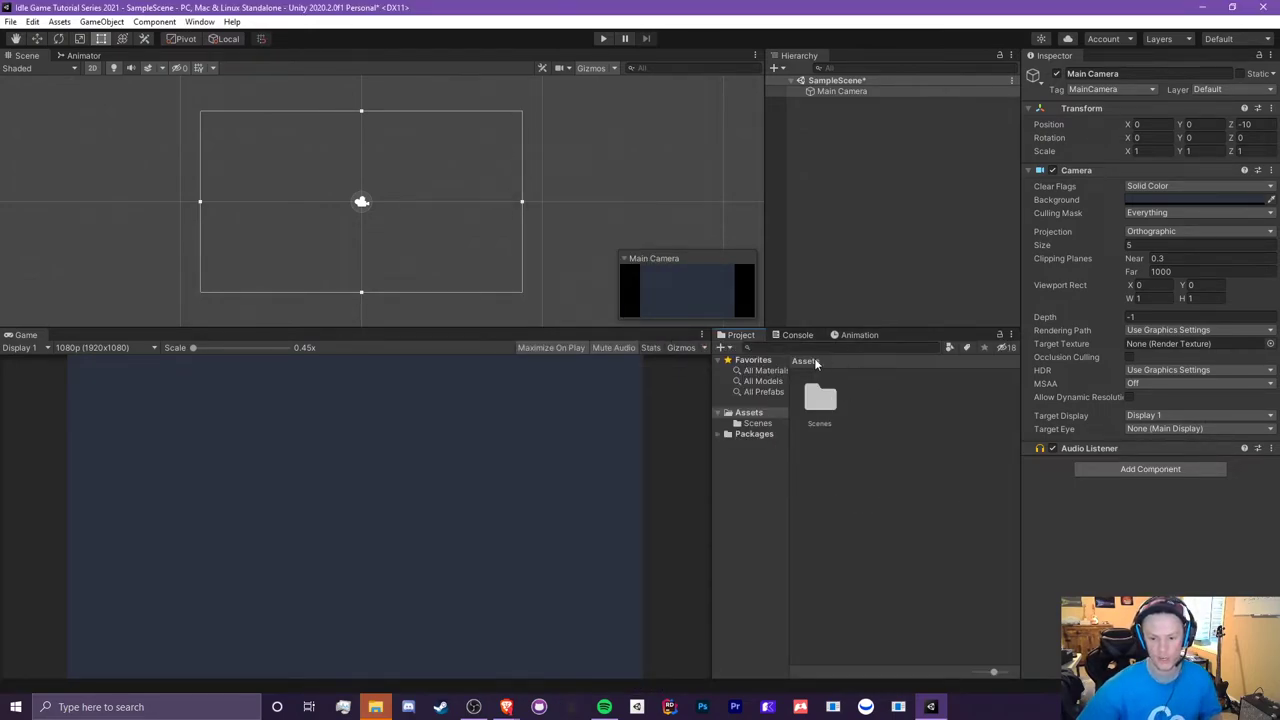
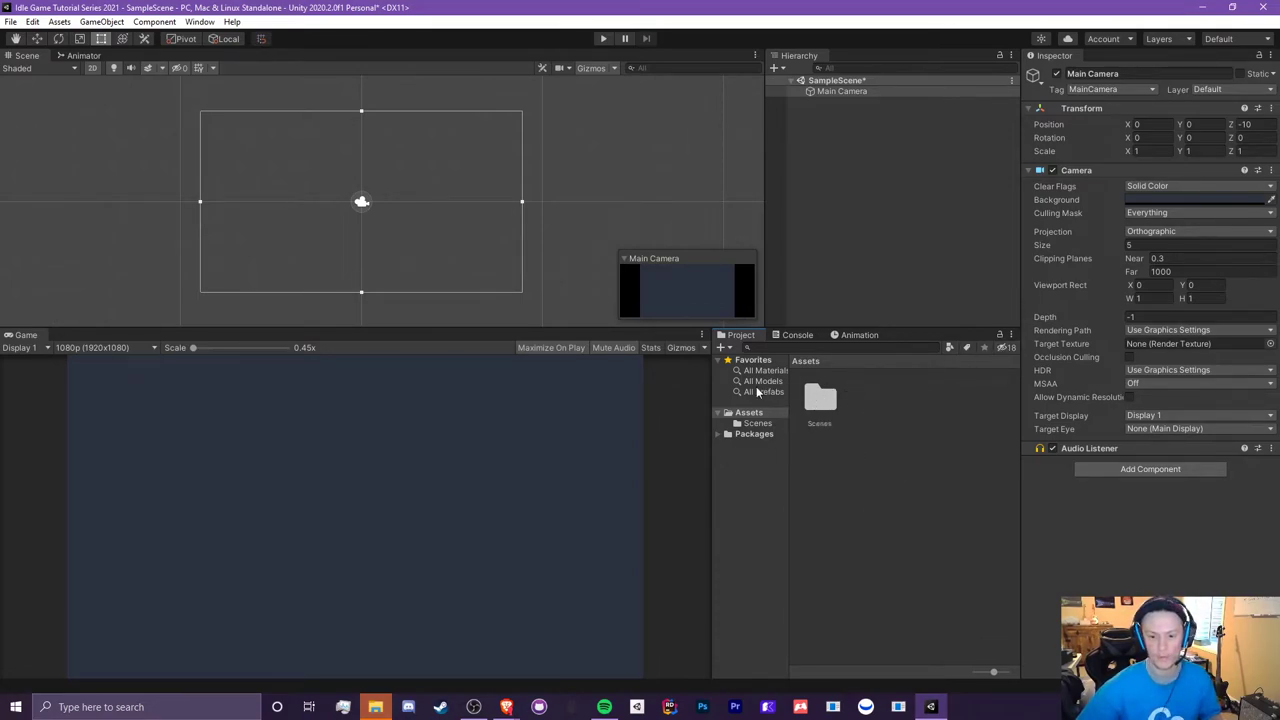
left_click(1012, 335)
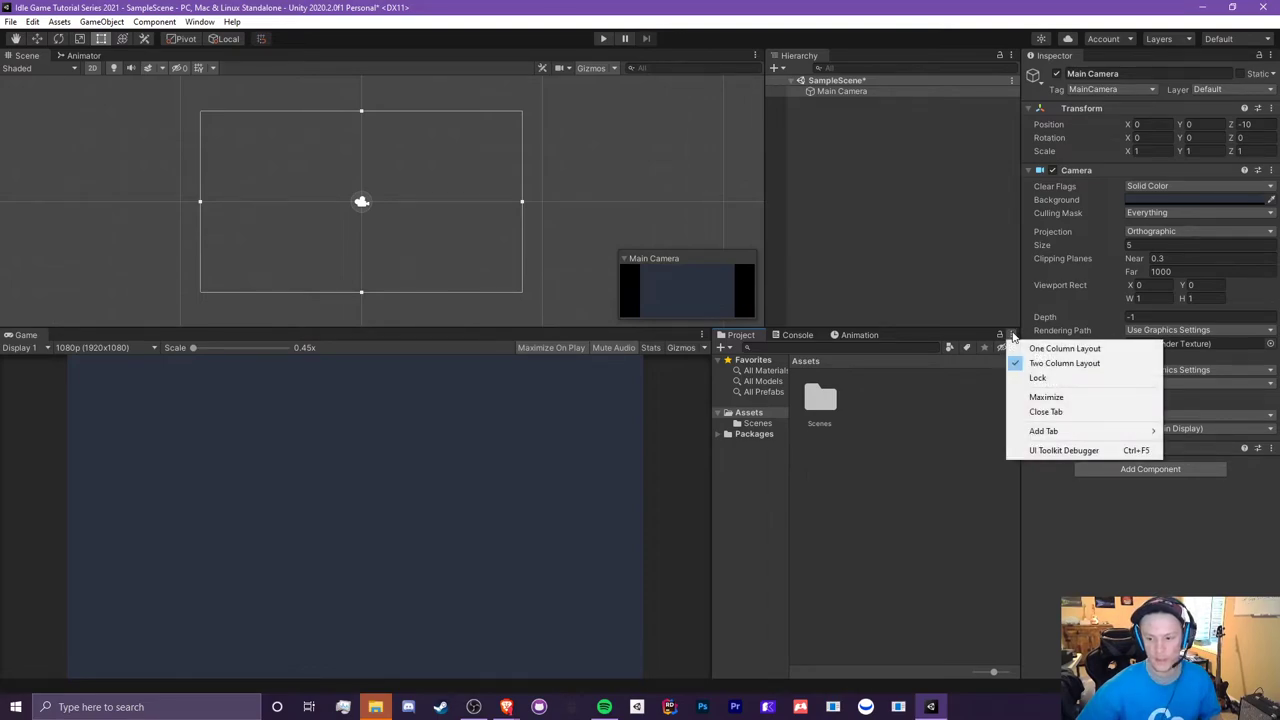
left_click(1065, 349)
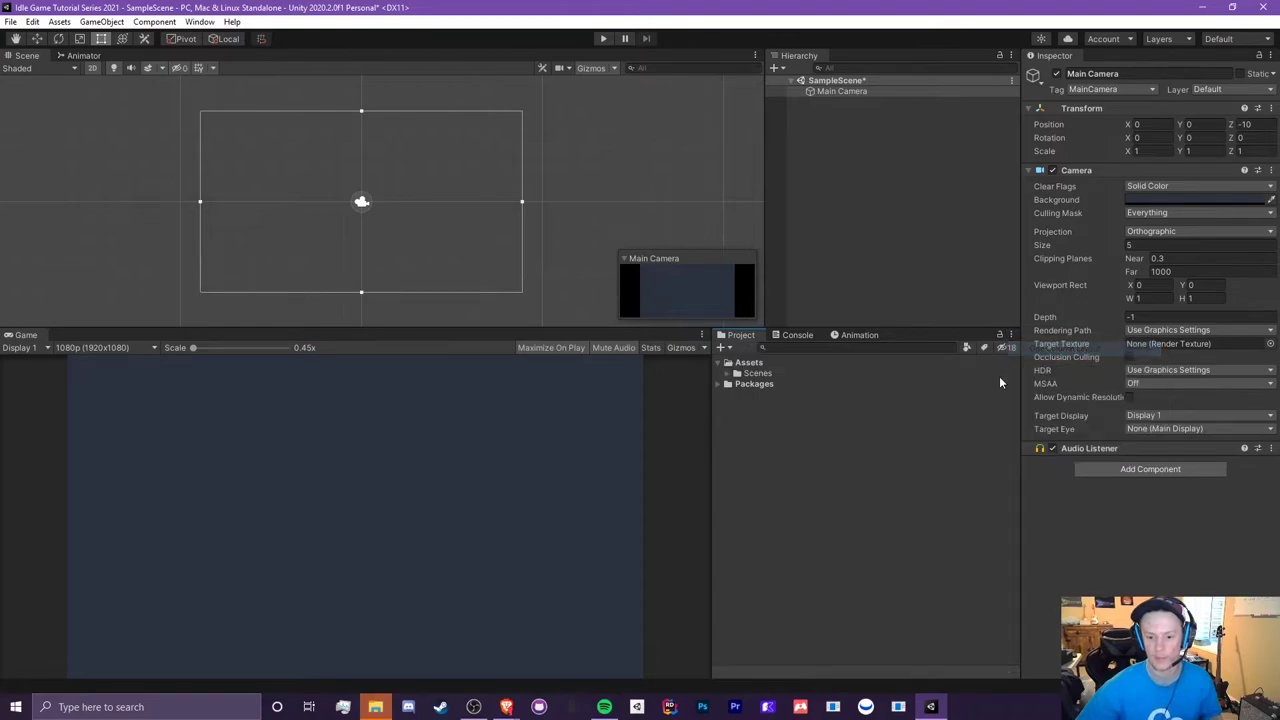
left_click(730, 374)
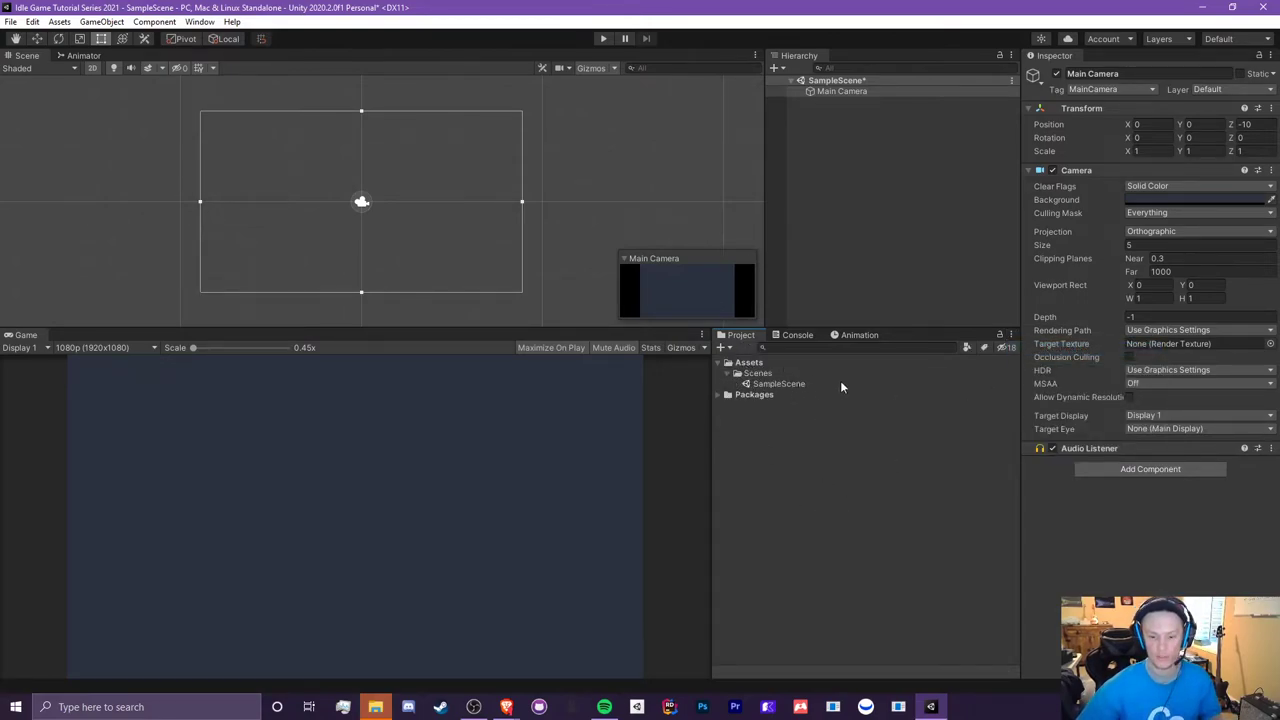
- Set the Project window to Two Column Layout
left_click(1010, 335)
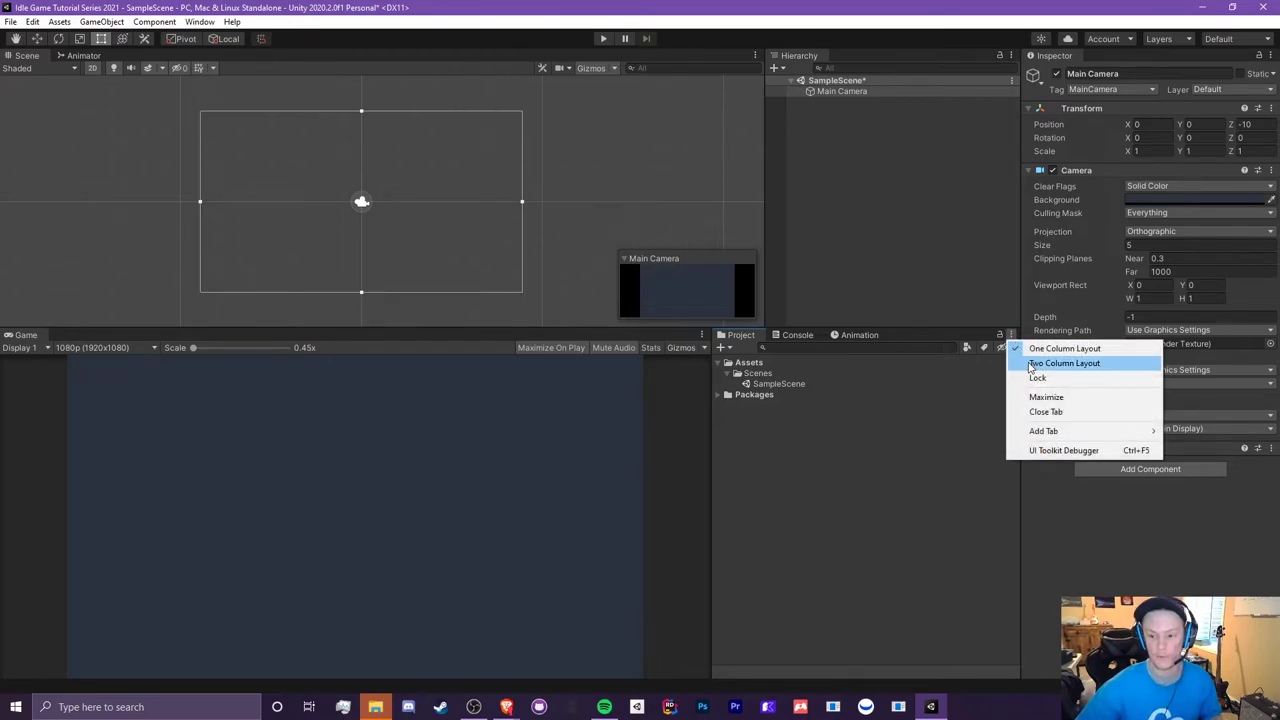
left_click(1027, 364)
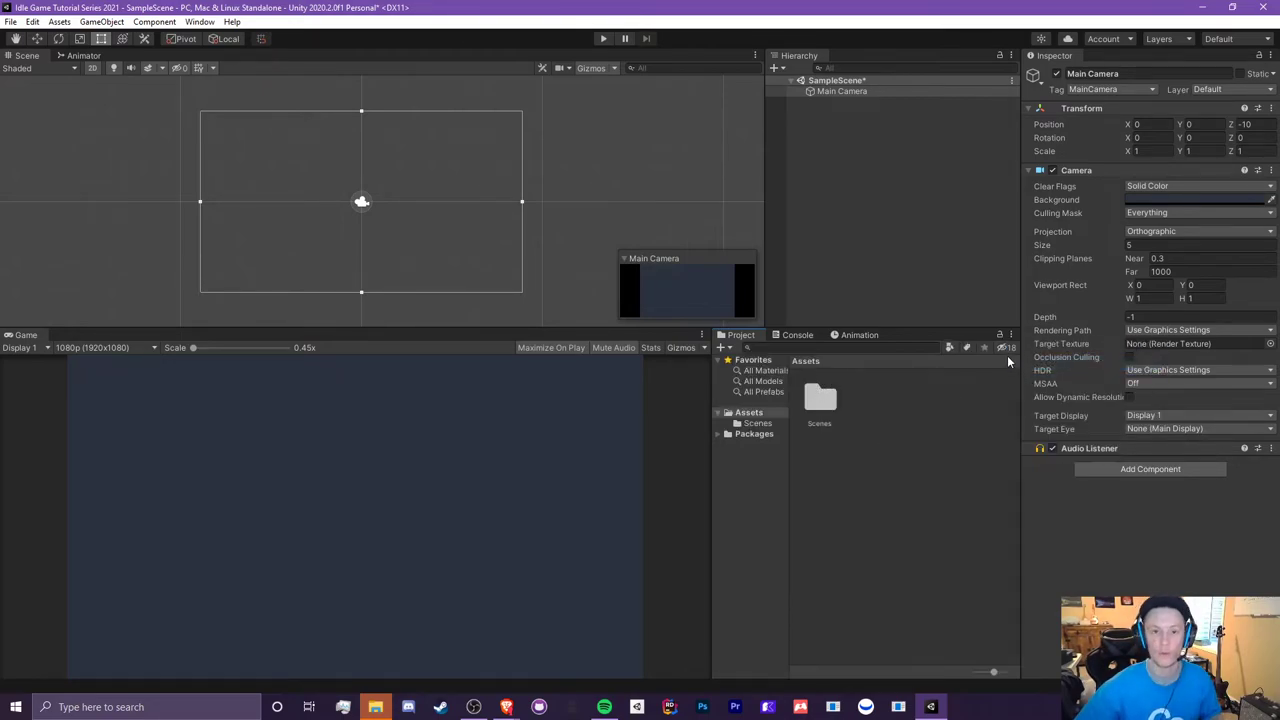
- Show the Console and the Animation window, and widen the pane that holds them at the Game view's expense
left_click(796, 336)
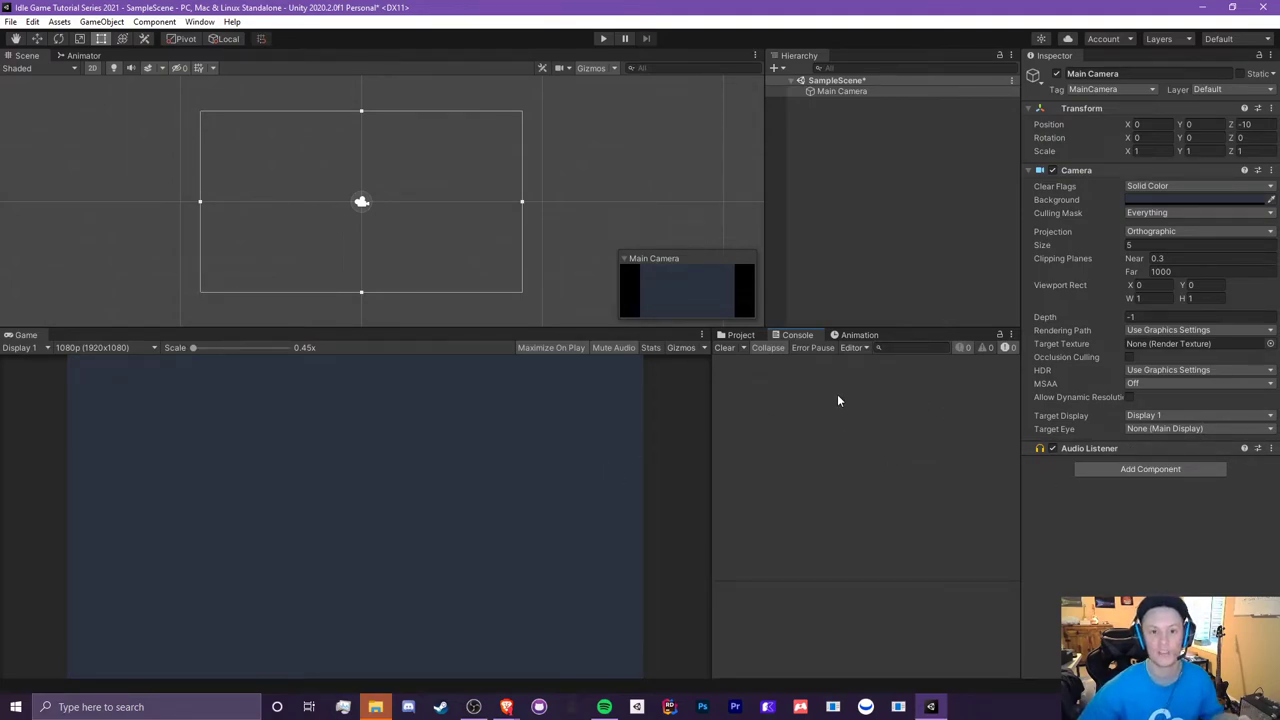
left_click(858, 336)
left_click_drag(710, 403, 607, 368)
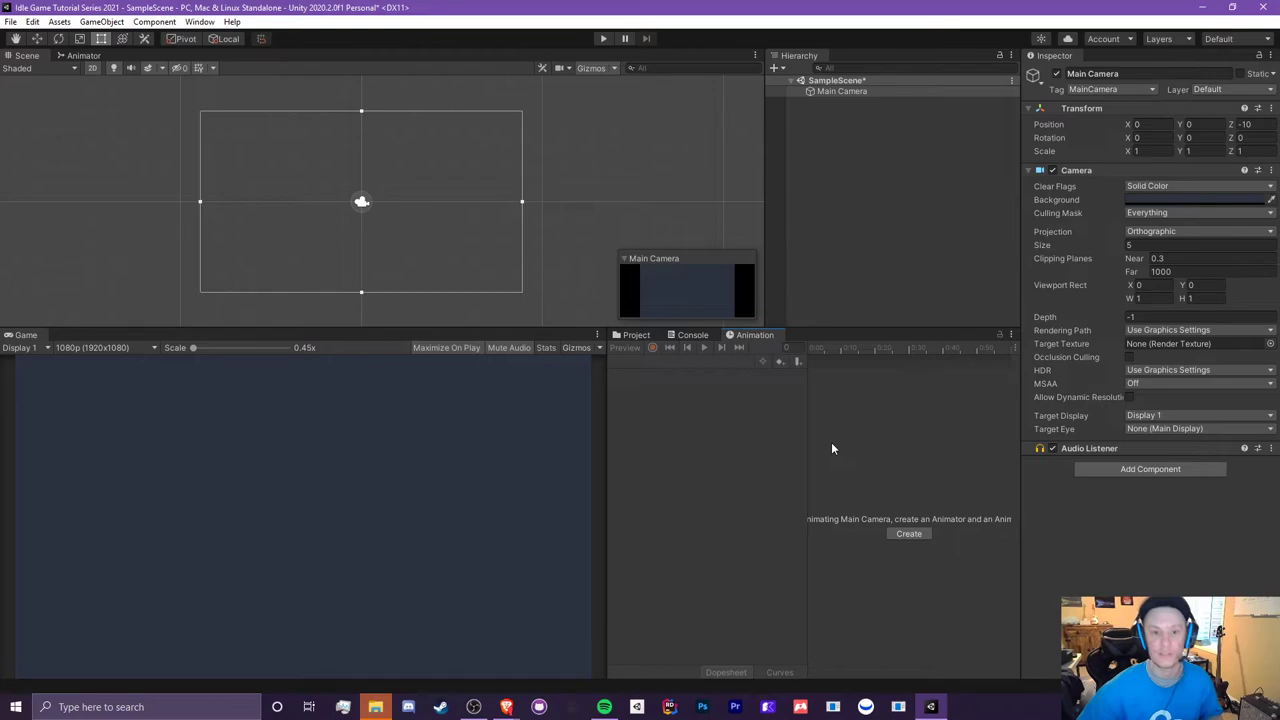
- Deselect the Main Camera and pan around the Scene view, first with the Hand tool and again with the Move tool active
left_click(180, 119)
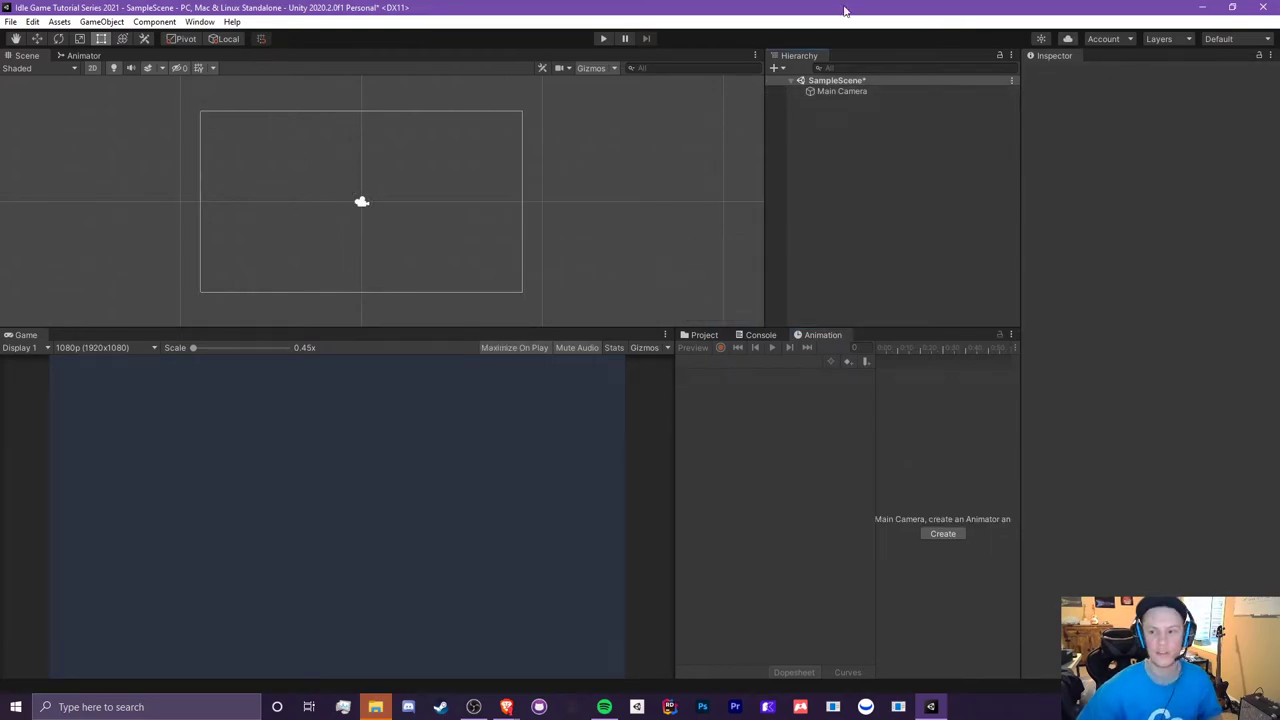
left_click(17, 39)
left_click_drag(290, 220, 357, 140)
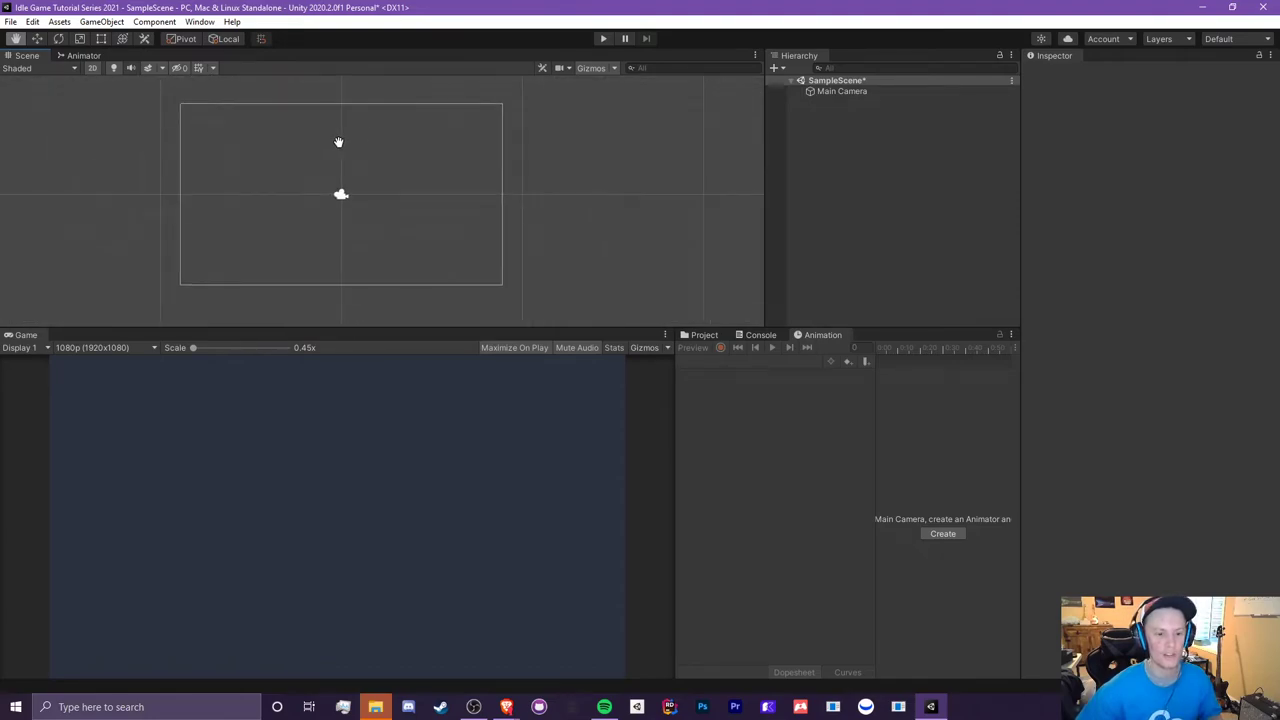
left_click(37, 38)
middle_click_drag(315, 183, 226, 92)
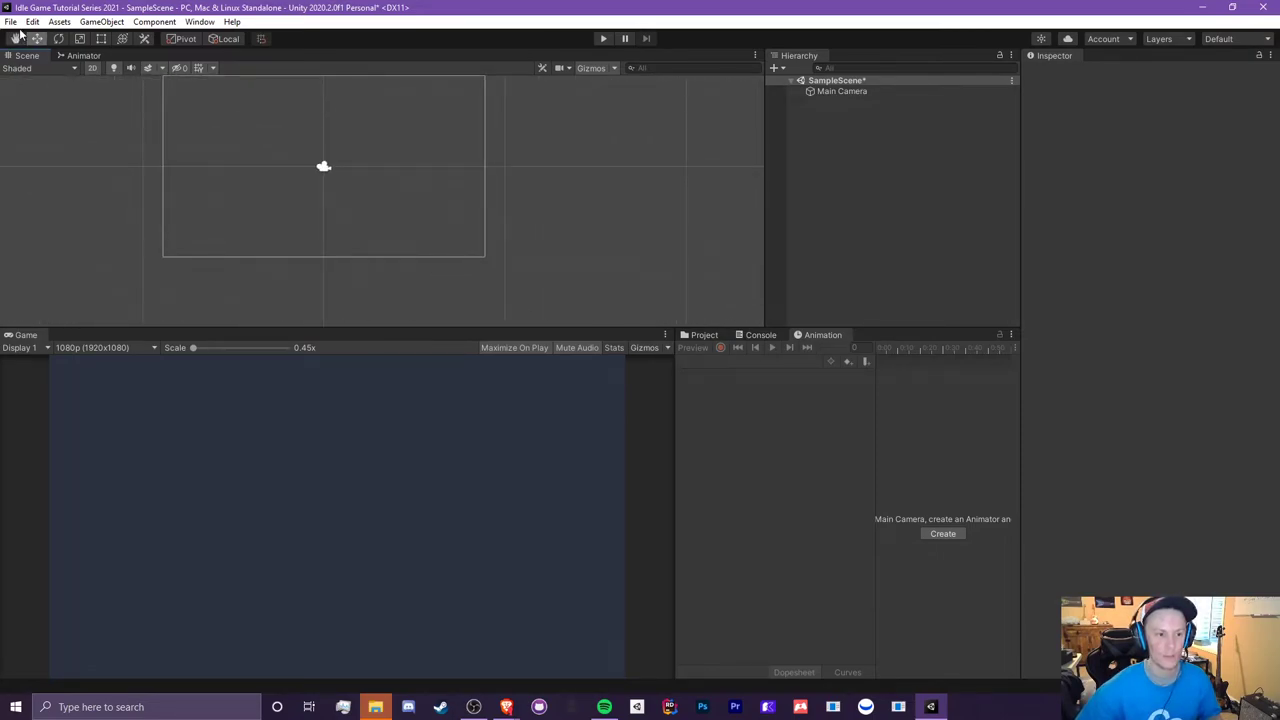
middle_click_drag(271, 166, 374, 197)
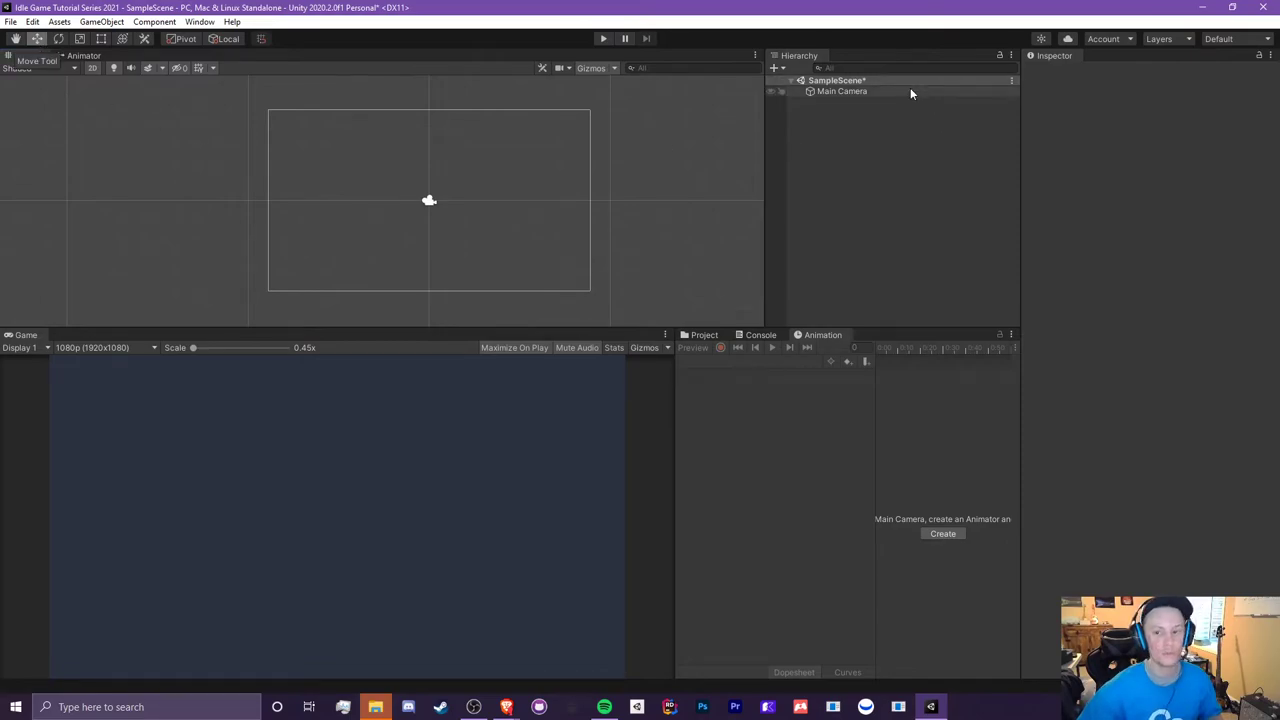
- Shift the Main Camera along the X axis to about 1.3 with the Move tool, undoing the excess movement
left_click(878, 92)
left_click_drag(437, 193, 482, 195)
key("ctrl+z")
key("ctrl+z")
- Try tilting the Main Camera freely with the Rotate tool, and undo the rotation
left_click(58, 38)
left_click_drag(414, 177, 372, 156)
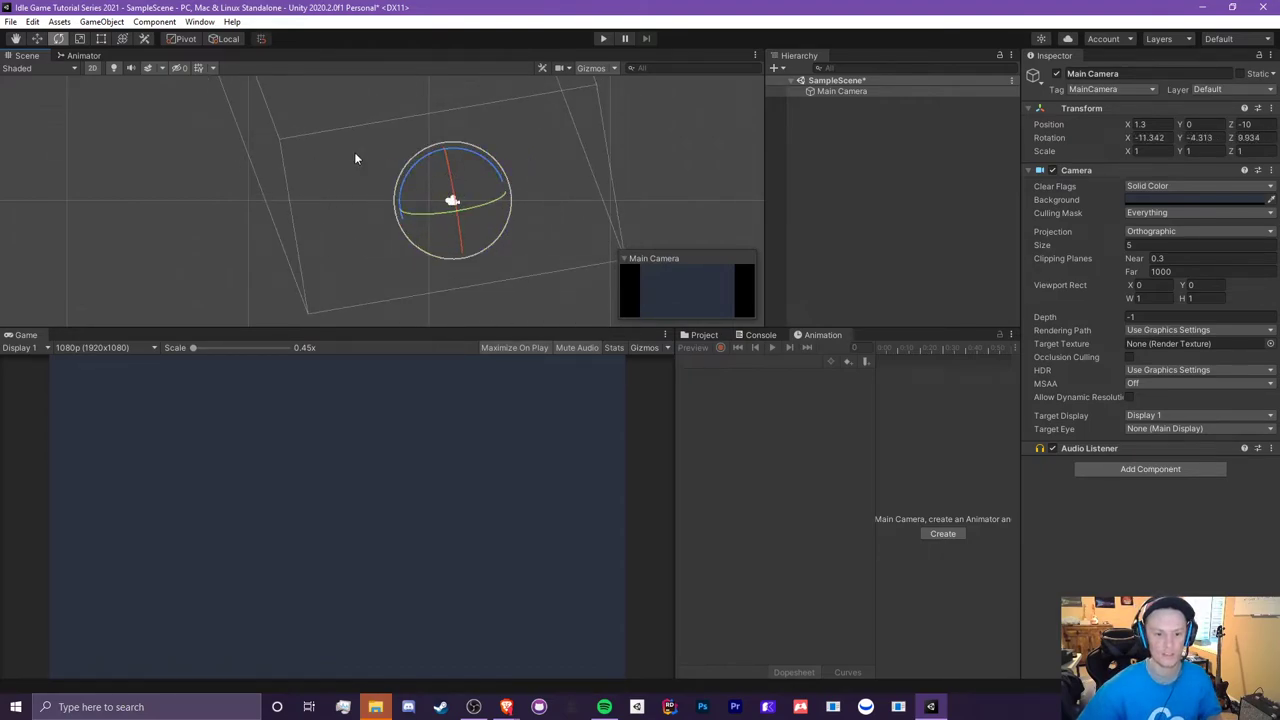
key("ctrl+z")
- Try scaling the Main Camera to about 3.64 in X and 2.53 in Y with the Scale tool, and undo both changes
left_click(79, 40)
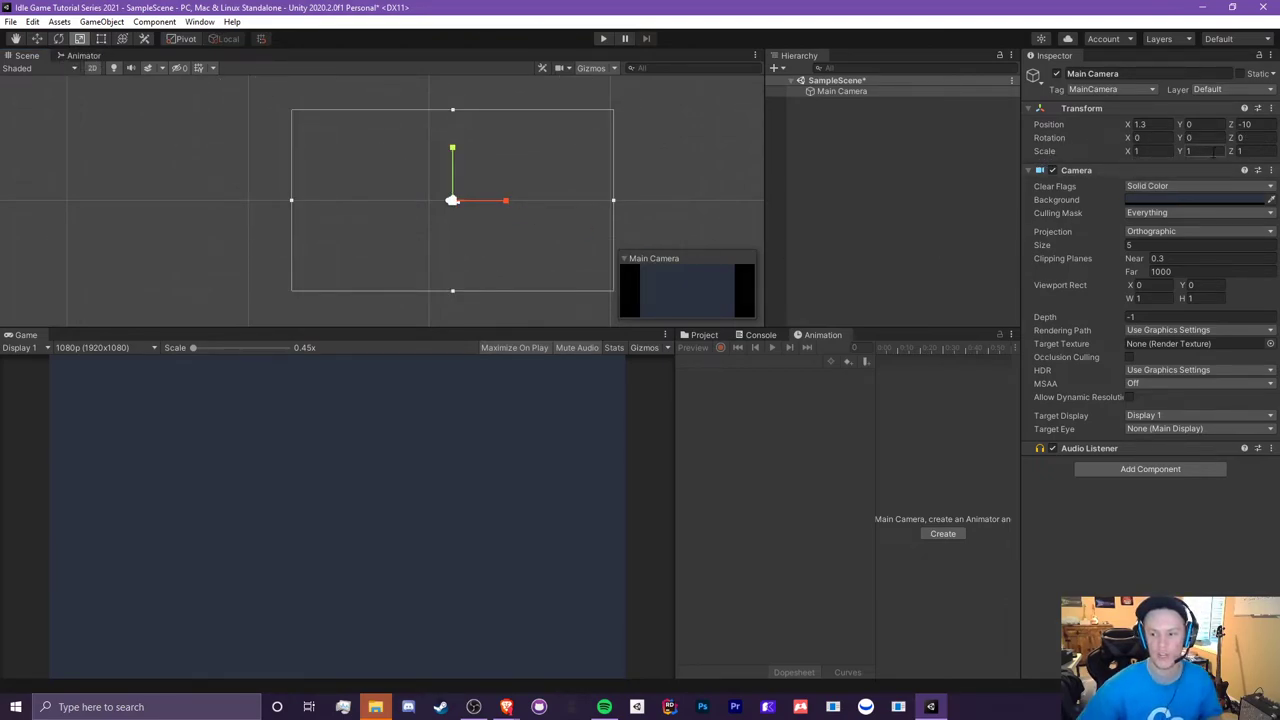
left_click_drag(502, 209, 583, 203)
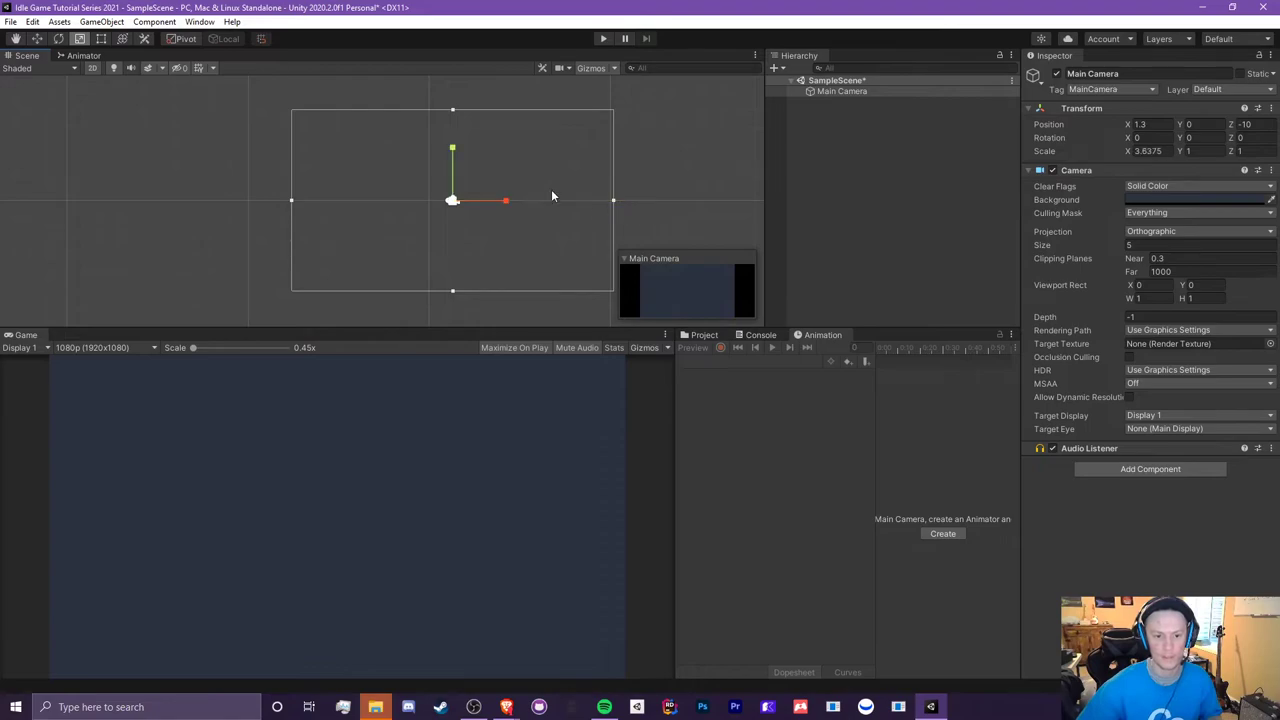
left_click_drag(453, 152, 460, 95)
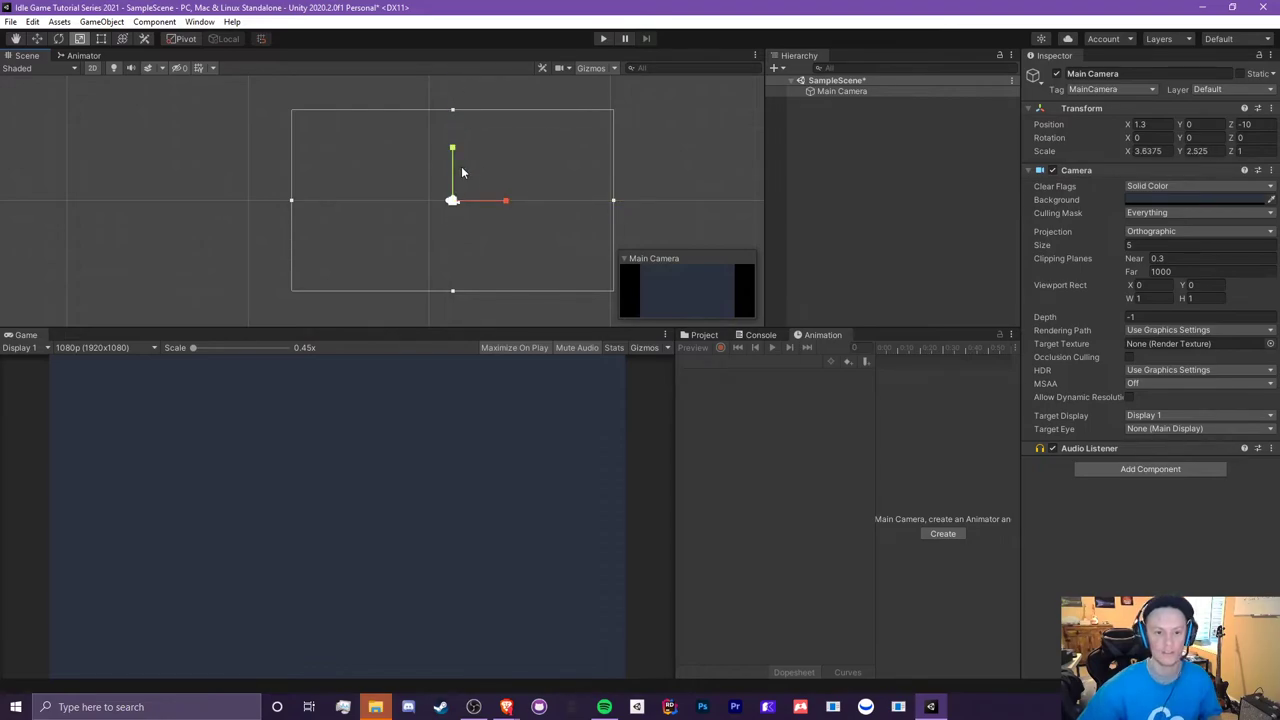
key("ctrl+z")
key("ctrl+z")
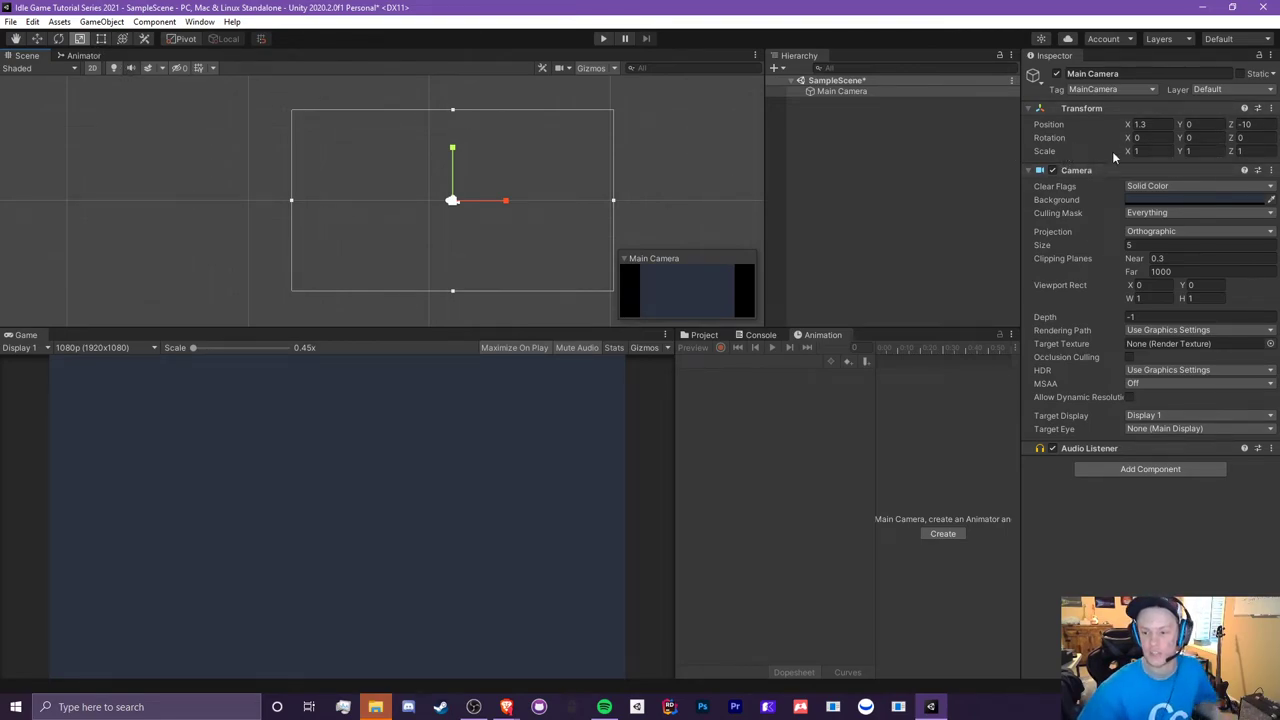
- Preview the combined Transform tool's handles on the Main Camera and leave the Rect tool active
left_click(106, 40)
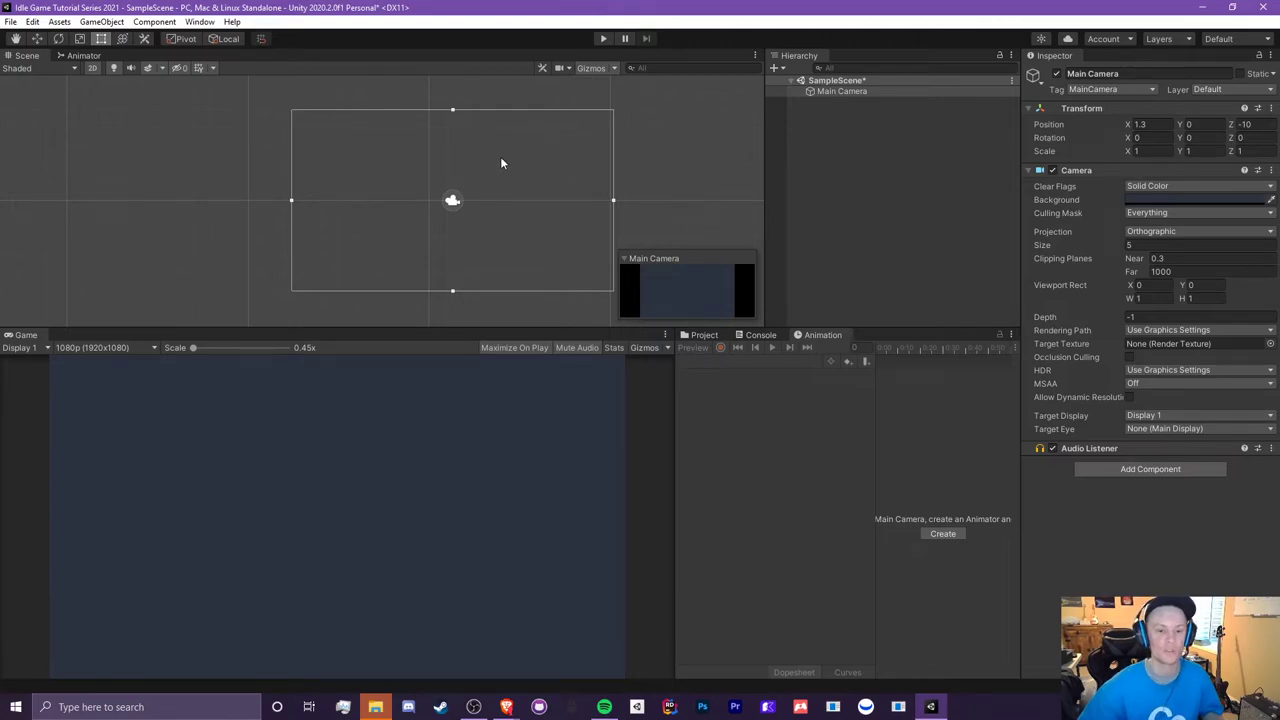
left_click(102, 39)
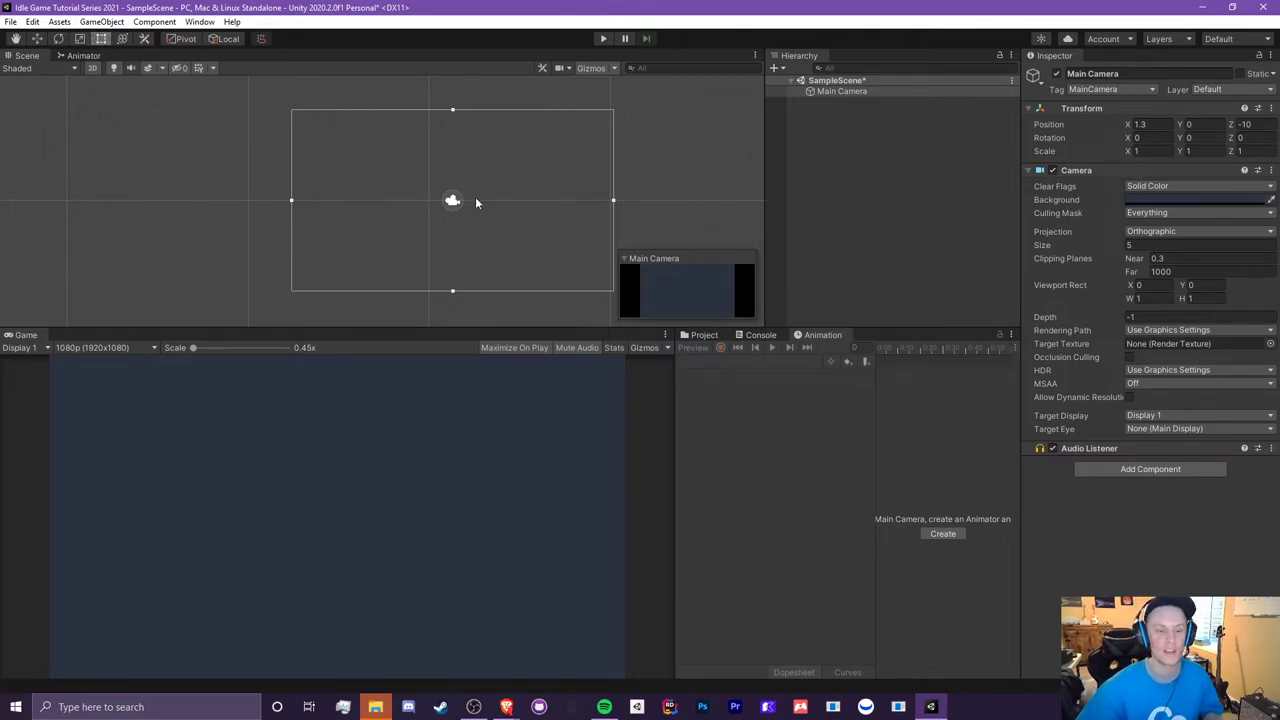
left_click(124, 40)
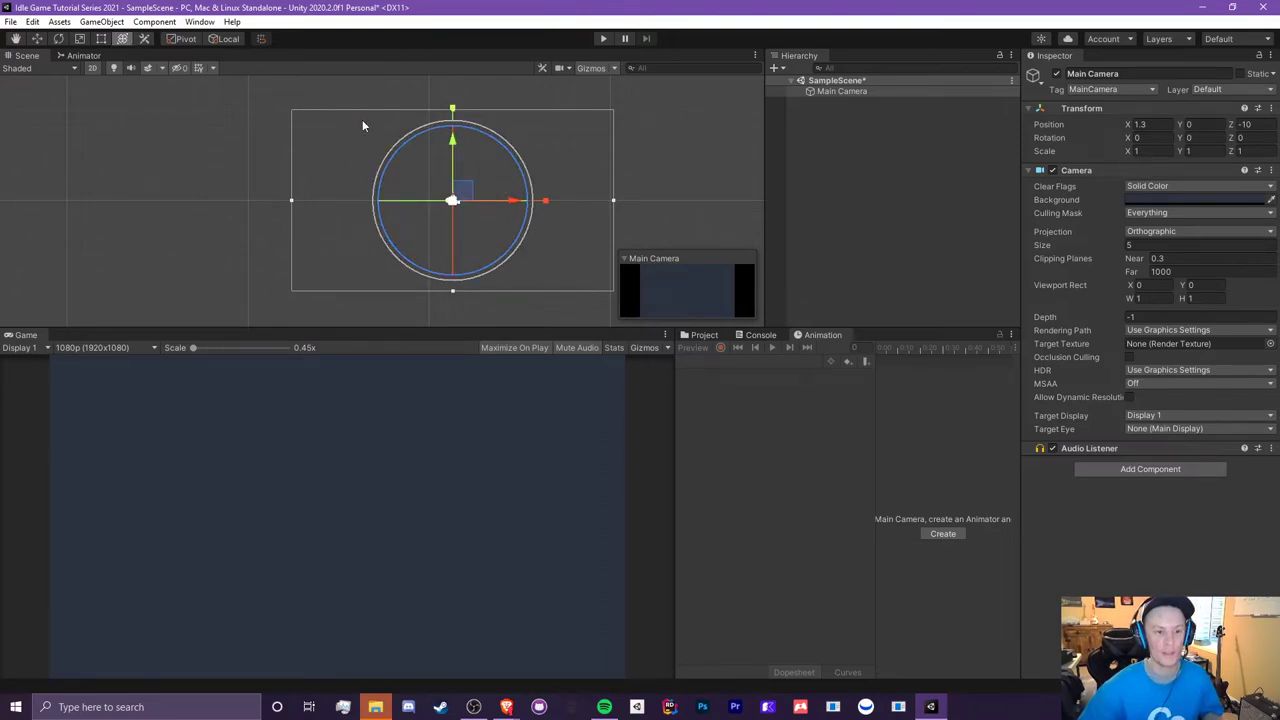
left_click(101, 40)
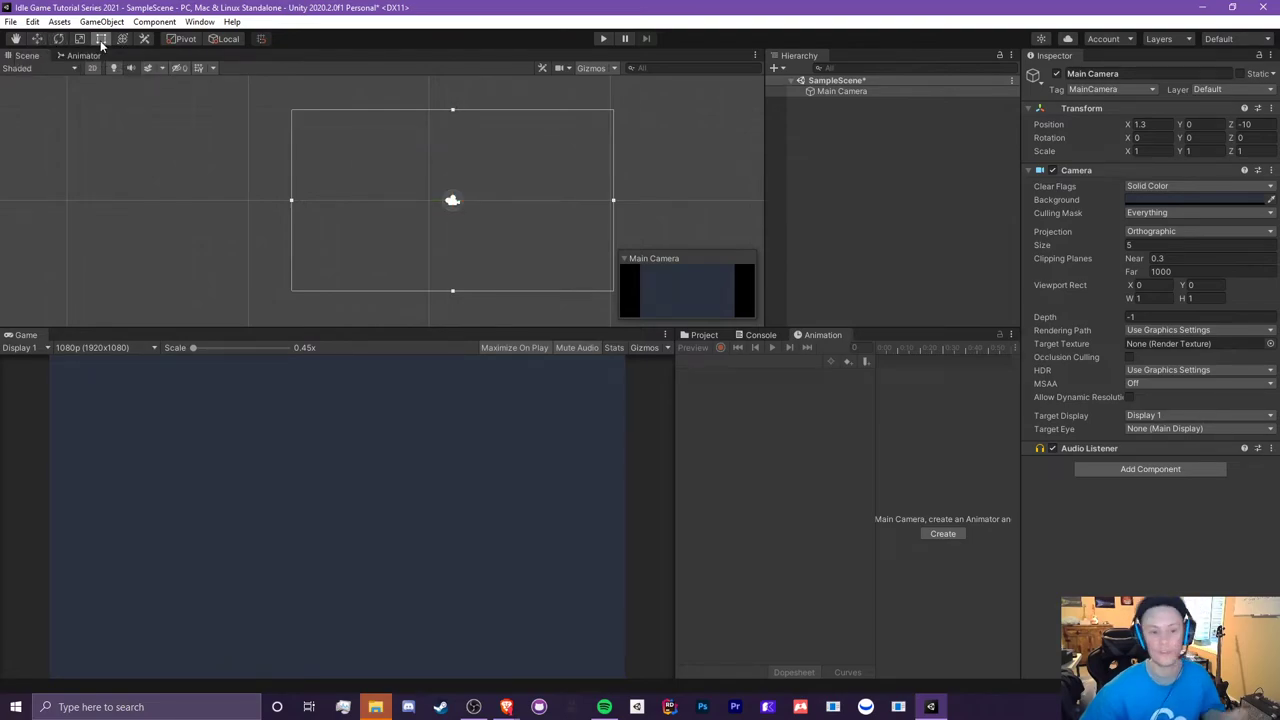
- Toggle the tool handle position to Center and back to Pivot, and briefly compare the Rotate tool's handles with the Rect tool
left_click(177, 40)
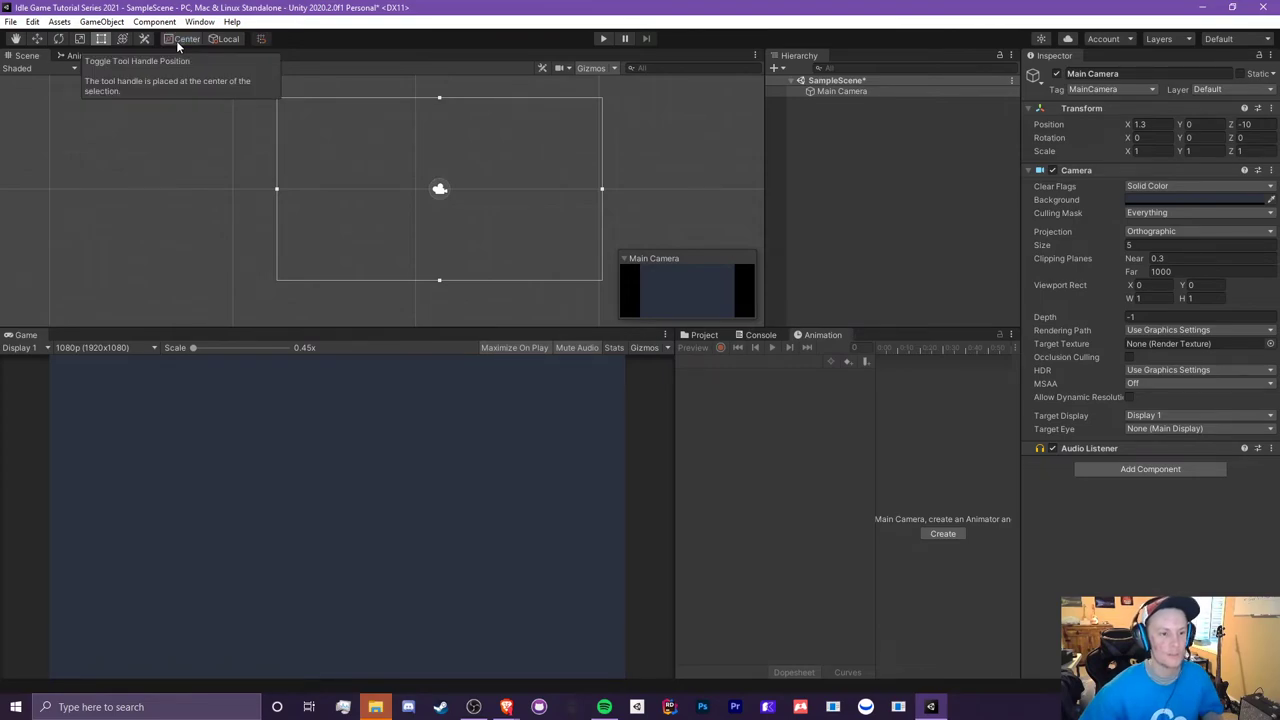
left_click(176, 40)
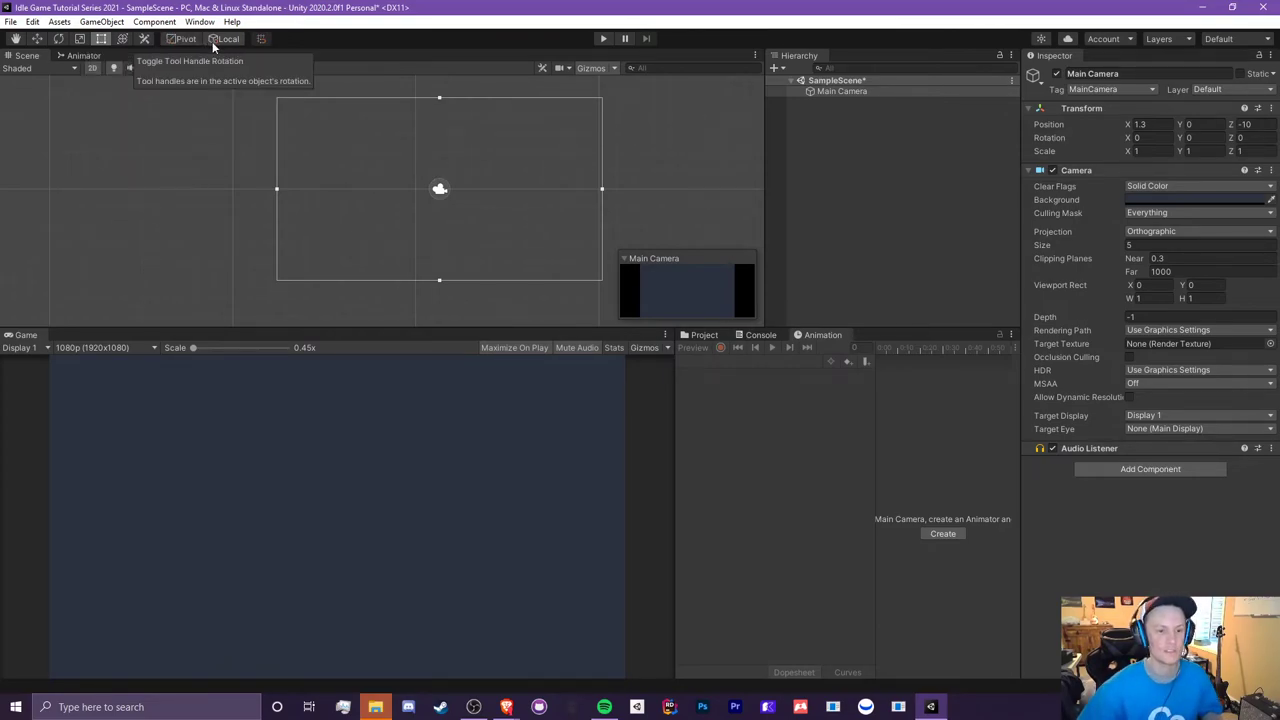
left_click(58, 38)
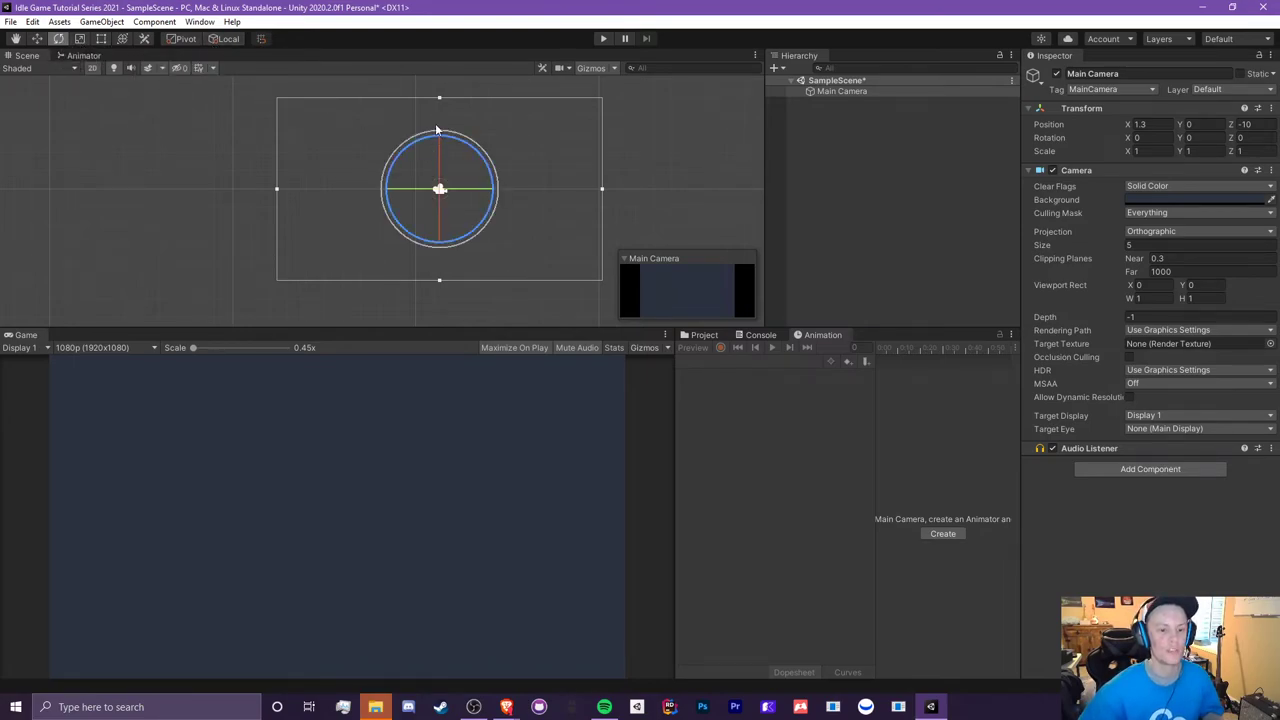
left_click(101, 38)
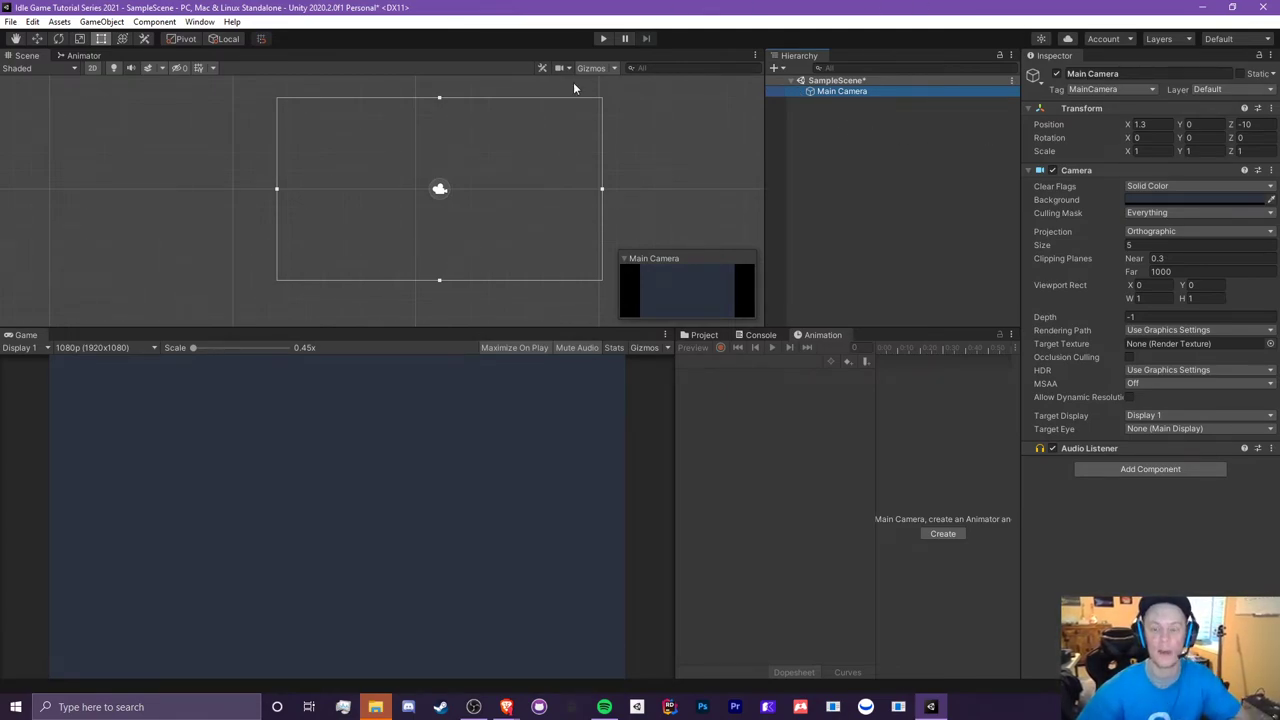
- Add a Text - TextMeshPro UI object to SampleScene, dismiss the TMP Importer, and undo the addition
right_click(824, 91)
left_click(820, 117)
left_click(846, 82)
right_click(846, 82)
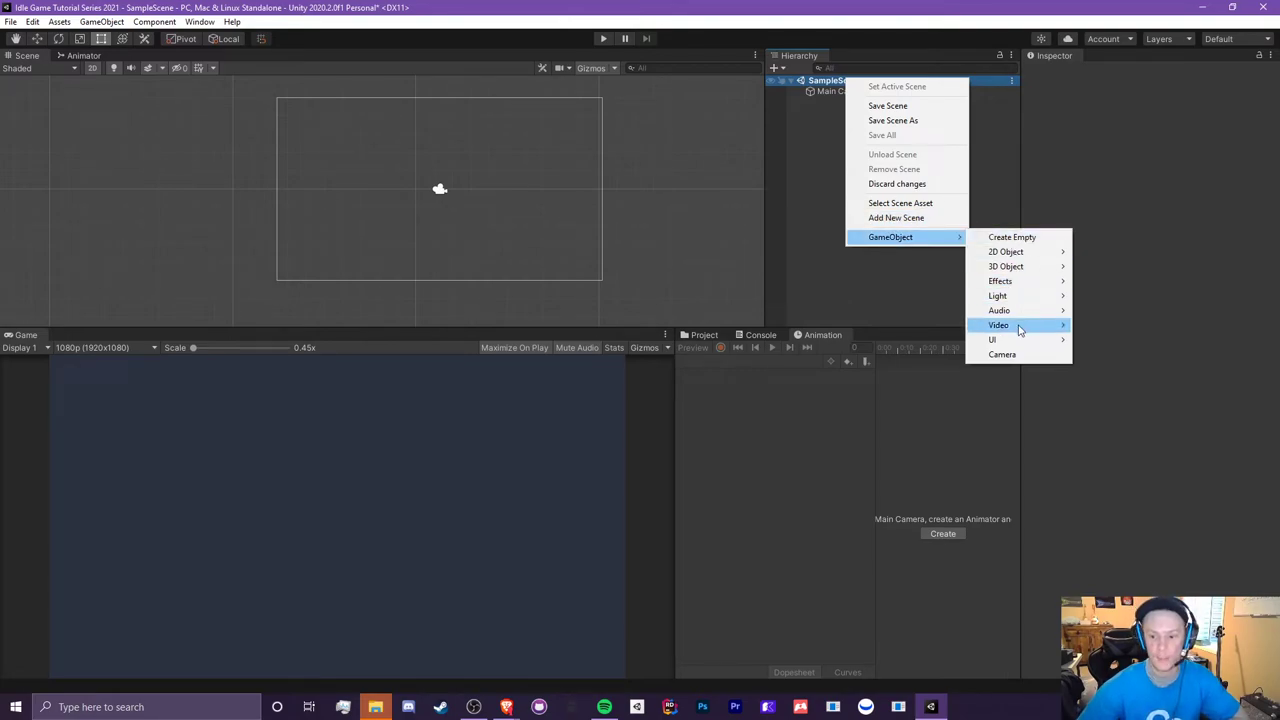
mouse_move(1008, 341)
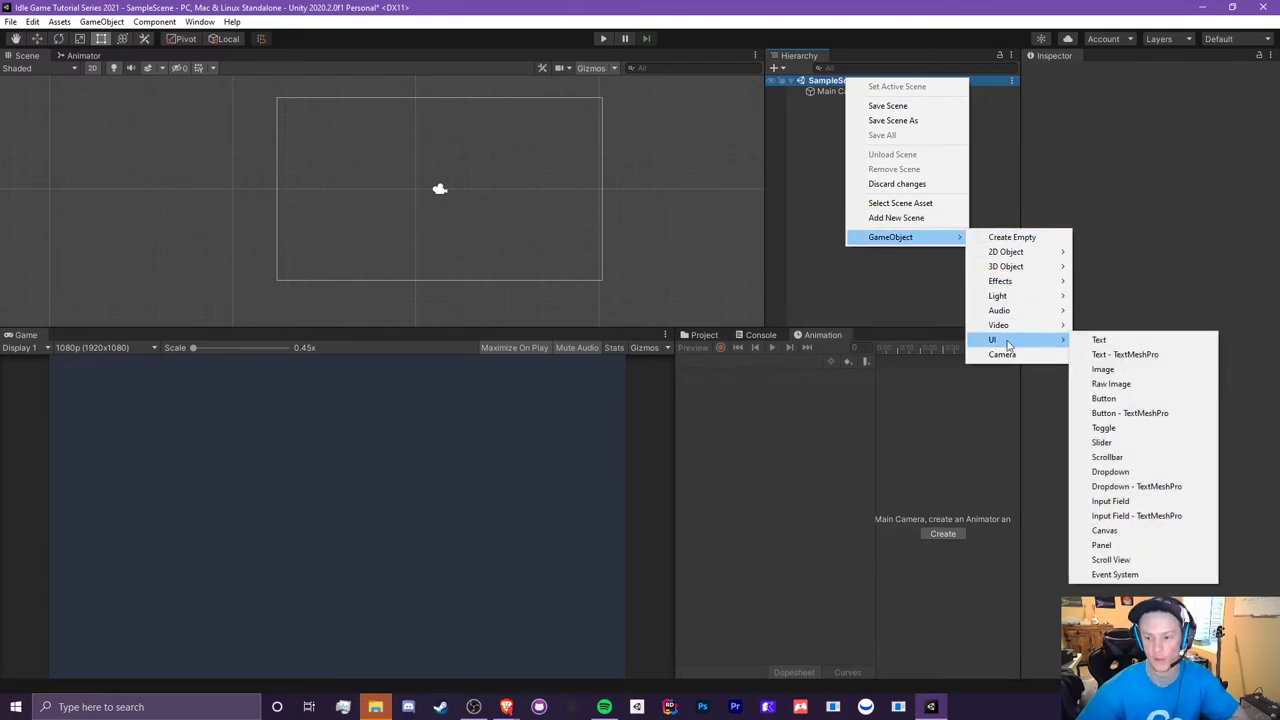
left_click(1125, 355)
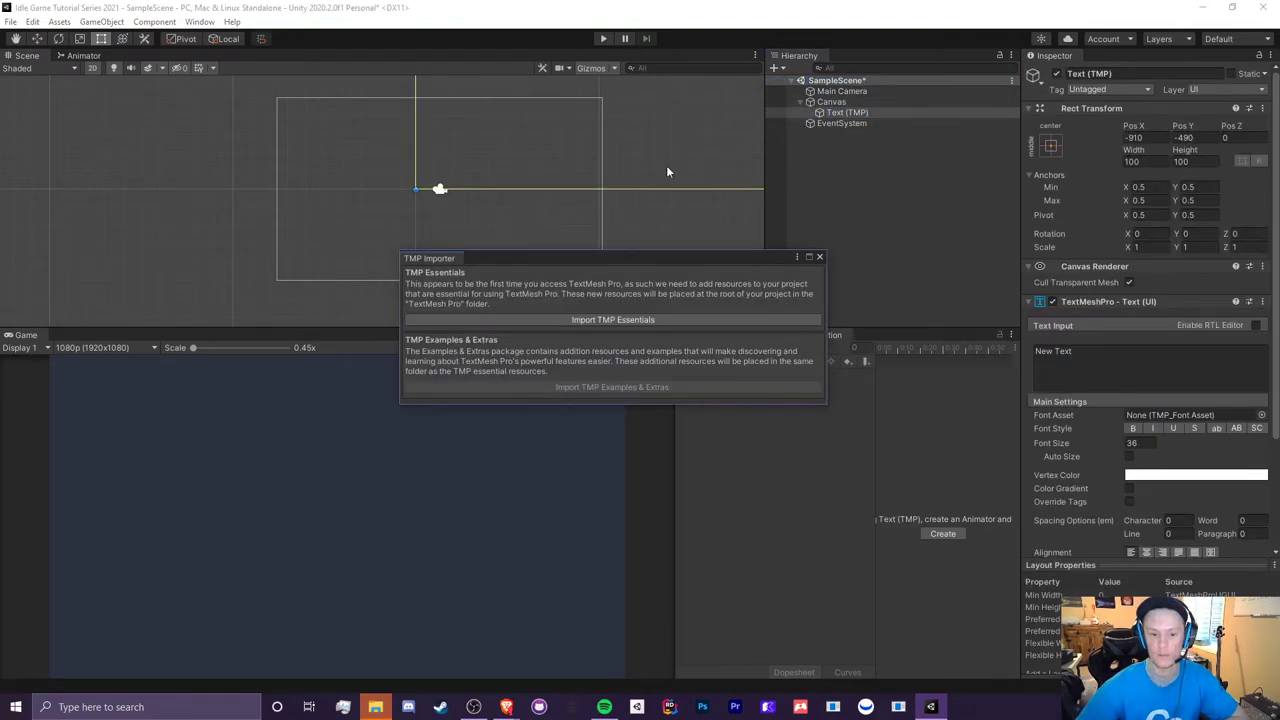
left_click(819, 257)
left_click(856, 171)
key("ctrl+z")
key("ctrl+z")
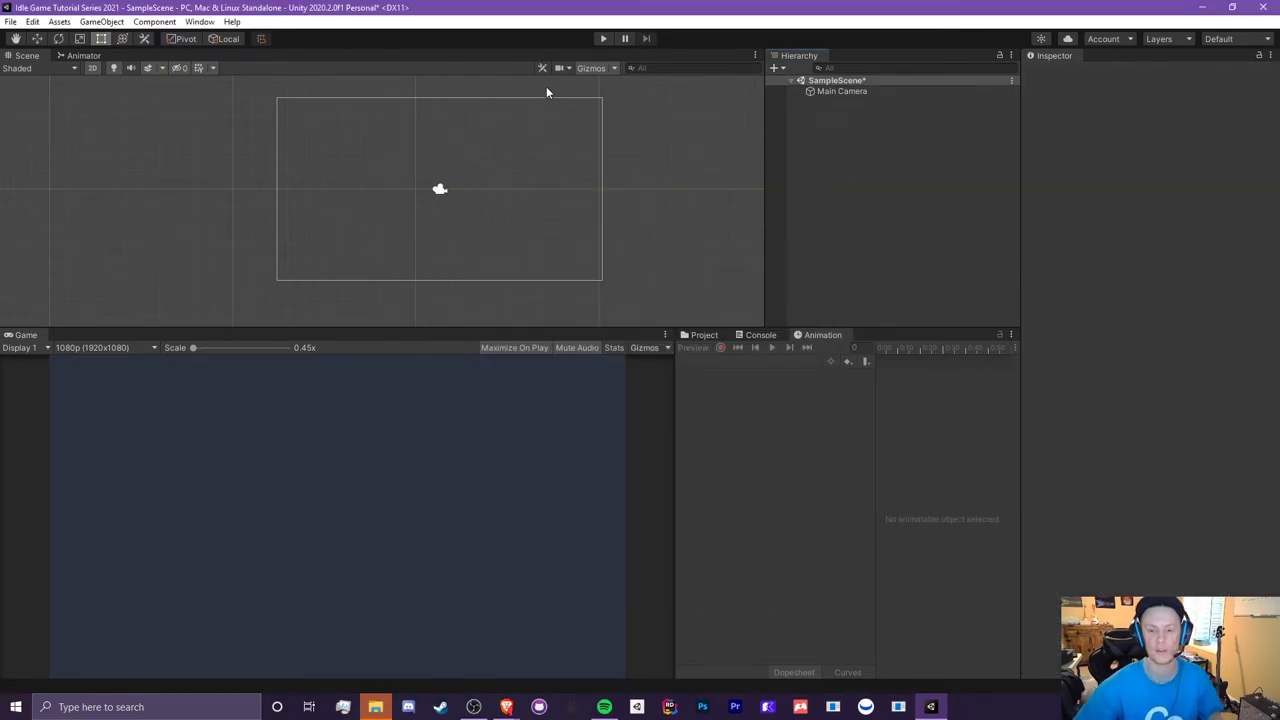
- Add a trial UI Image to the scene, frame it in the Scene view, and delete the Canvas containing it
left_click(776, 67)
mouse_move(827, 129)
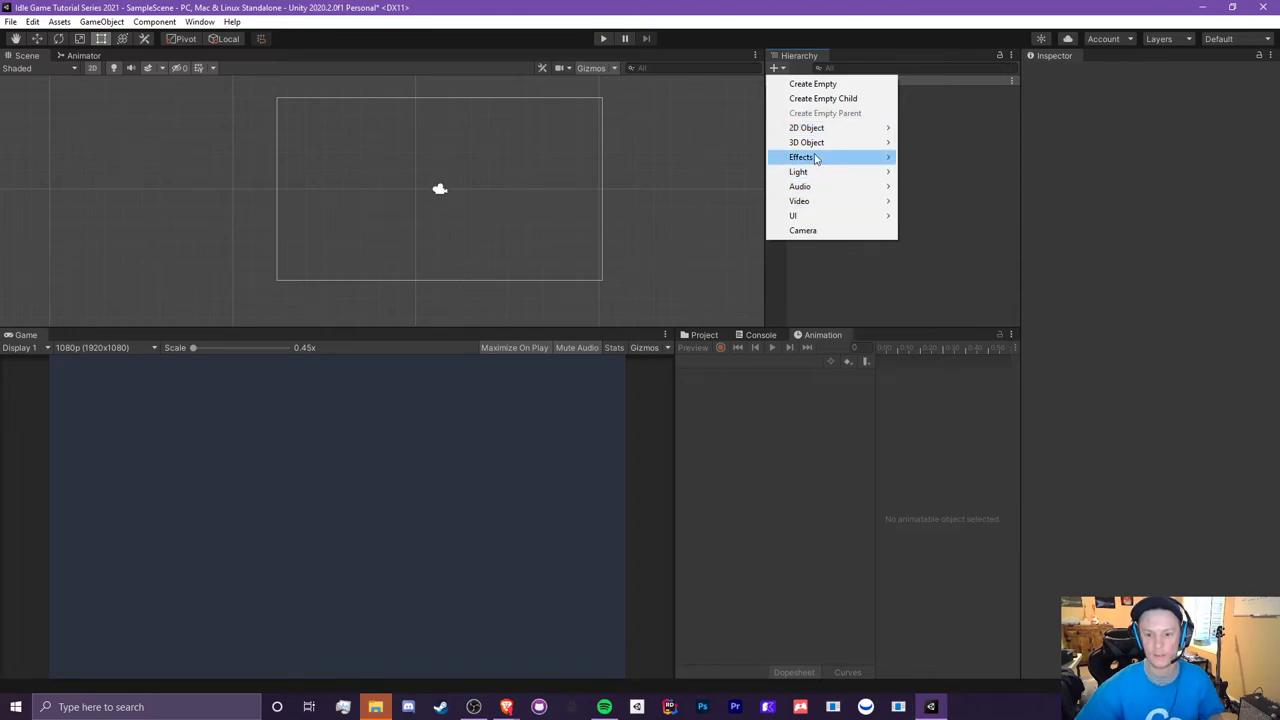
mouse_move(803, 214)
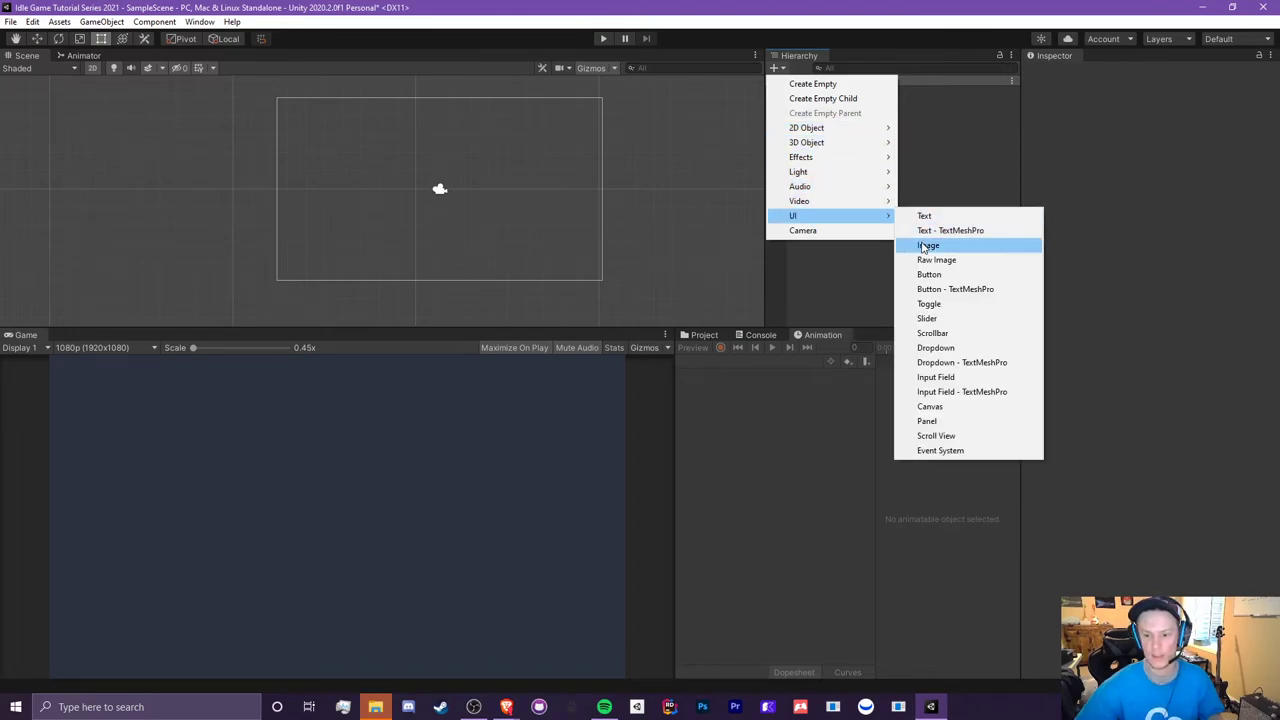
left_click(923, 246)
scroll(392, 195, "down", 6)
type("f")
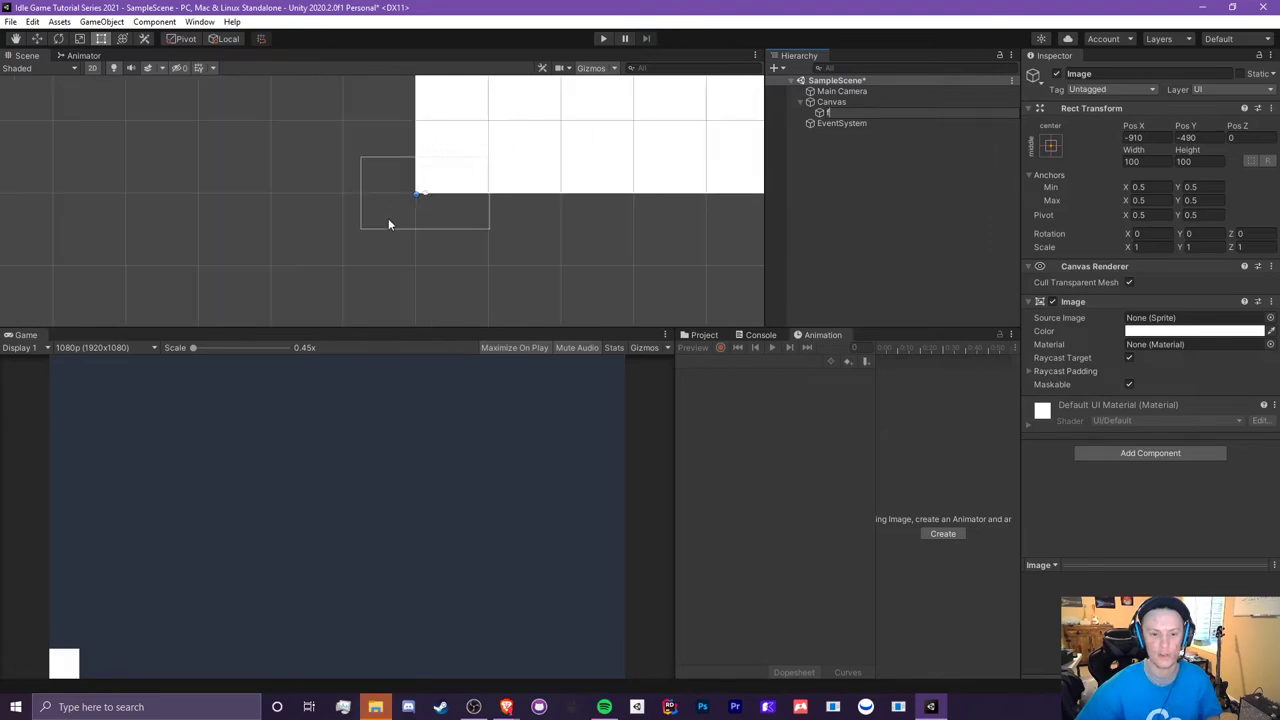
key("Escape")
key("f")
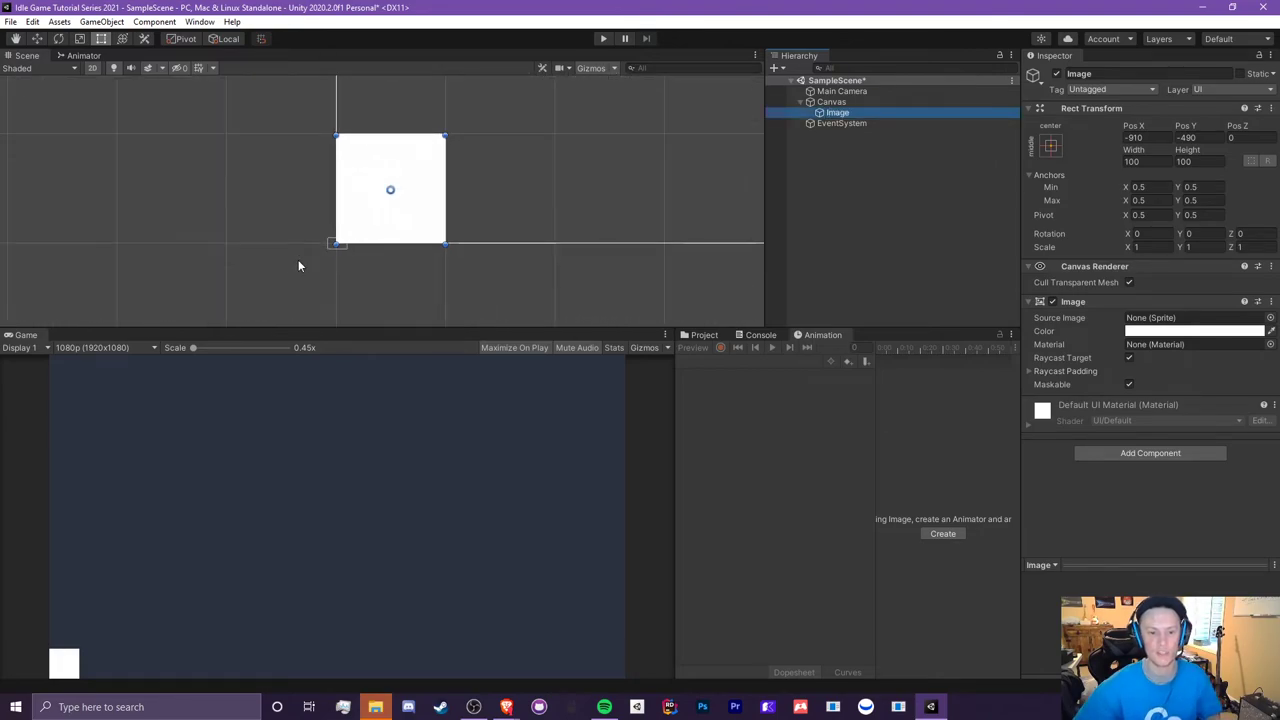
left_click(824, 104)
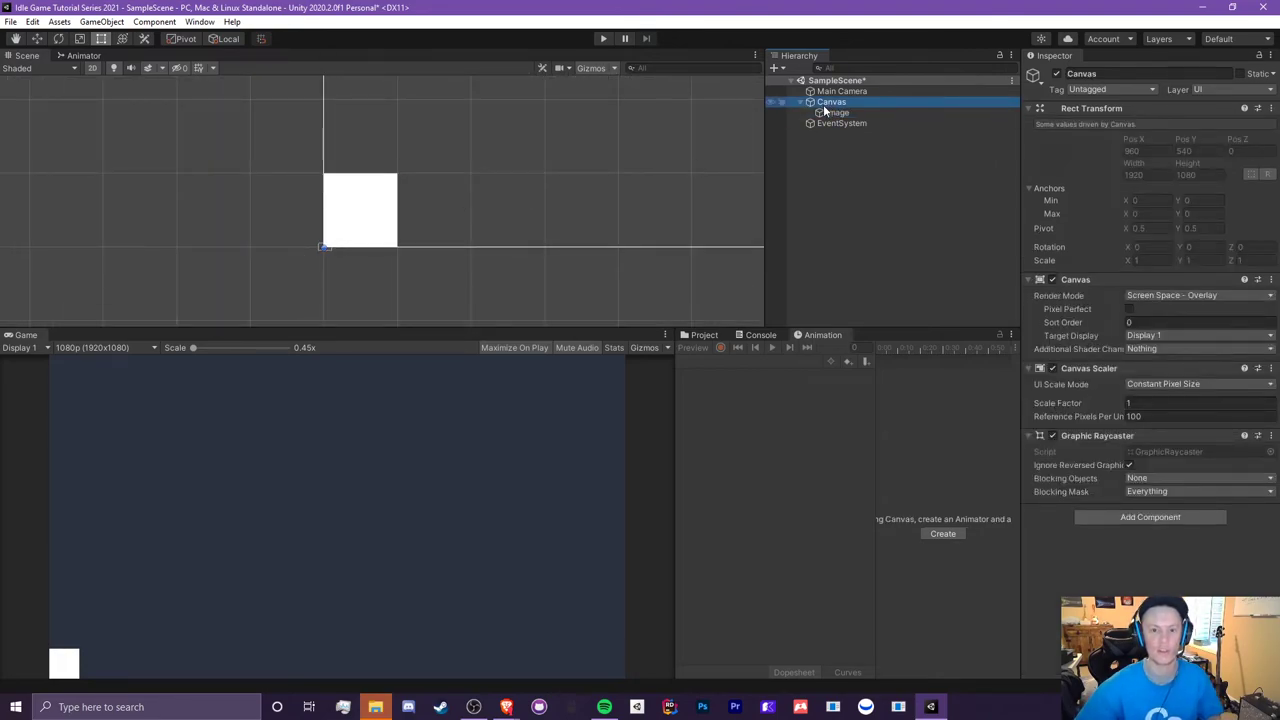
key("Delete")
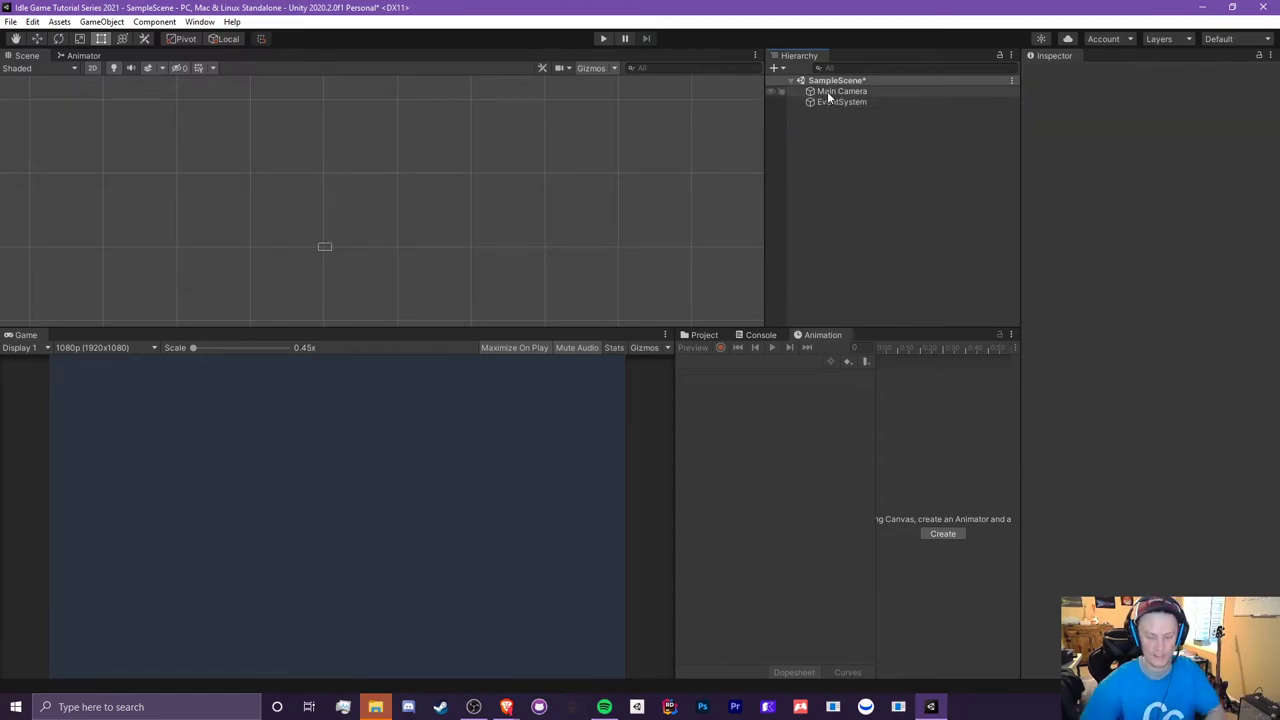
key("alt+Tab")
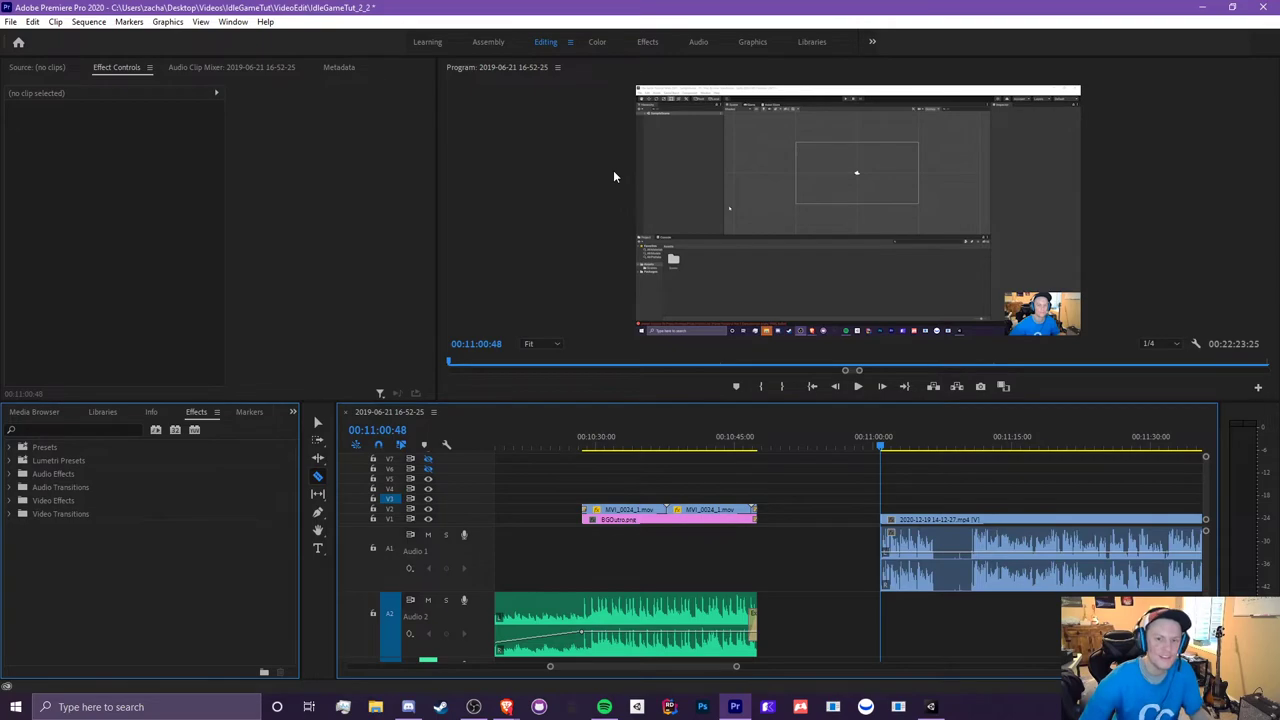
key("alt+Tab")
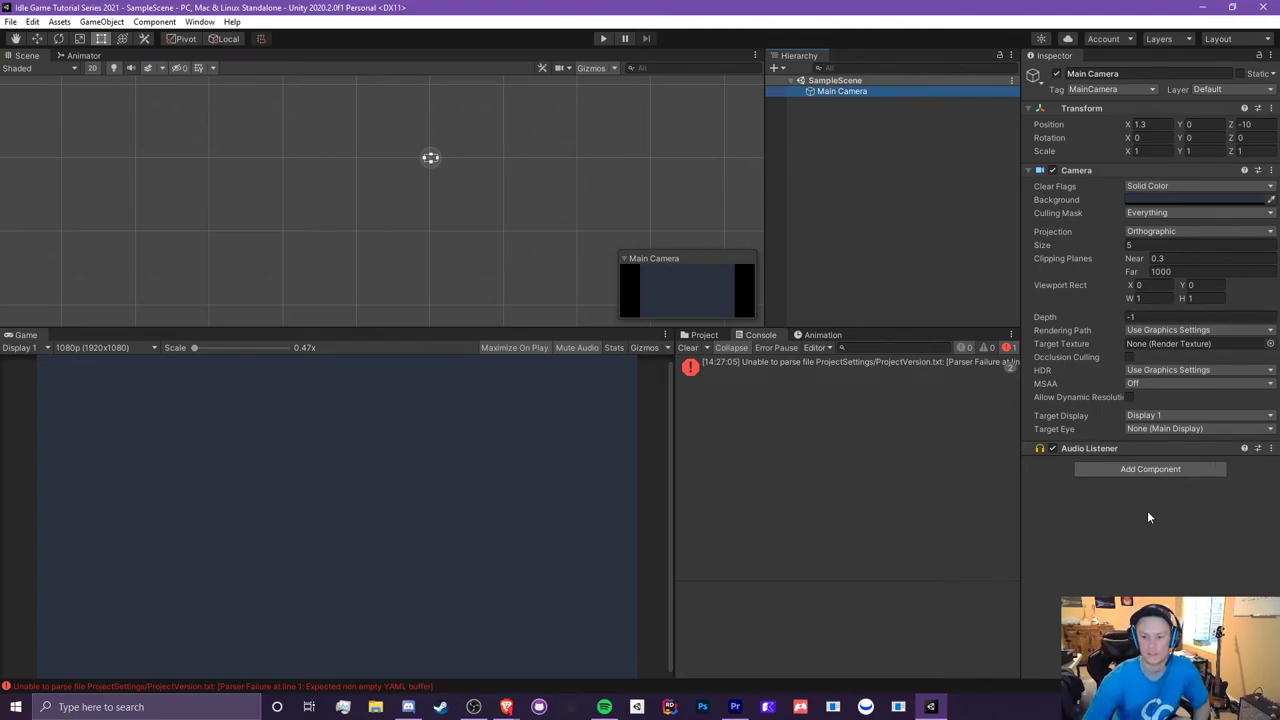
- Create an empty GameObject in SampleScene and keep its default name
left_click(774, 67)
left_click(800, 83)
key("Return")
left_click(1031, 257)
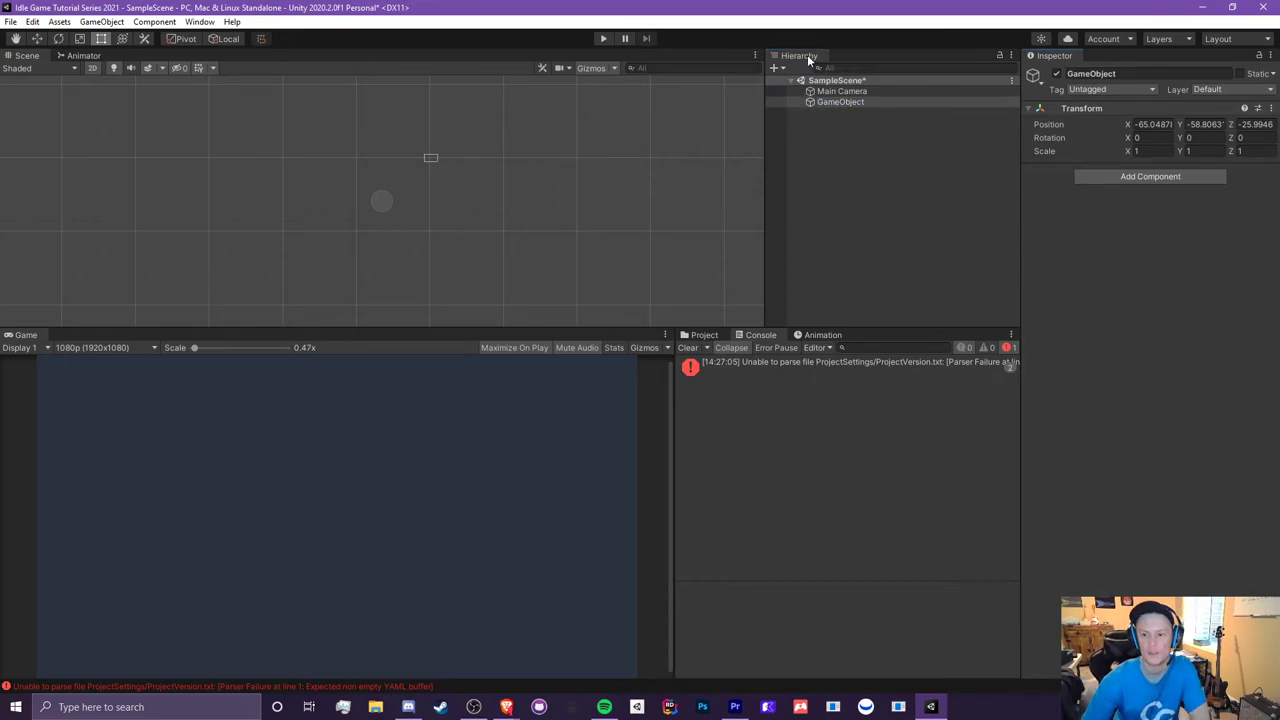
left_click(774, 67)
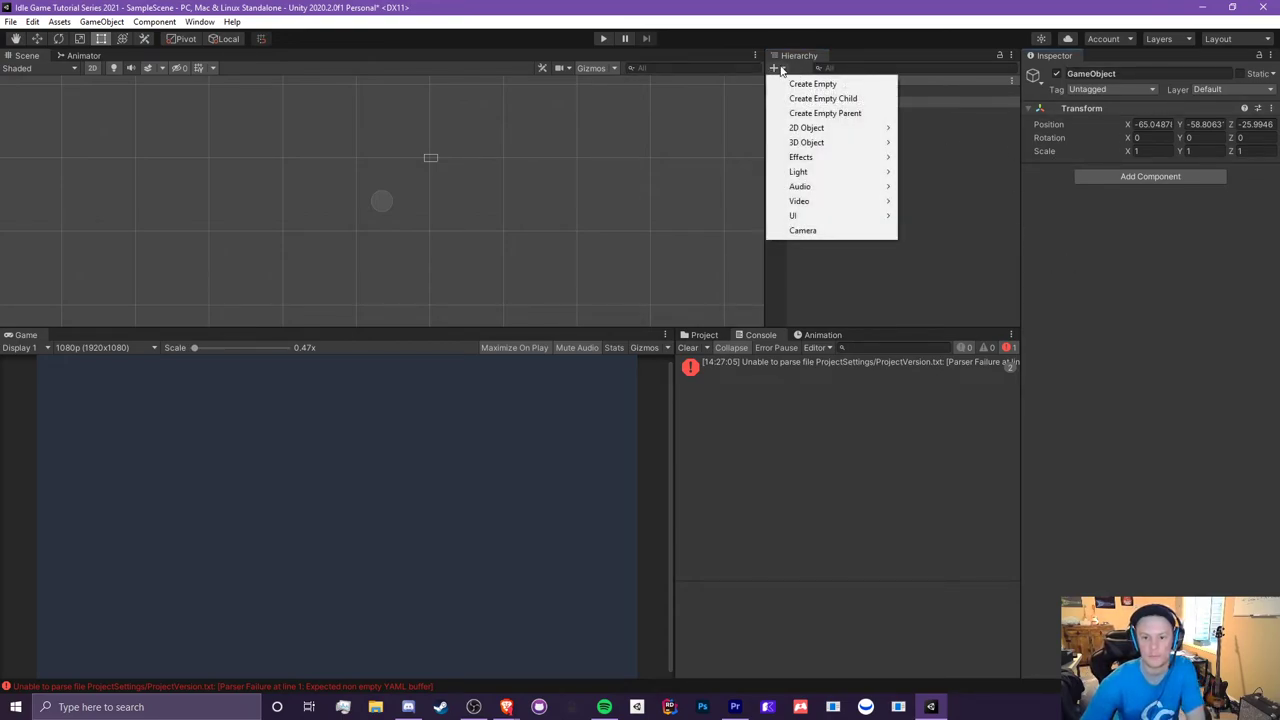
left_click(1100, 211)
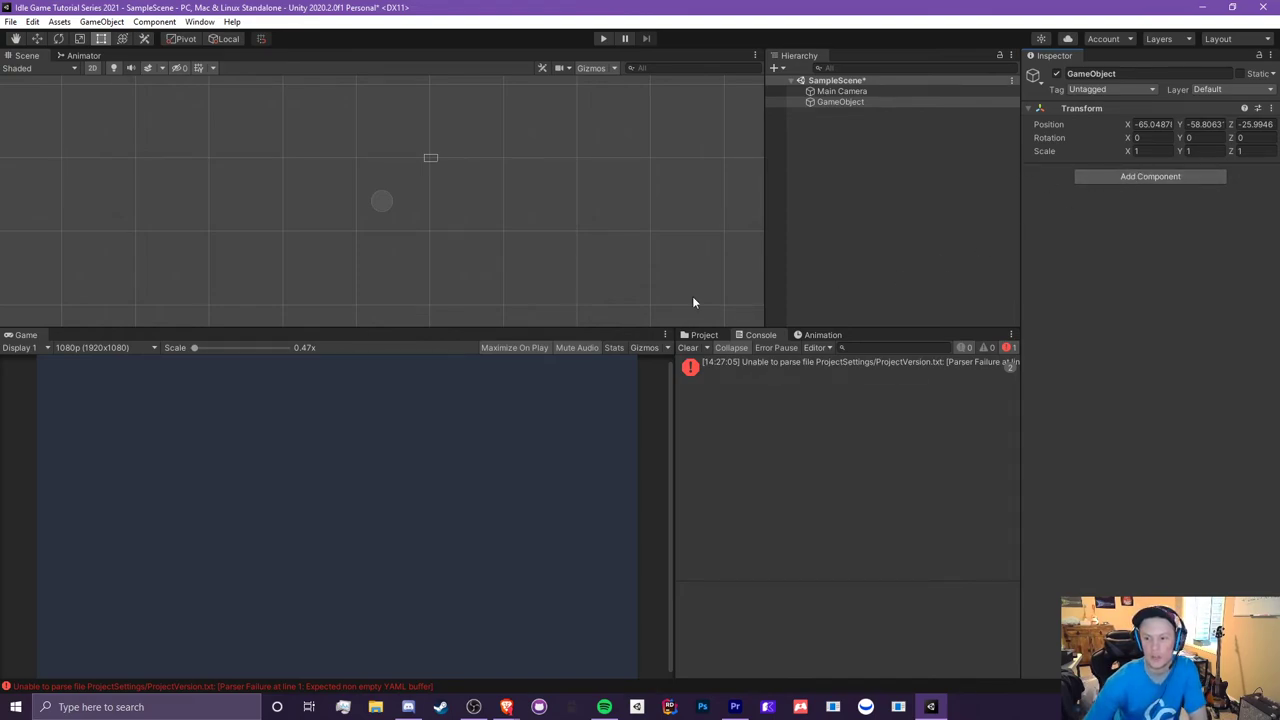
- Add an Image component to the empty GameObject
left_click(1164, 178)
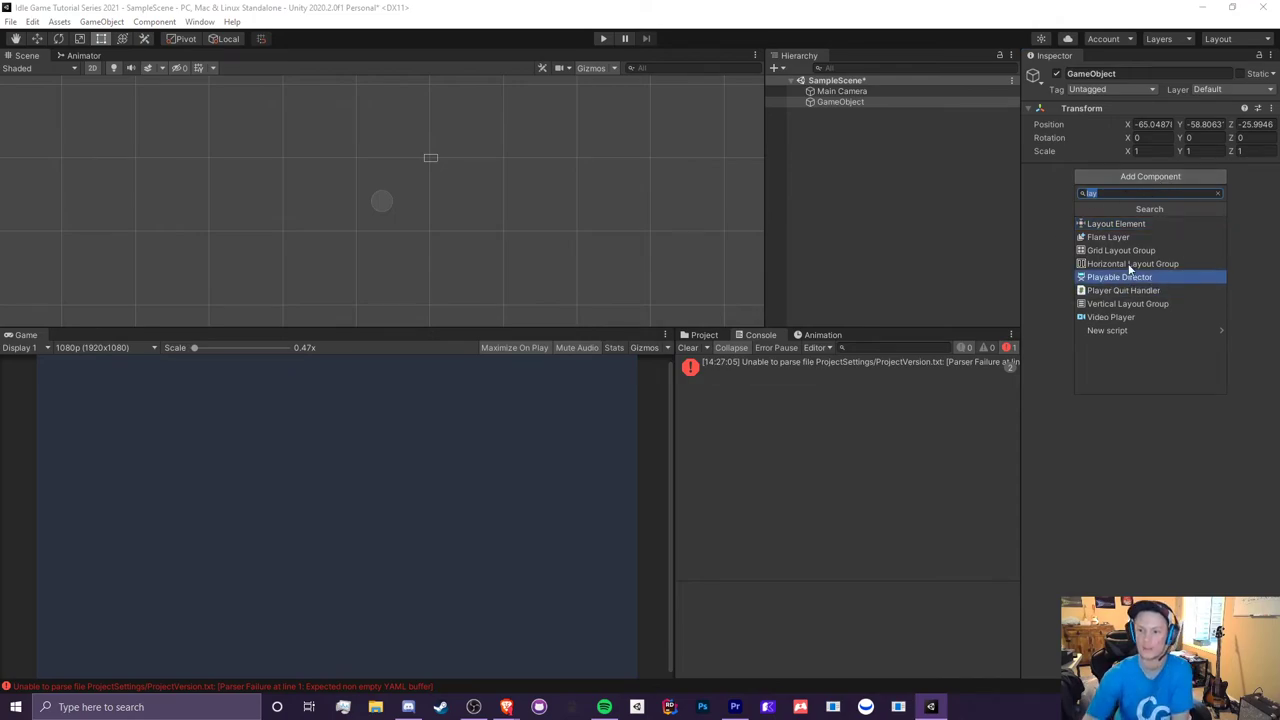
key("BackSpace")
scroll(1128, 266, "up", 2)
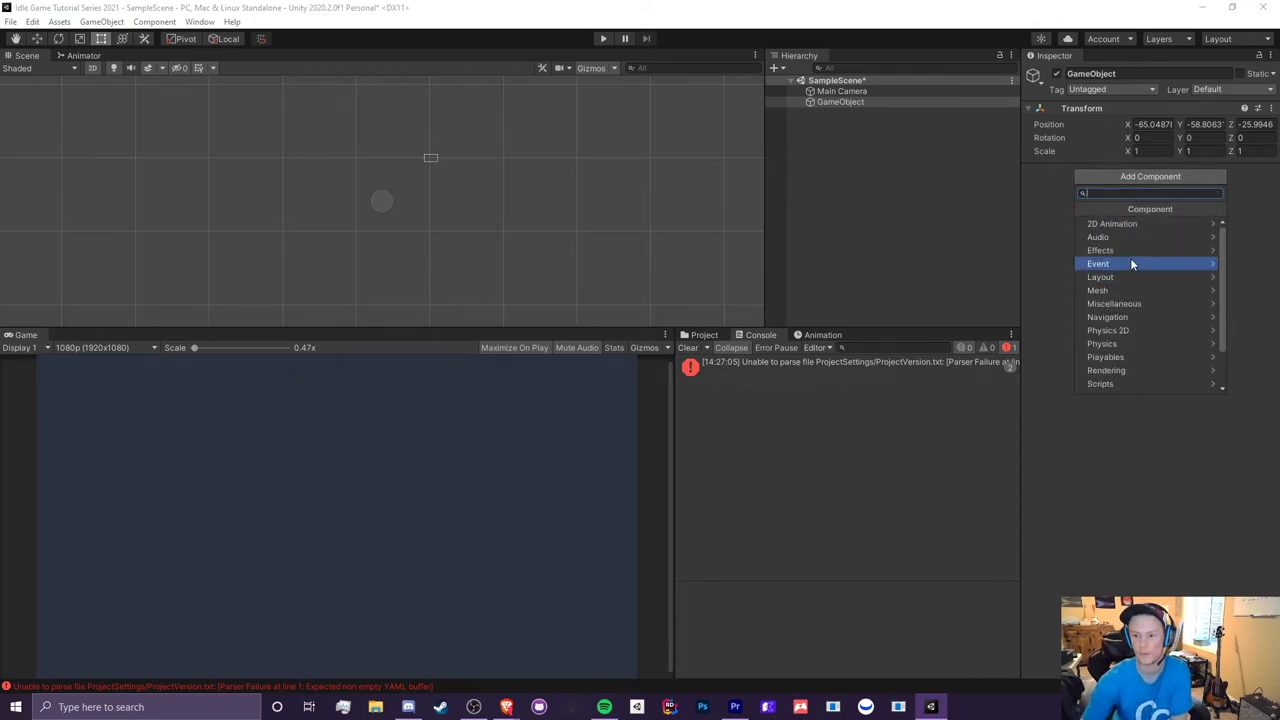
type("IMAGE")
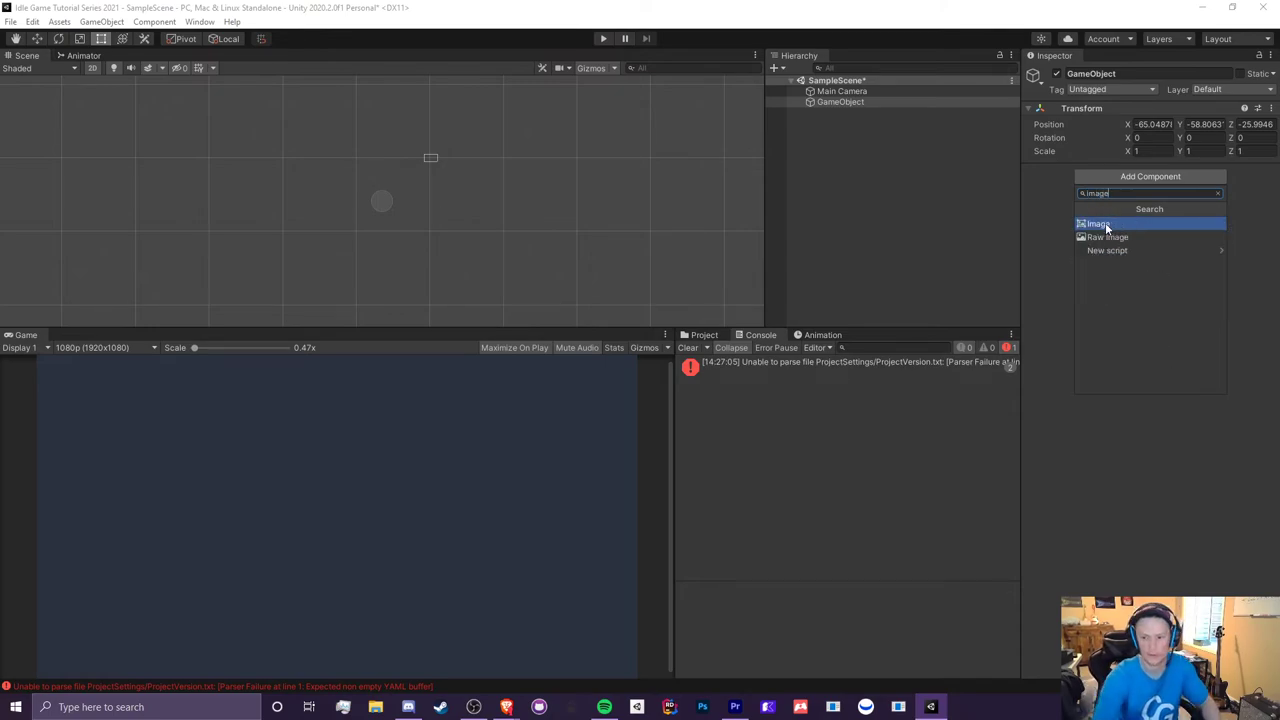
left_click(1105, 222)
scroll(433, 256, "down", 3)
scroll(423, 212, "up", 2)
scroll(356, 234, "up", 5)
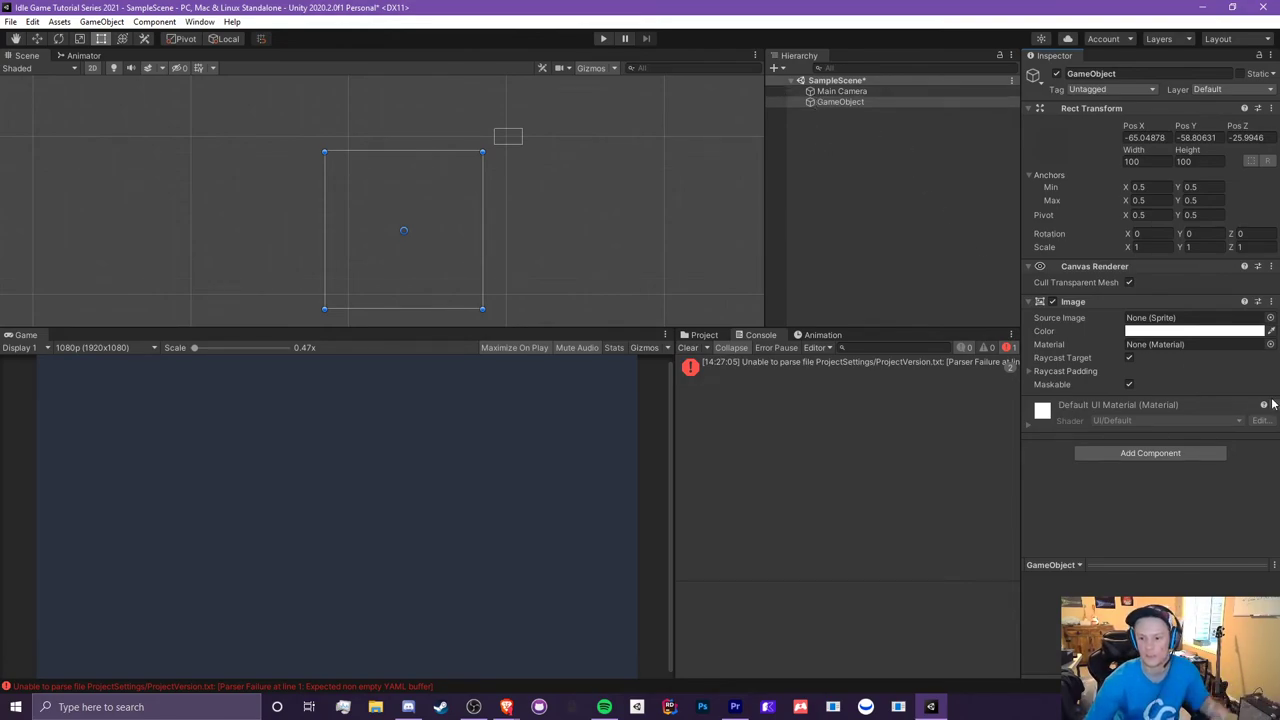
left_click(1150, 453)
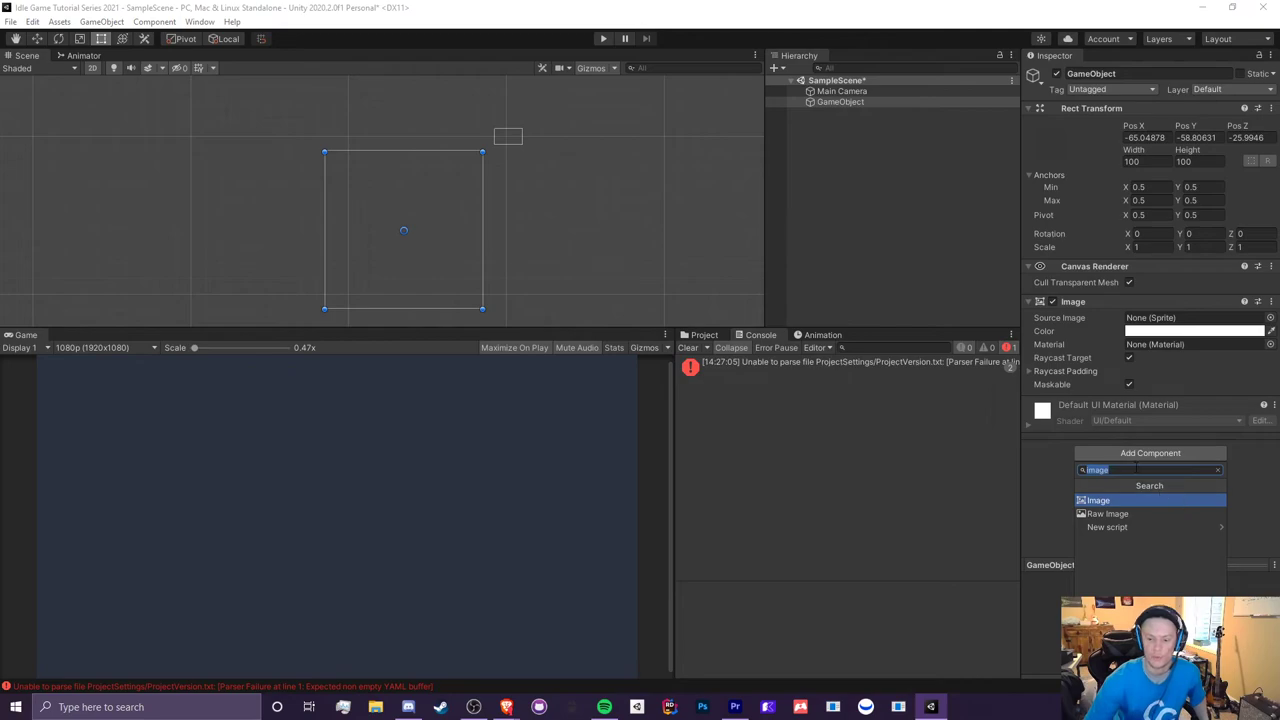
key("BackSpace")
type("MainScript")
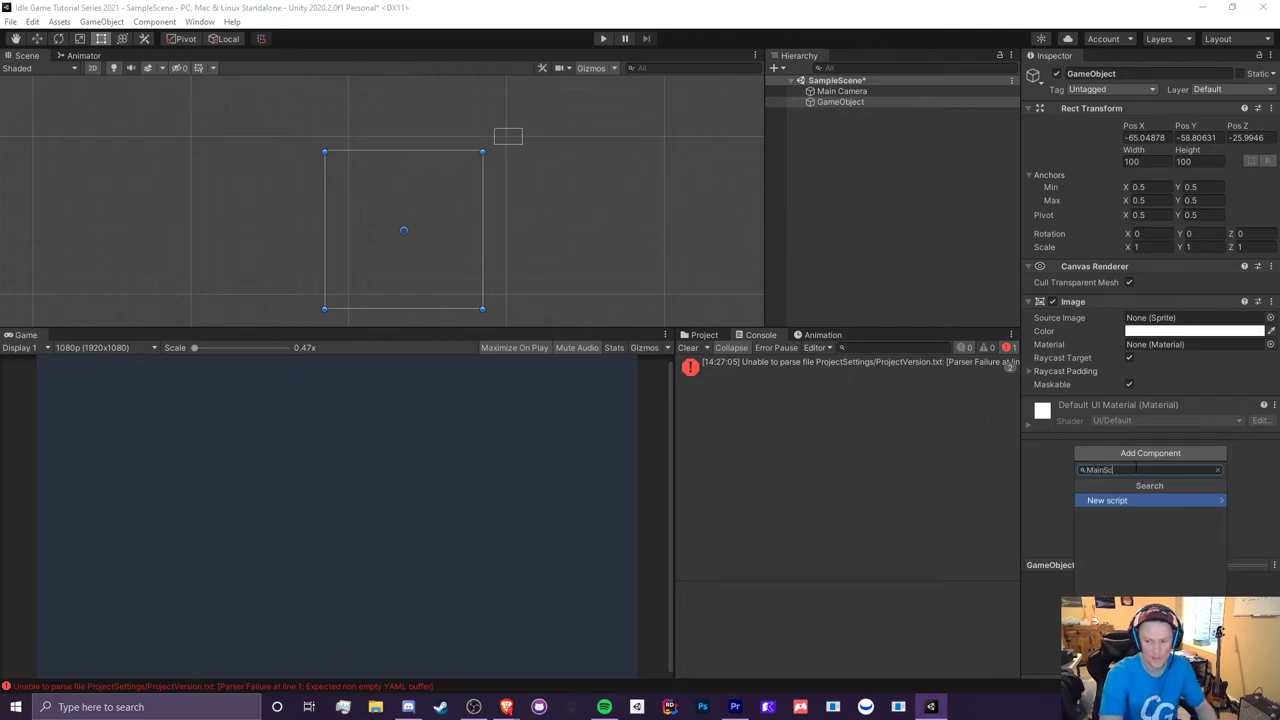
left_click(1095, 502)
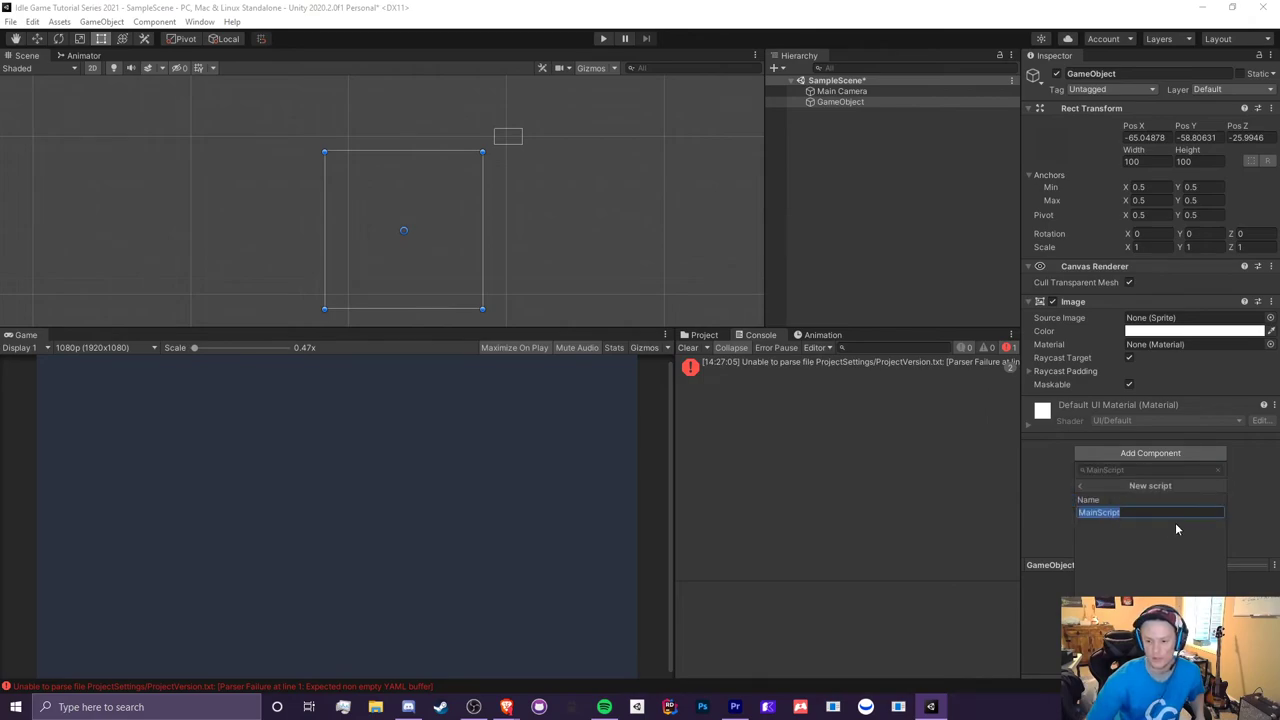
key("Escape")
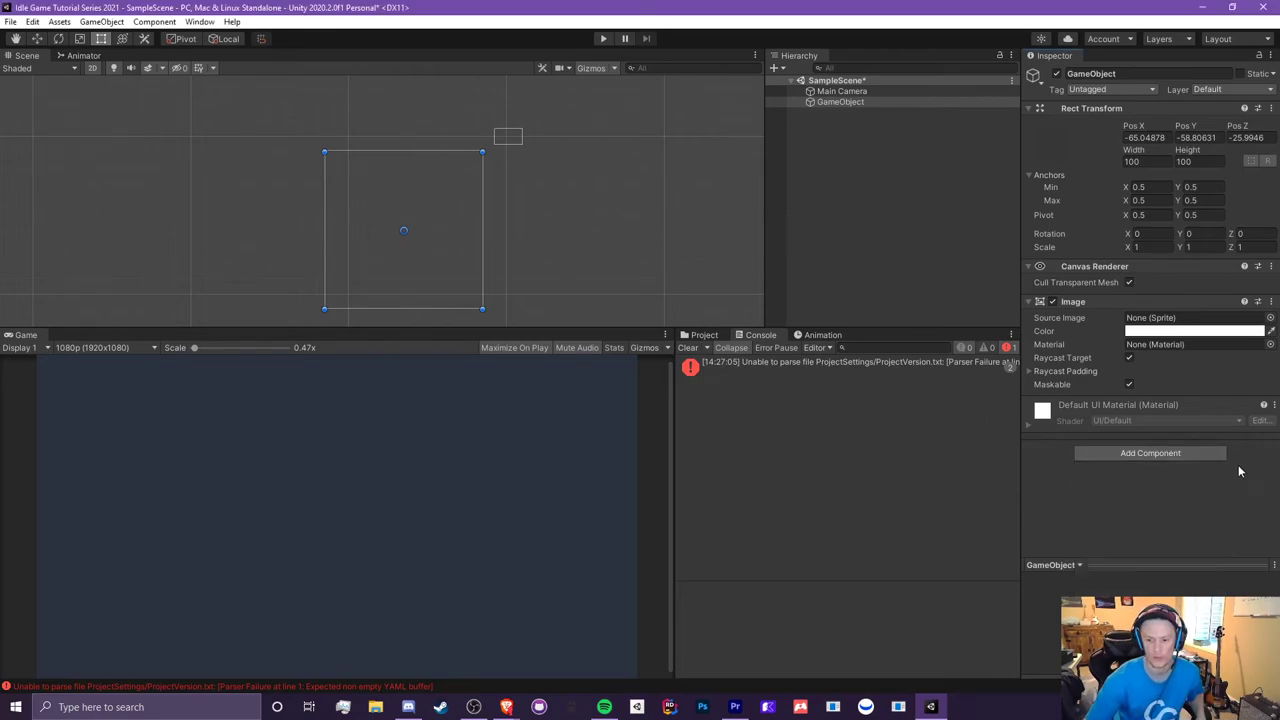
- Show the Project window and switch it to the One Column Layout
left_click(712, 339)
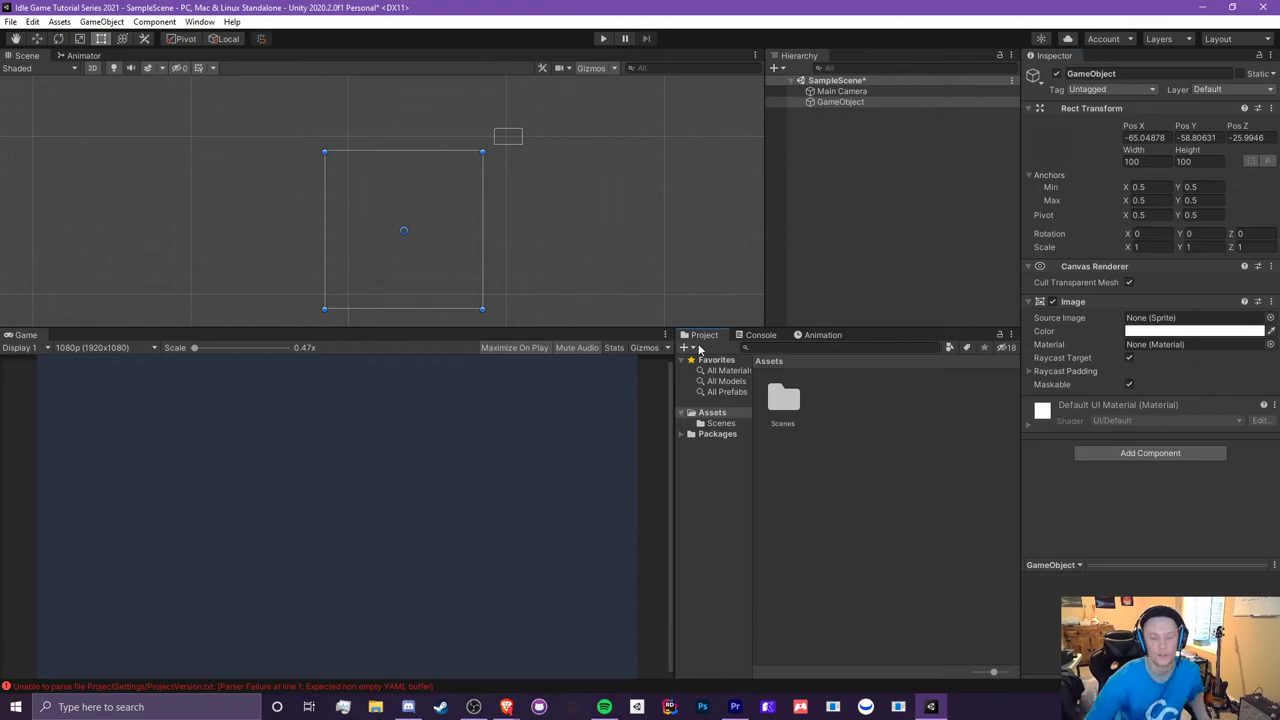
left_click(1010, 334)
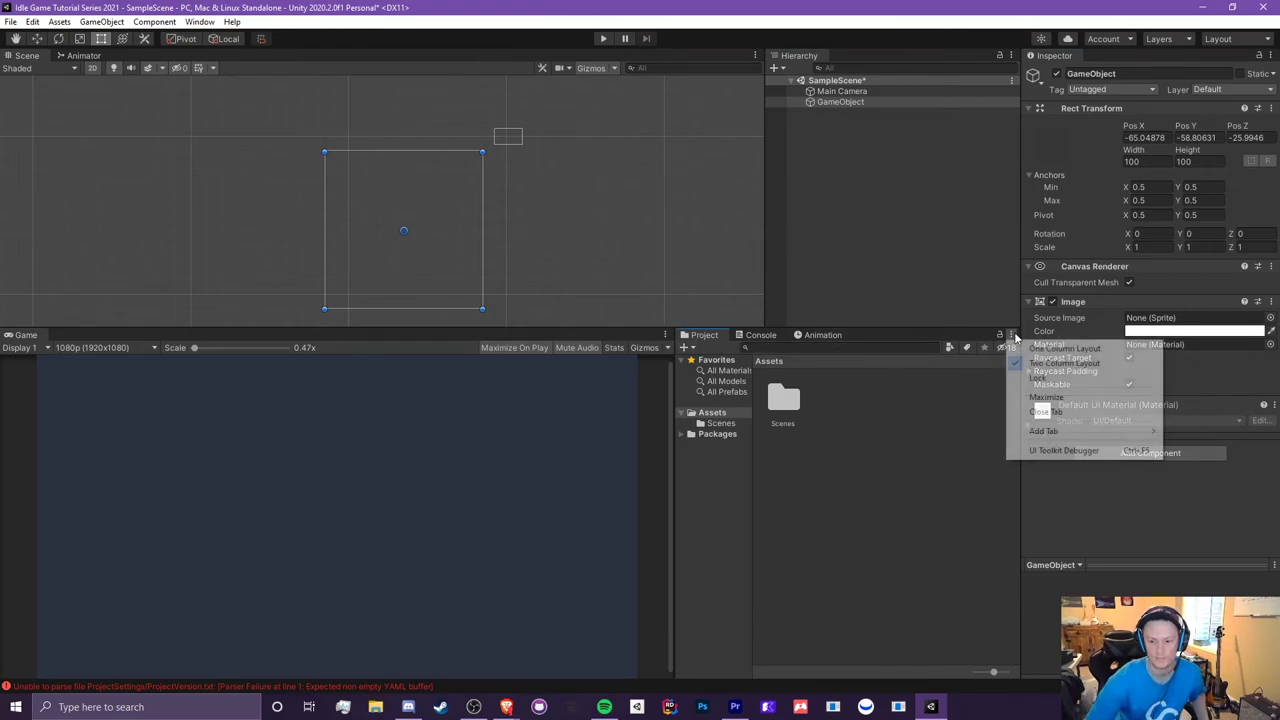
left_click(1039, 349)
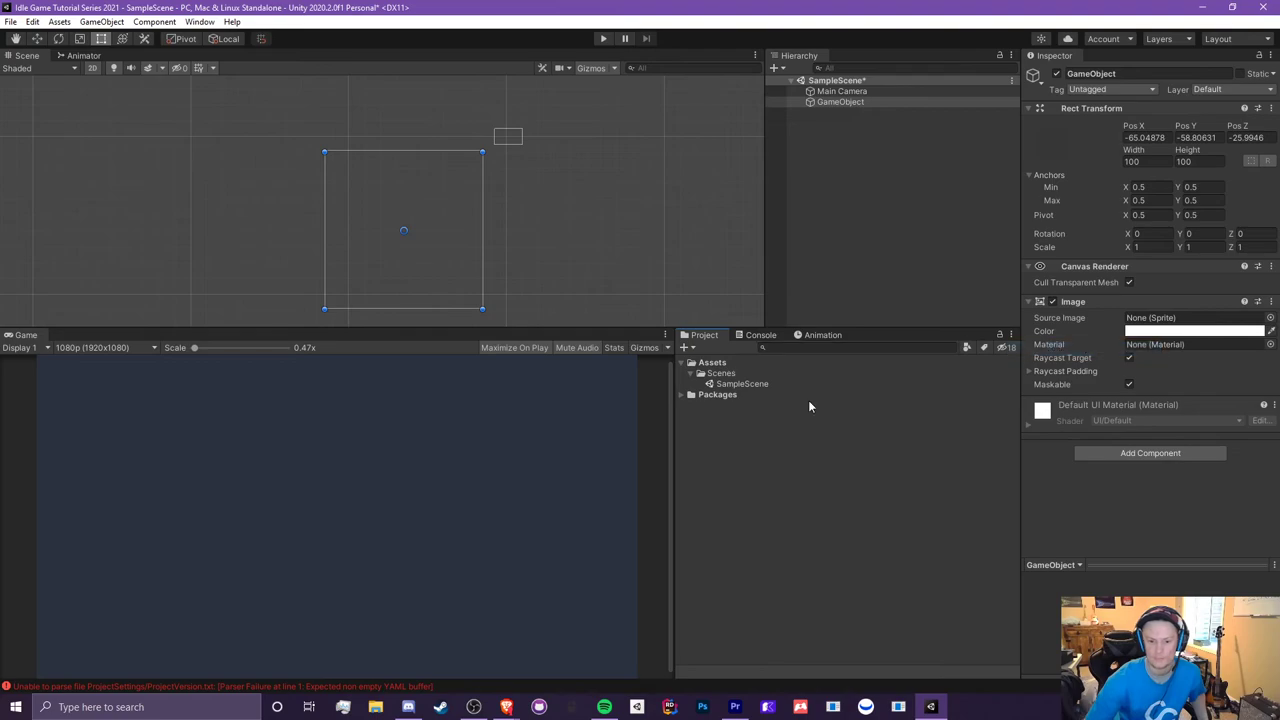
left_click(687, 348)
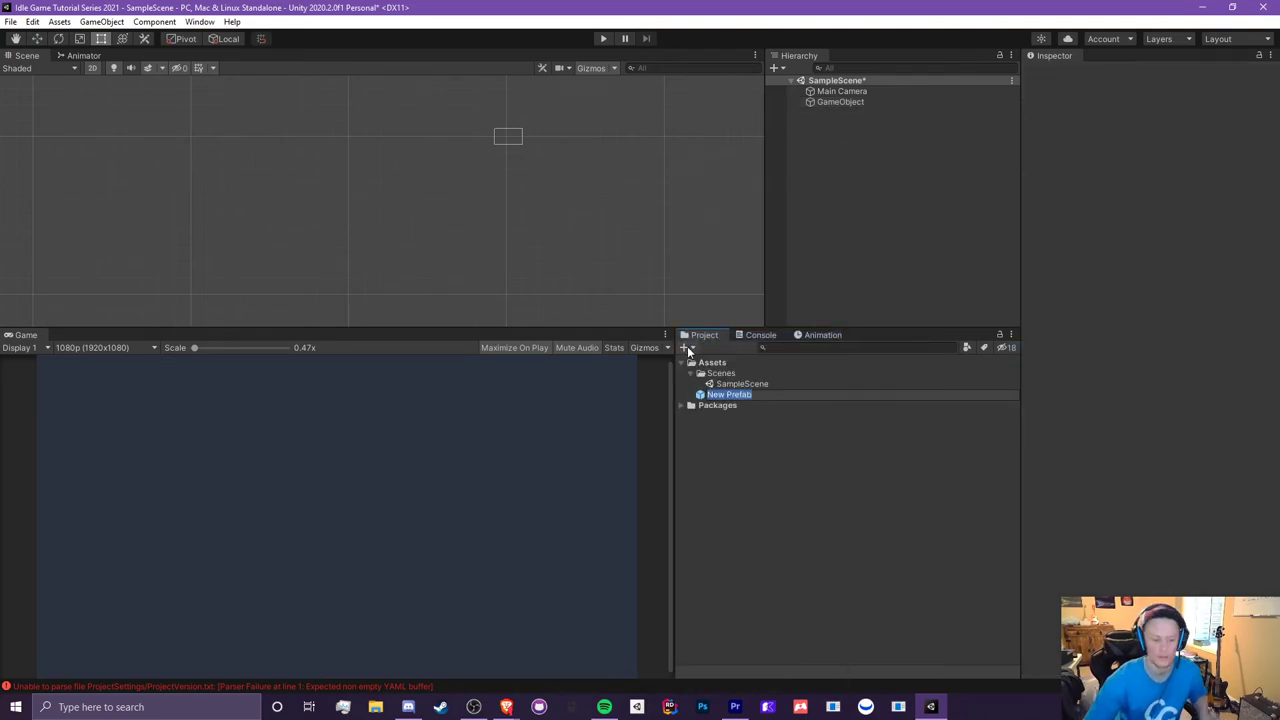
key("Escape")
left_click(686, 350)
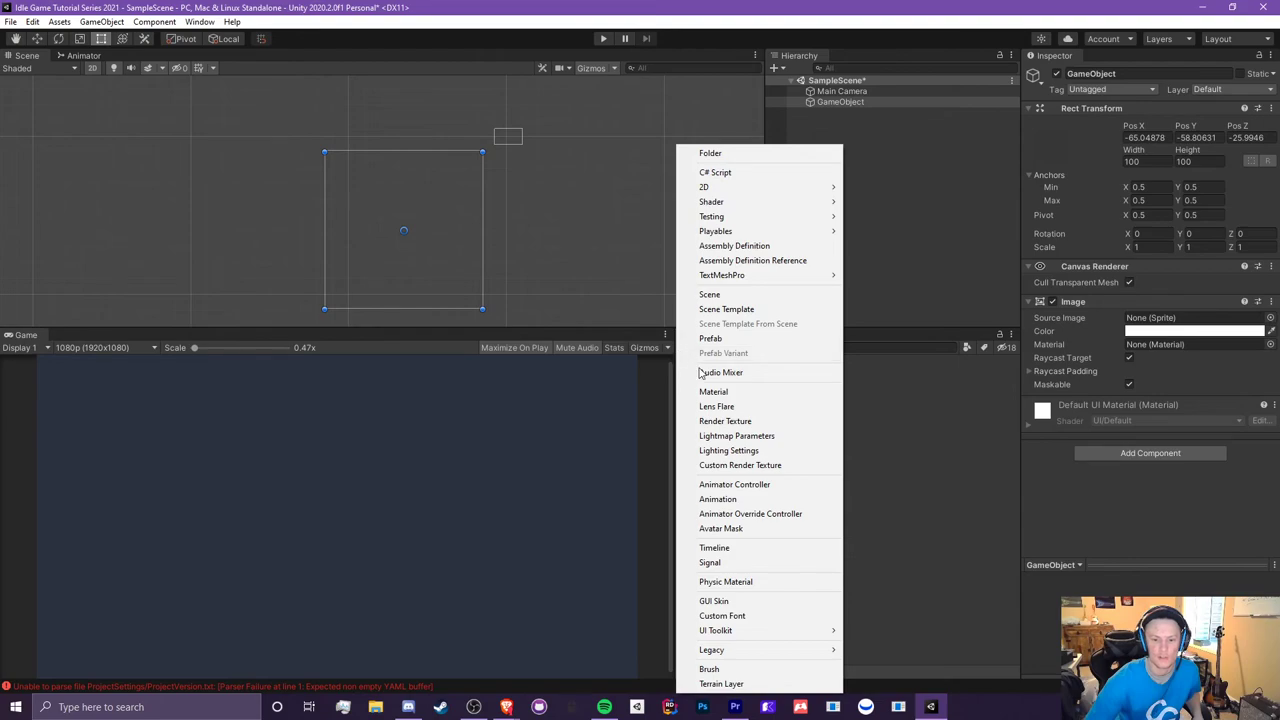
left_click(688, 351)
left_click(687, 350)
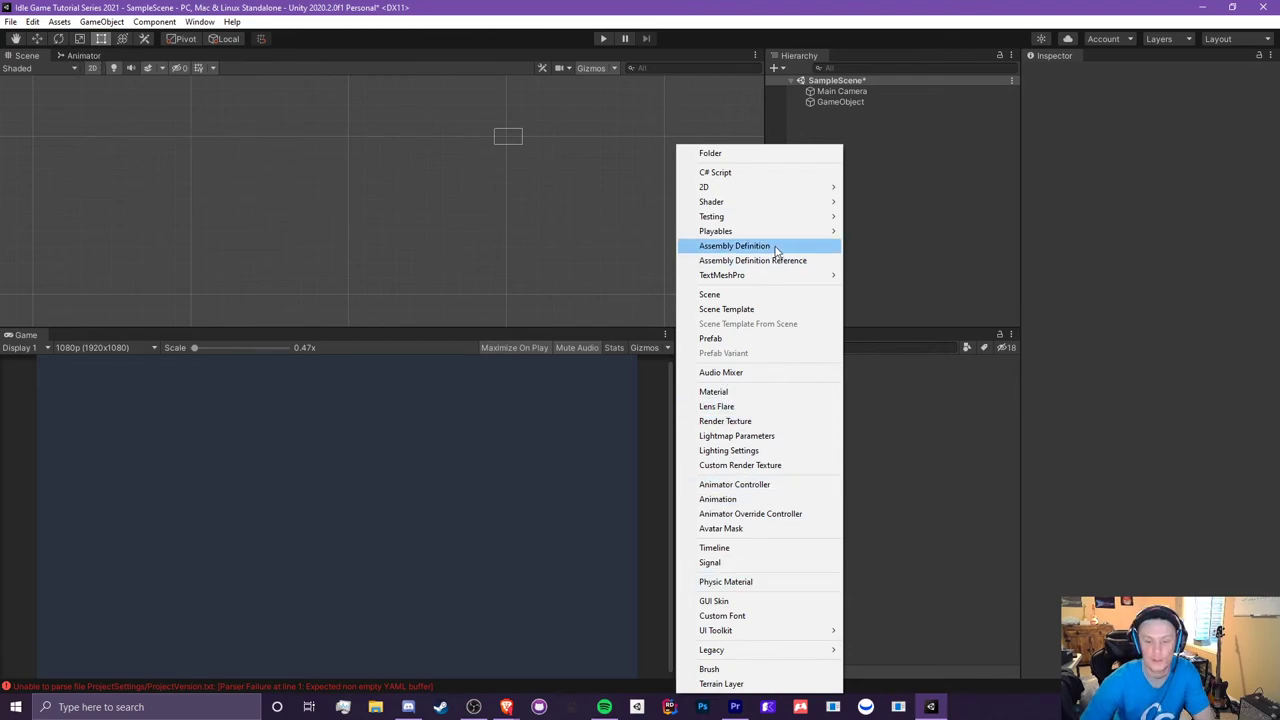
left_click(949, 524)
- Create a new folder named Scripts in the project's Assets
left_click(690, 348)
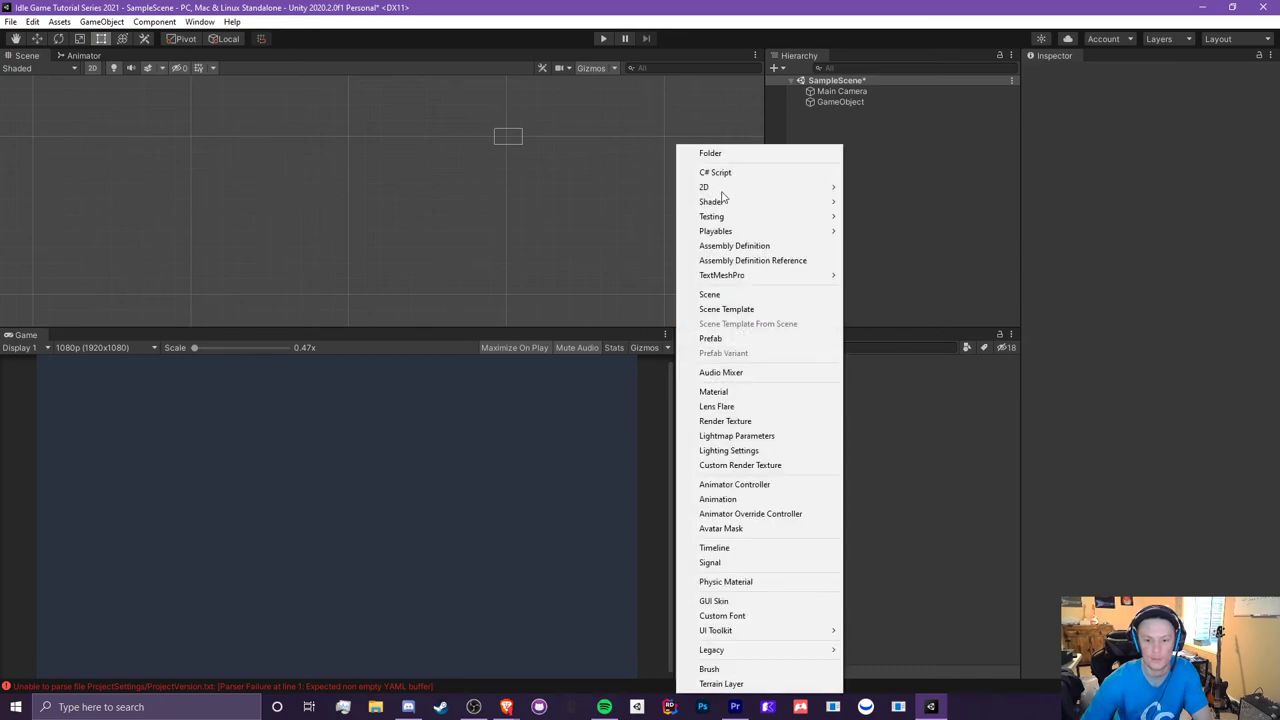
left_click(737, 152)
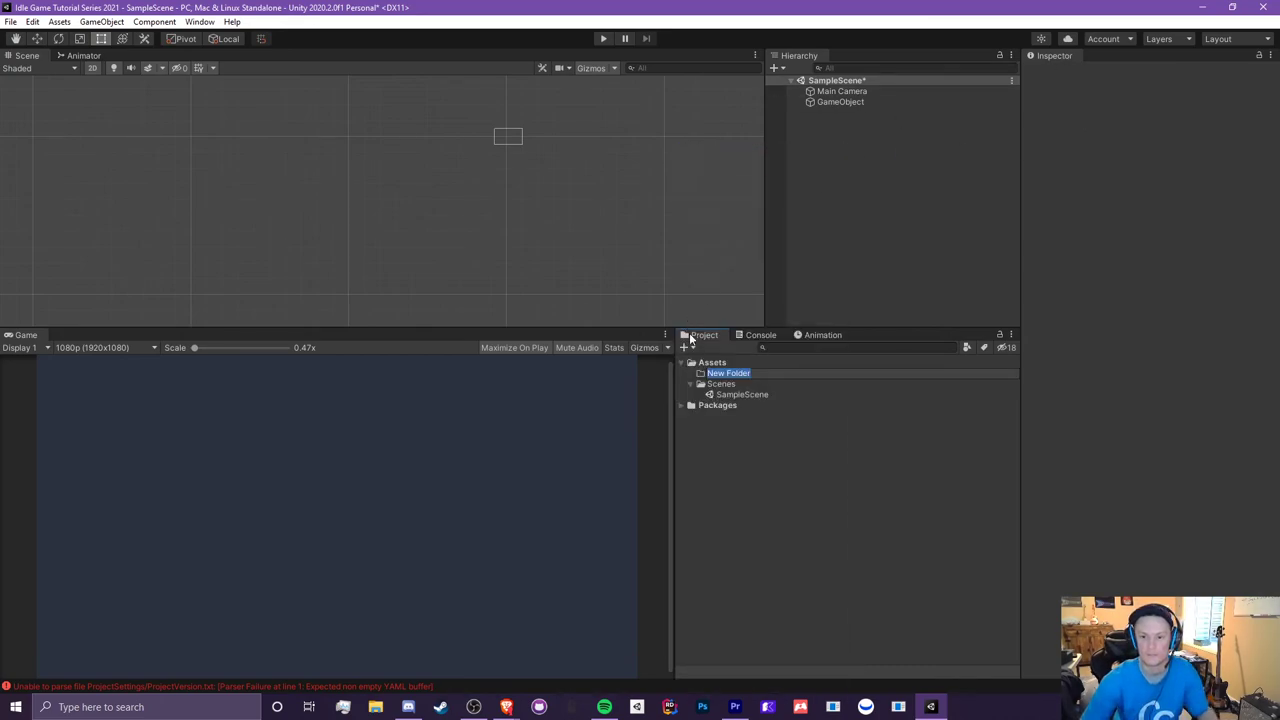
type("Scrip")
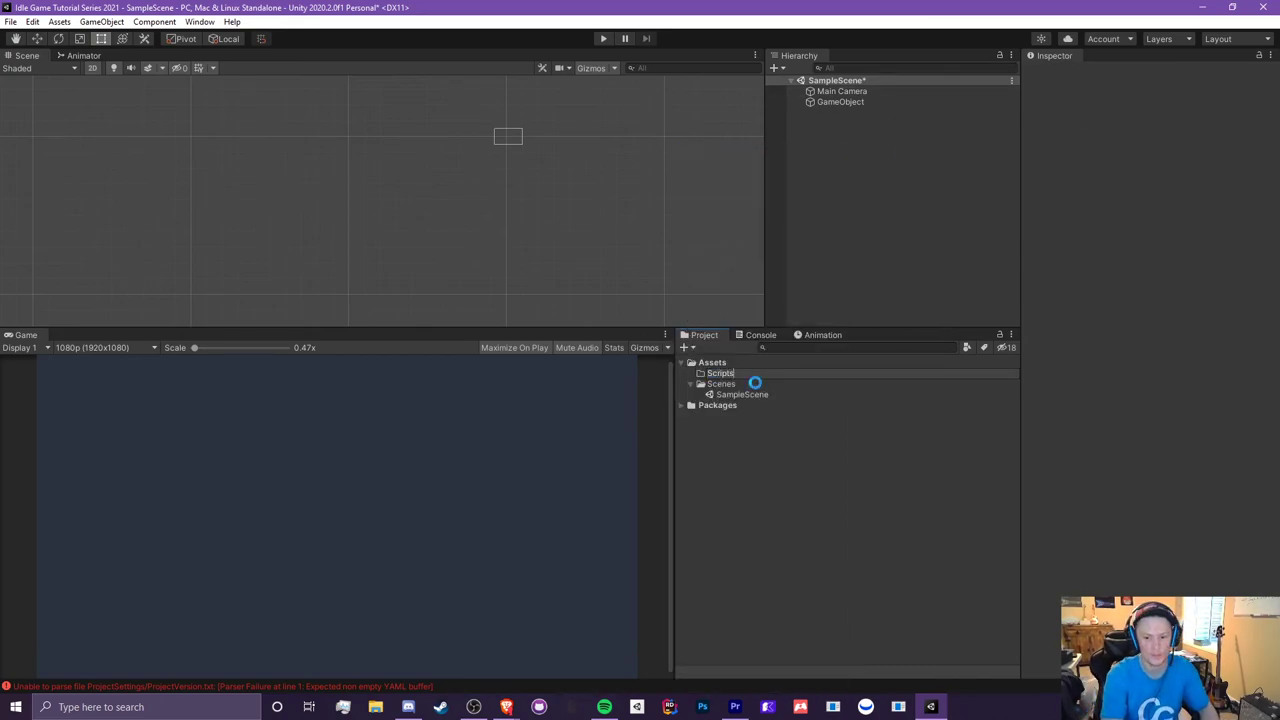
type("ts")
key("Return")
right_click(726, 398)
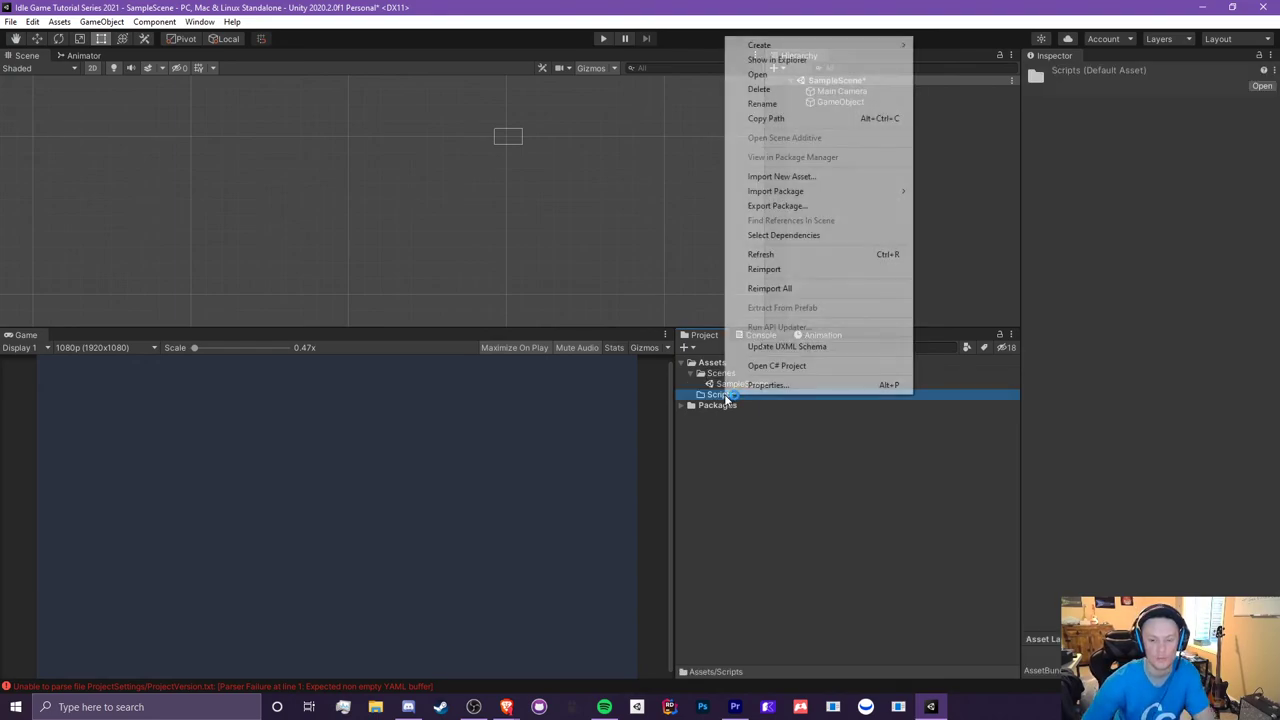
mouse_move(788, 46)
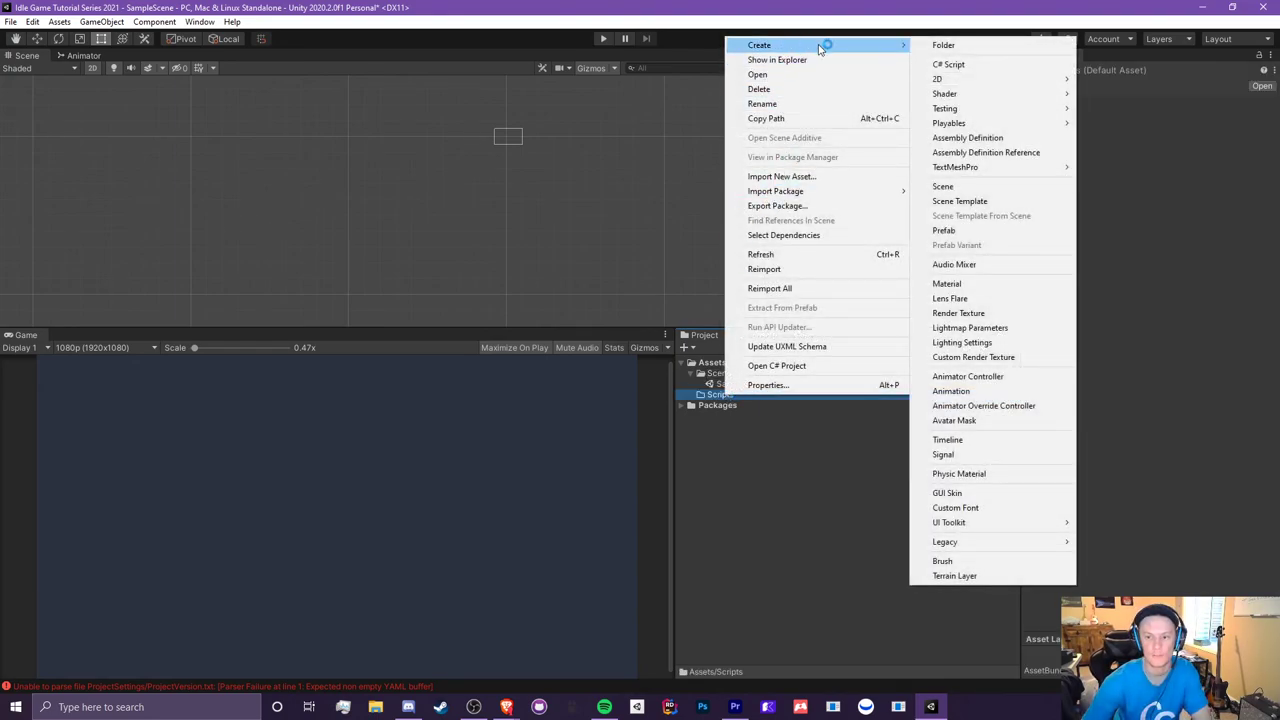
left_click(891, 60)
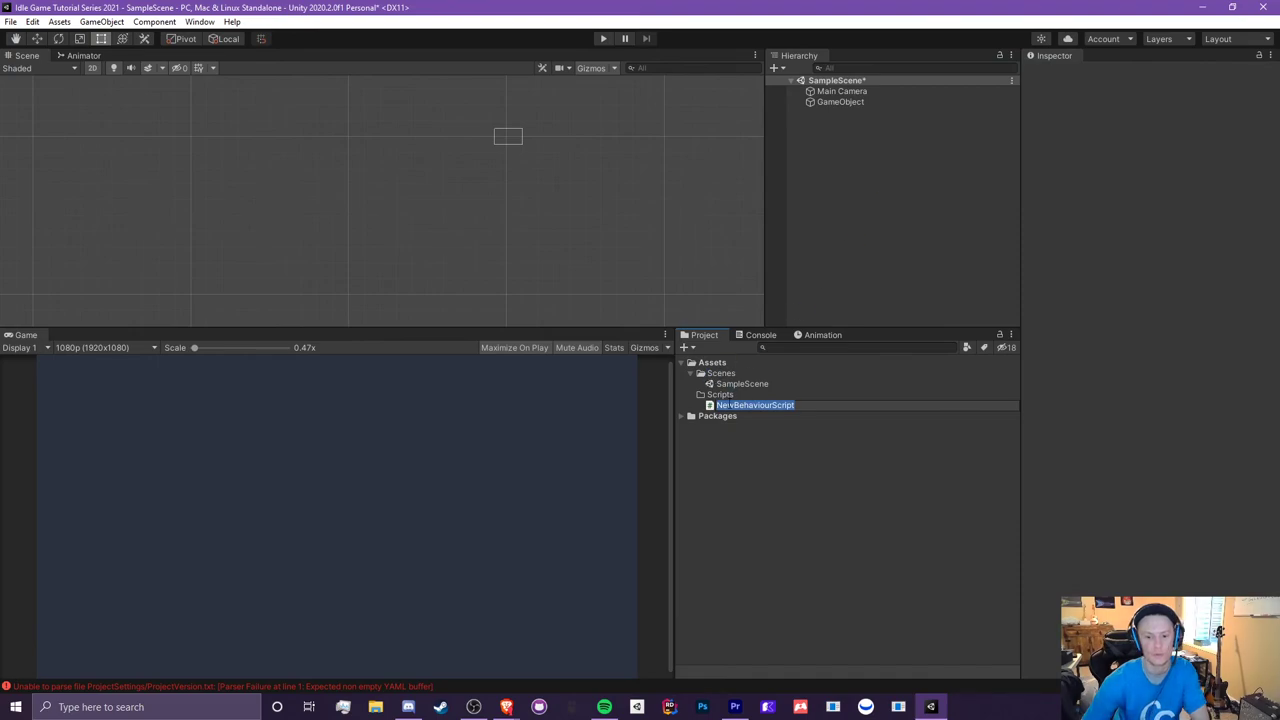
key("Escape")
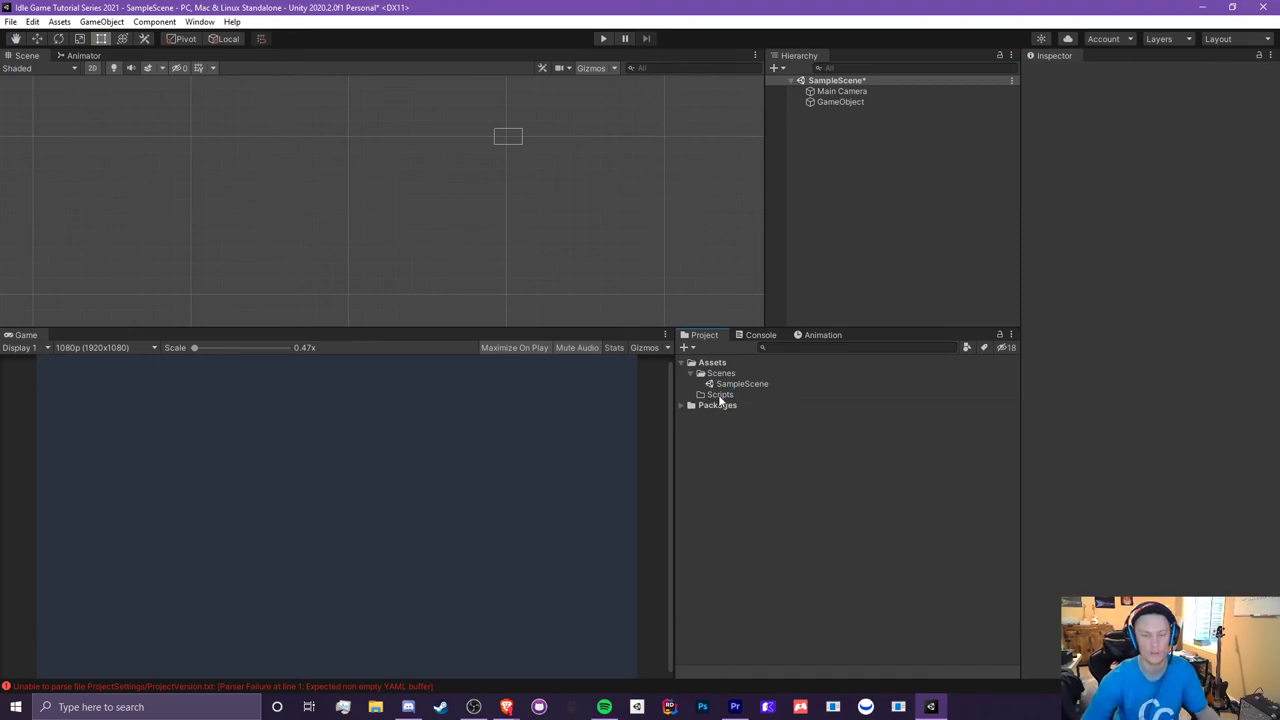